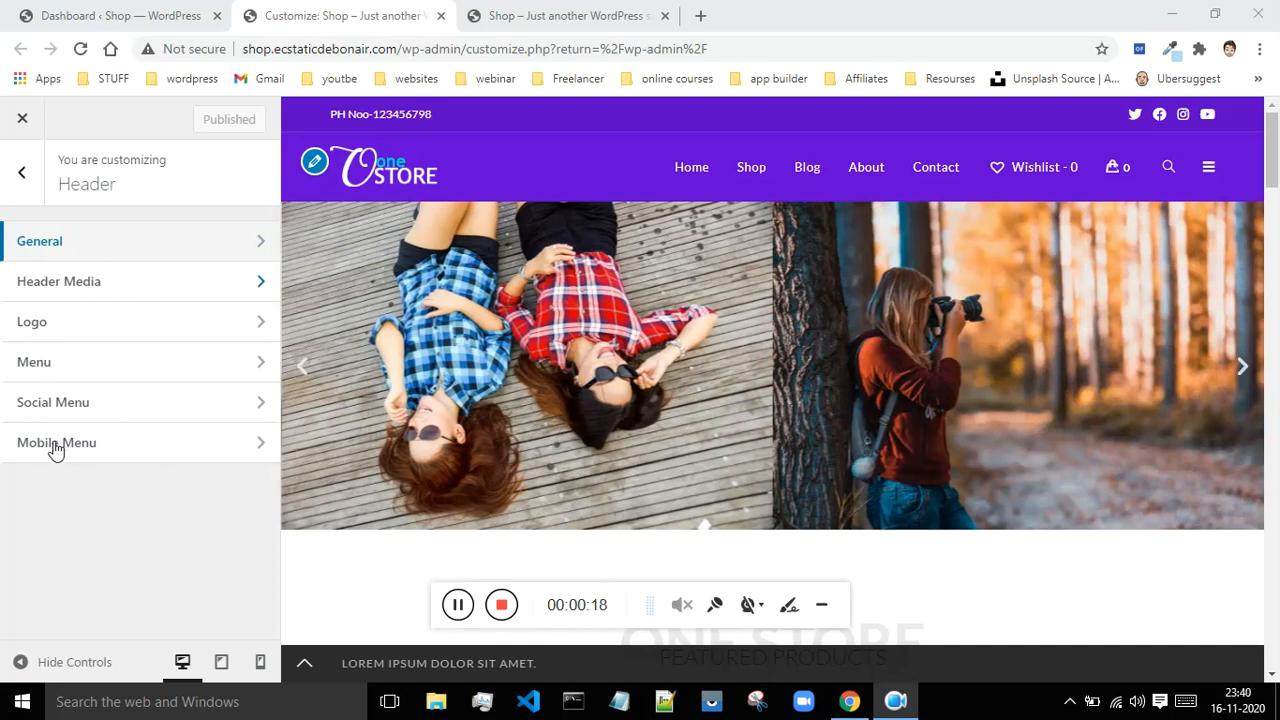
Step: Open the header's General settings and review the available header styles
{"action": "left_click", "coordinate": [100, 455]}
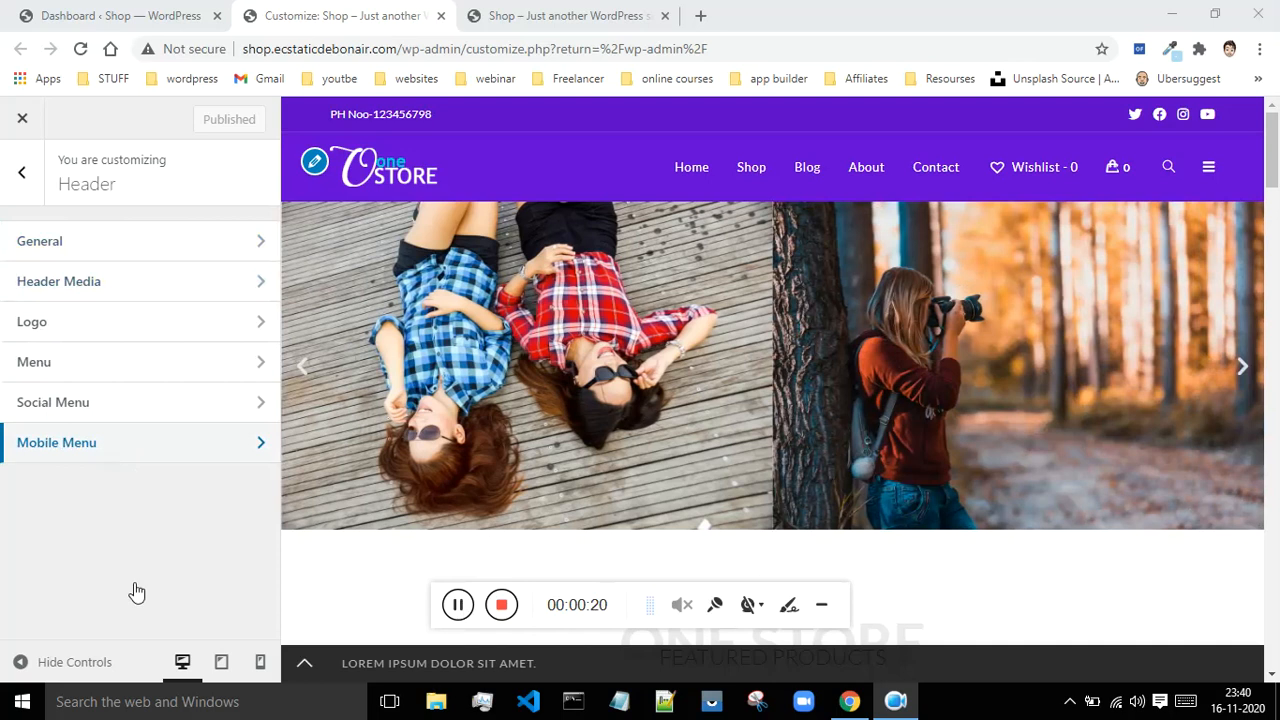
{"action": "left_click", "coordinate": [51, 248]}
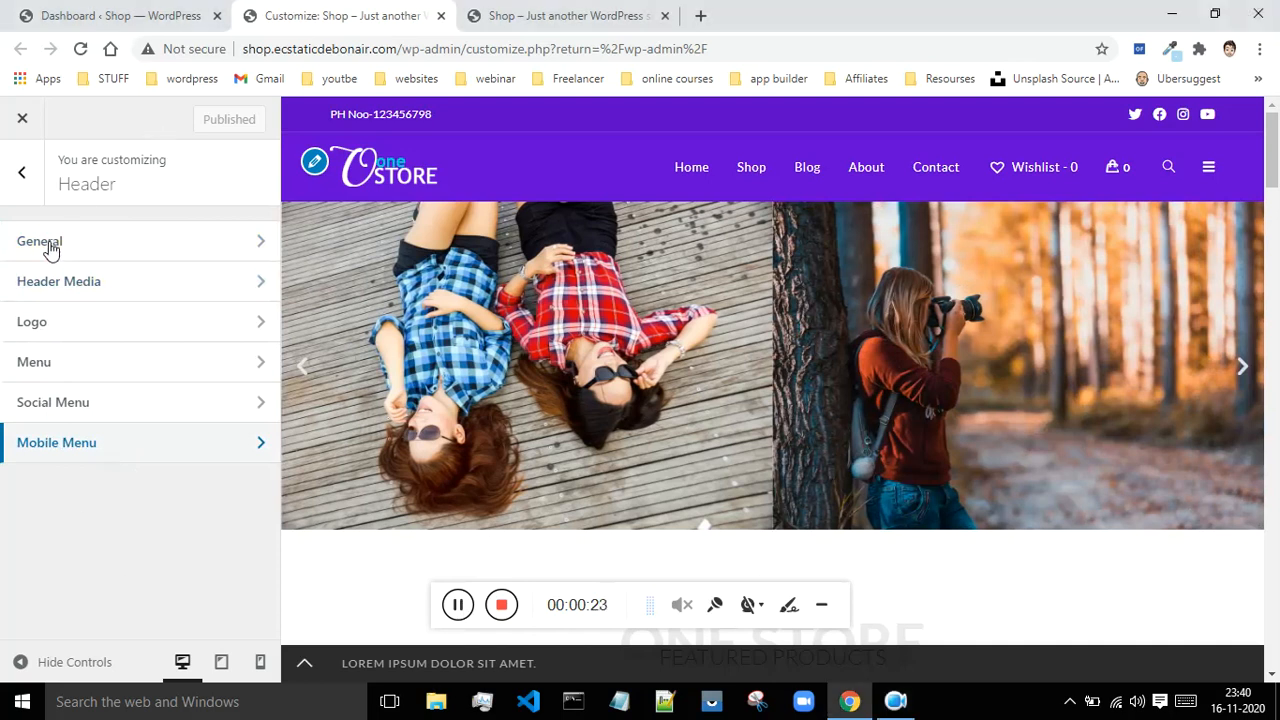
{"action": "left_click", "coordinate": [457, 605]}
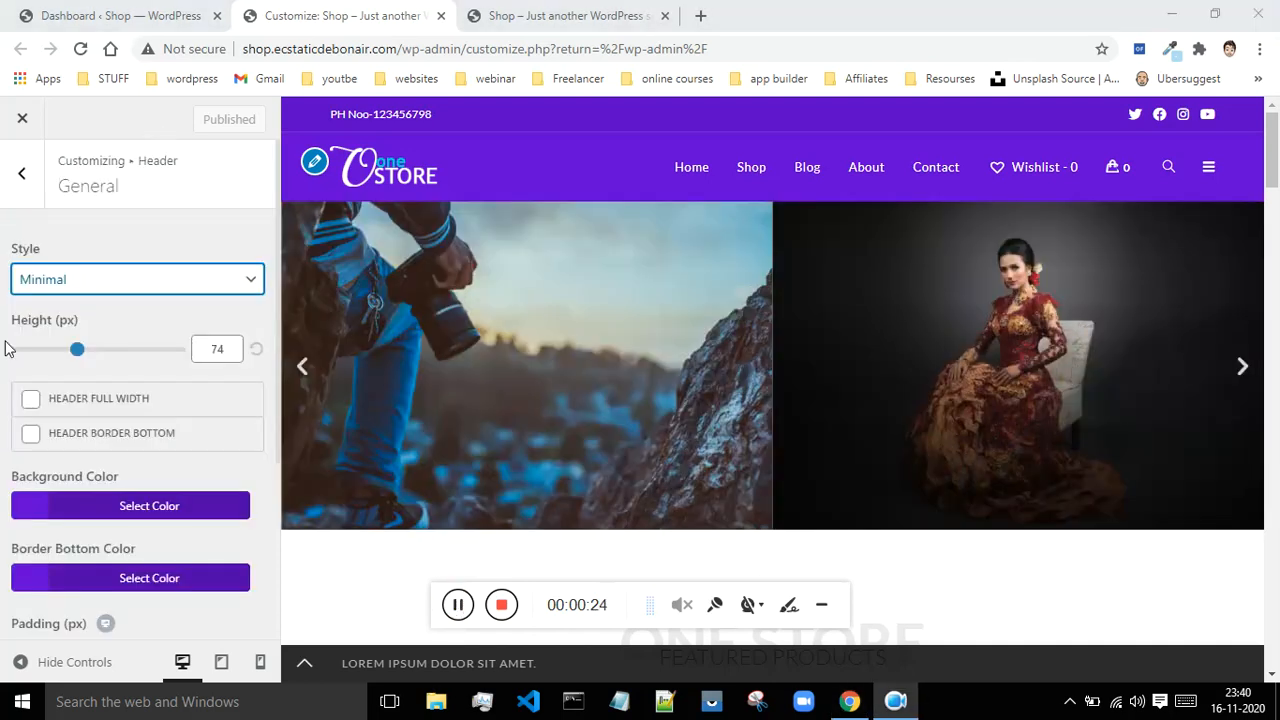
{"action": "left_click", "coordinate": [26, 280]}
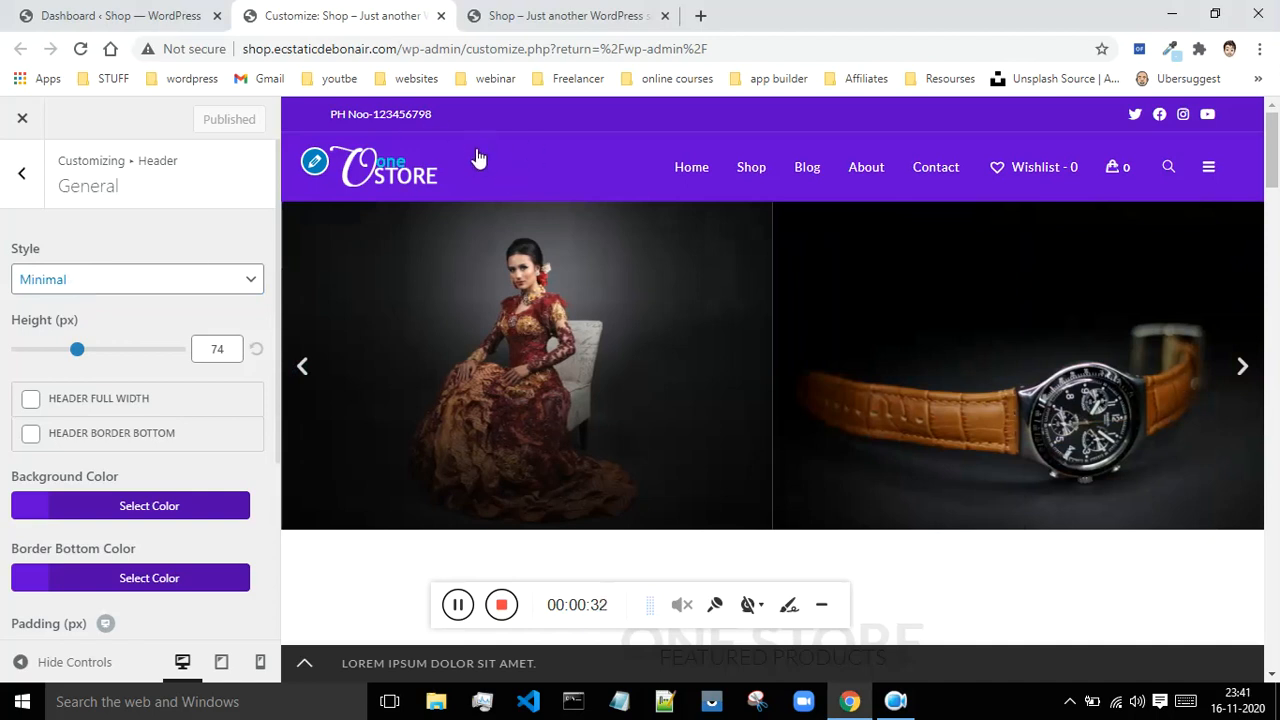
{"action": "left_click", "coordinate": [93, 287]}
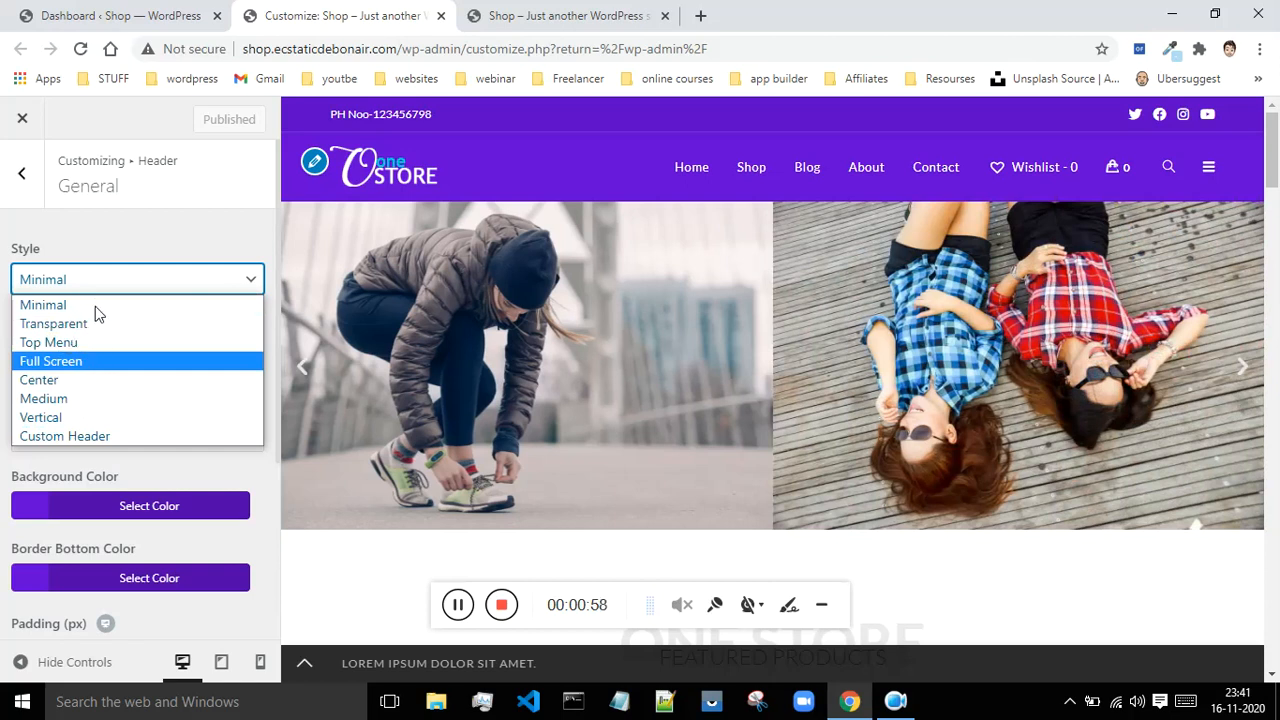
{"action": "left_click", "coordinate": [193, 232]}
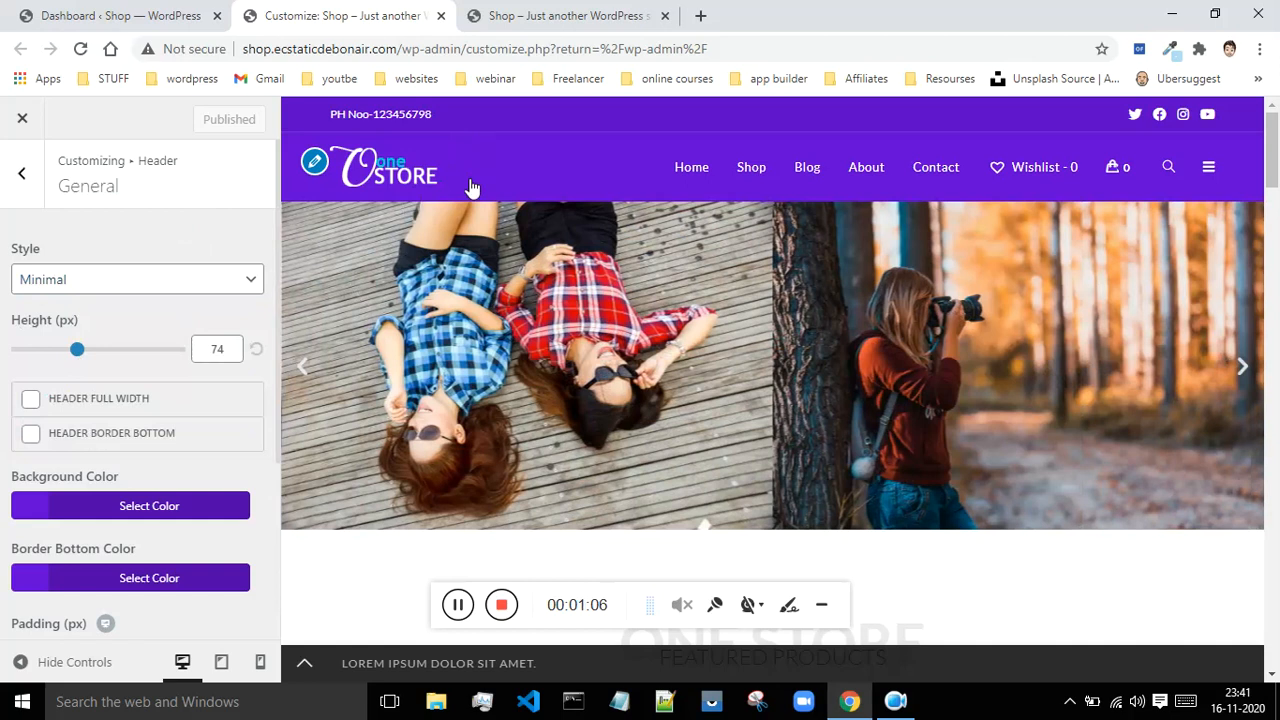
Step: Try shorter and taller header heights, and reset the height to its default of 74 px
{"action": "left_click_drag", "start_coordinate": [77, 350], "coordinate": [63, 355]}
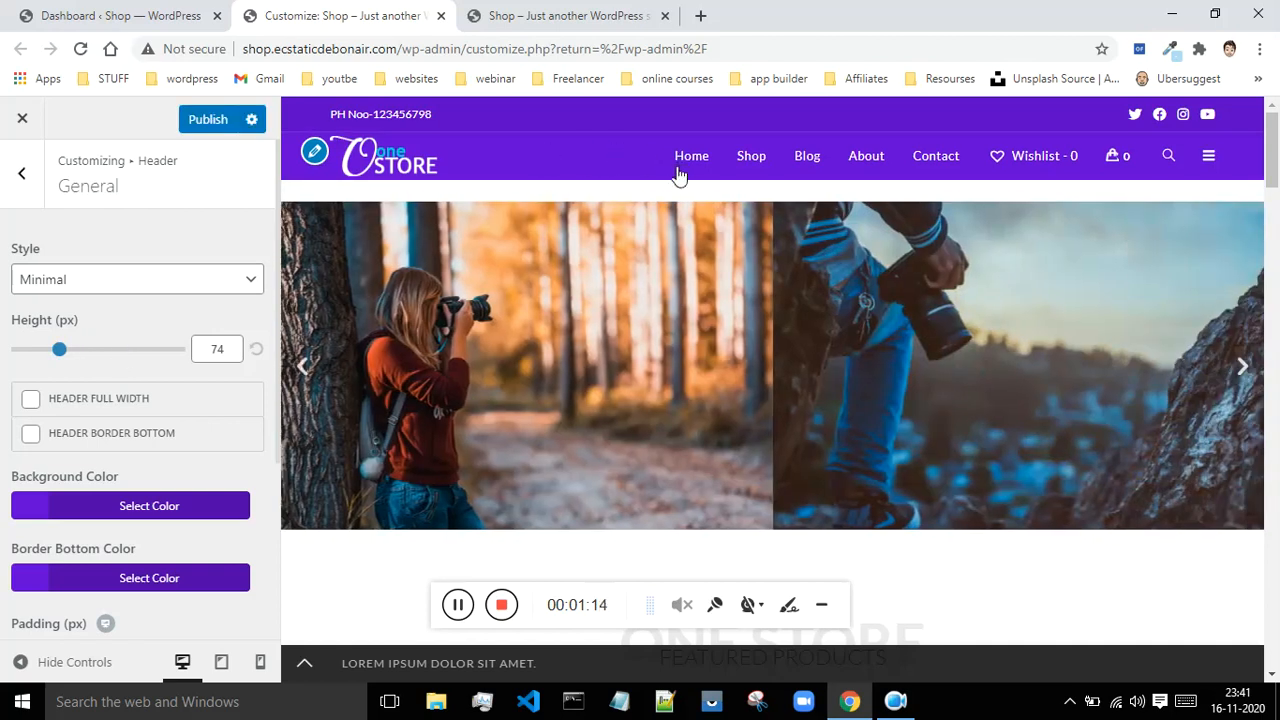
{"action": "left_click", "coordinate": [84, 352]}
{"action": "left_click", "coordinate": [84, 352]}
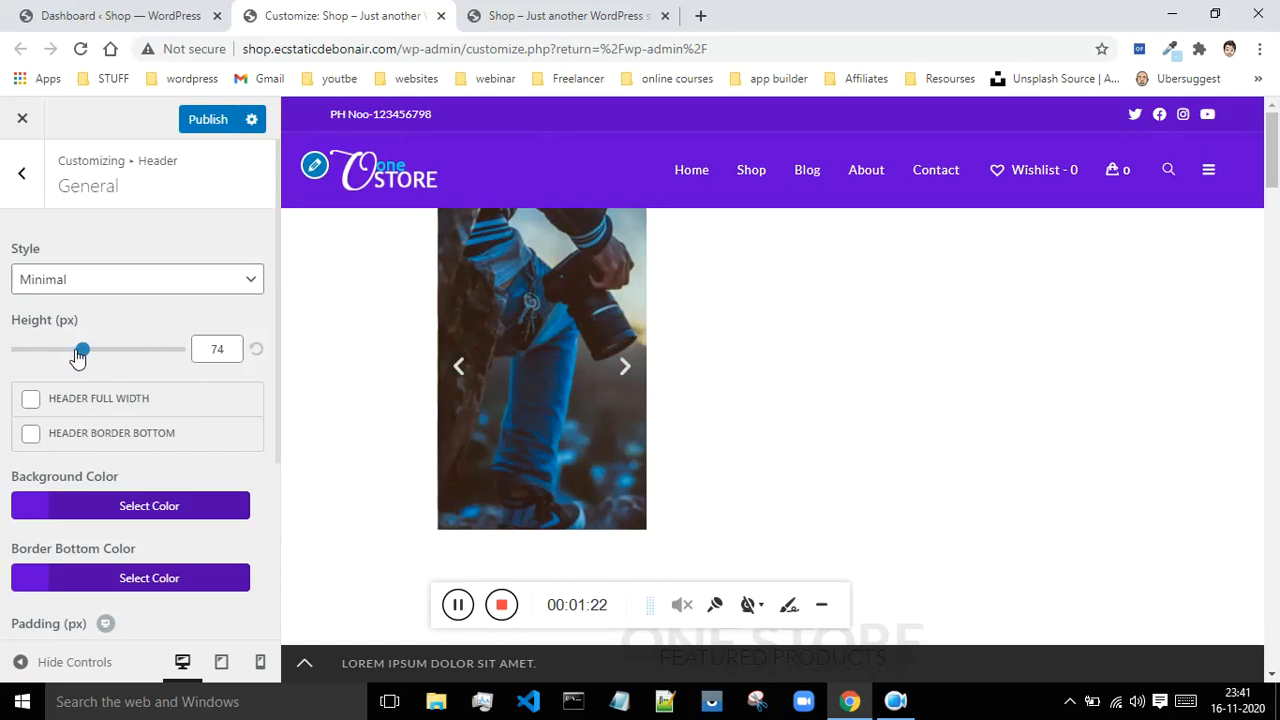
{"action": "left_click", "coordinate": [77, 352]}
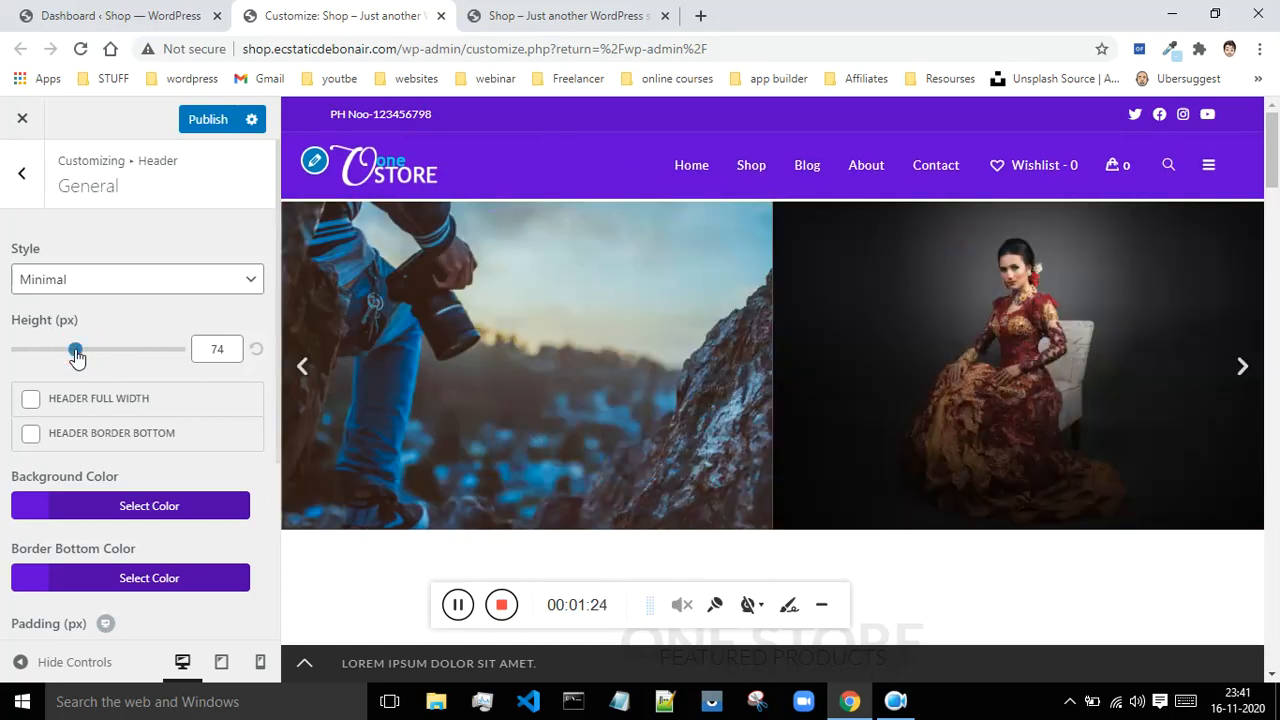
{"action": "left_click", "coordinate": [78, 354]}
{"action": "left_click", "coordinate": [259, 352]}
Step: Check how the header behaves further down the shop page and review the remaining General header settings
{"action": "scroll", "coordinate": [712, 403], "scroll_direction": "down", "scroll_amount": 5}
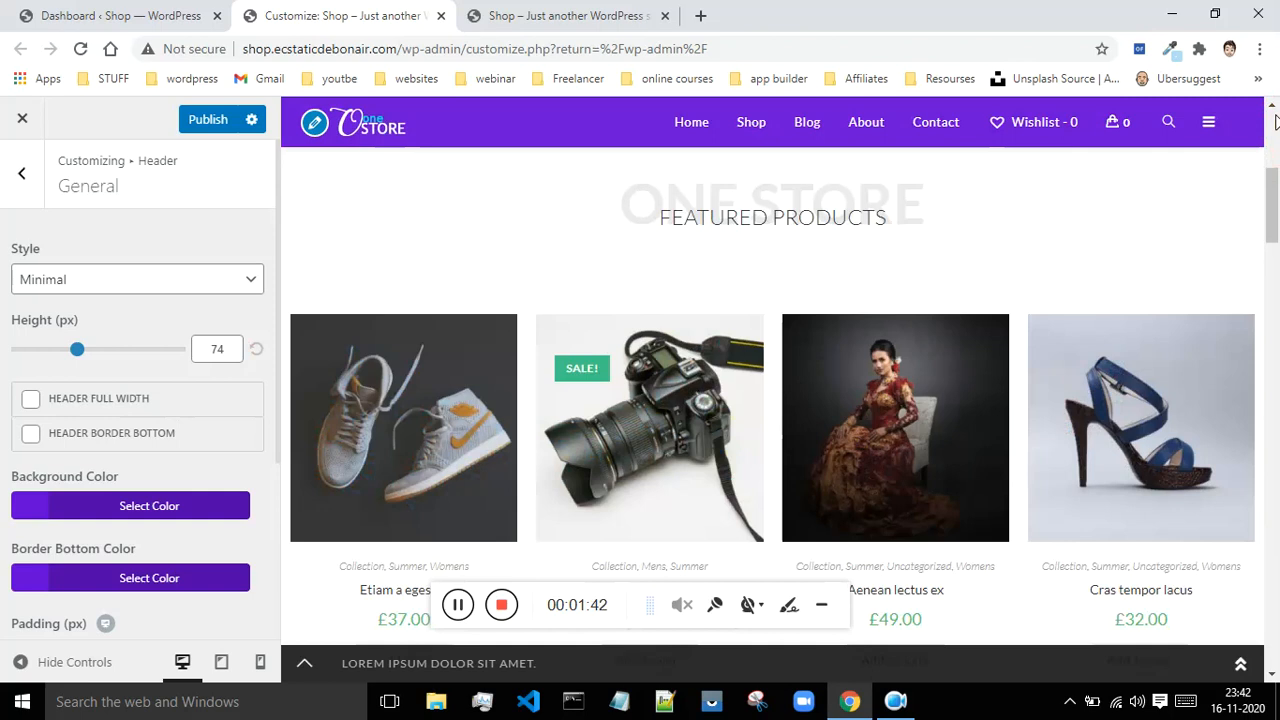
{"action": "scroll", "coordinate": [1275, 121], "scroll_direction": "up", "scroll_amount": 5}
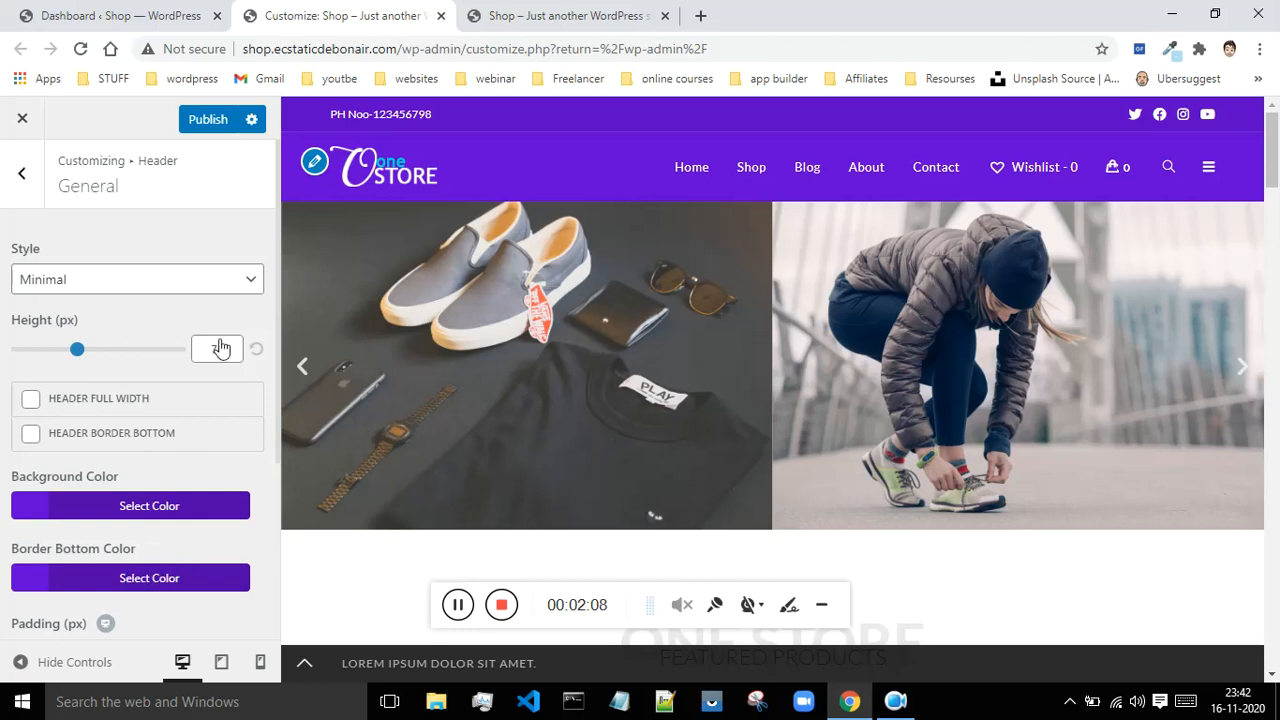
{"action": "scroll", "coordinate": [168, 463], "scroll_direction": "down", "scroll_amount": 3}
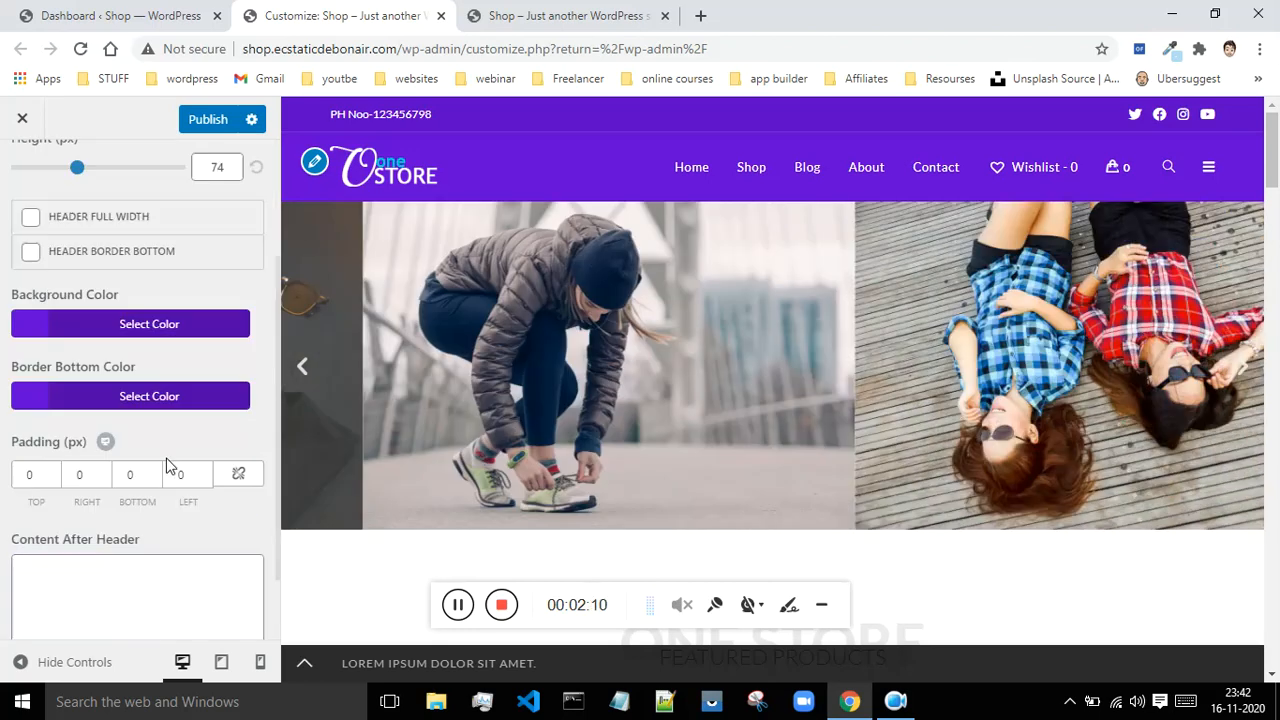
{"action": "scroll", "coordinate": [176, 463], "scroll_direction": "up", "scroll_amount": 3}
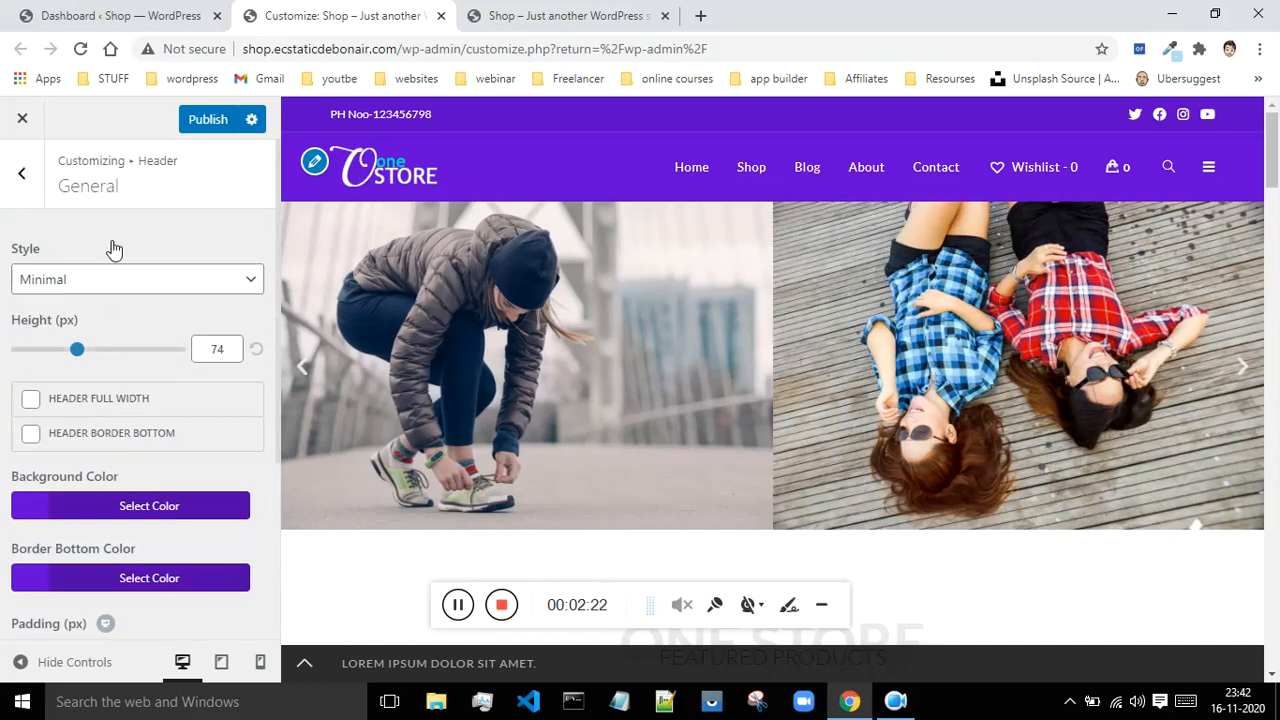
Step: Review the video, image and overlay options in the Header Media settings, and return to the Header sections
{"action": "left_click", "coordinate": [458, 611]}
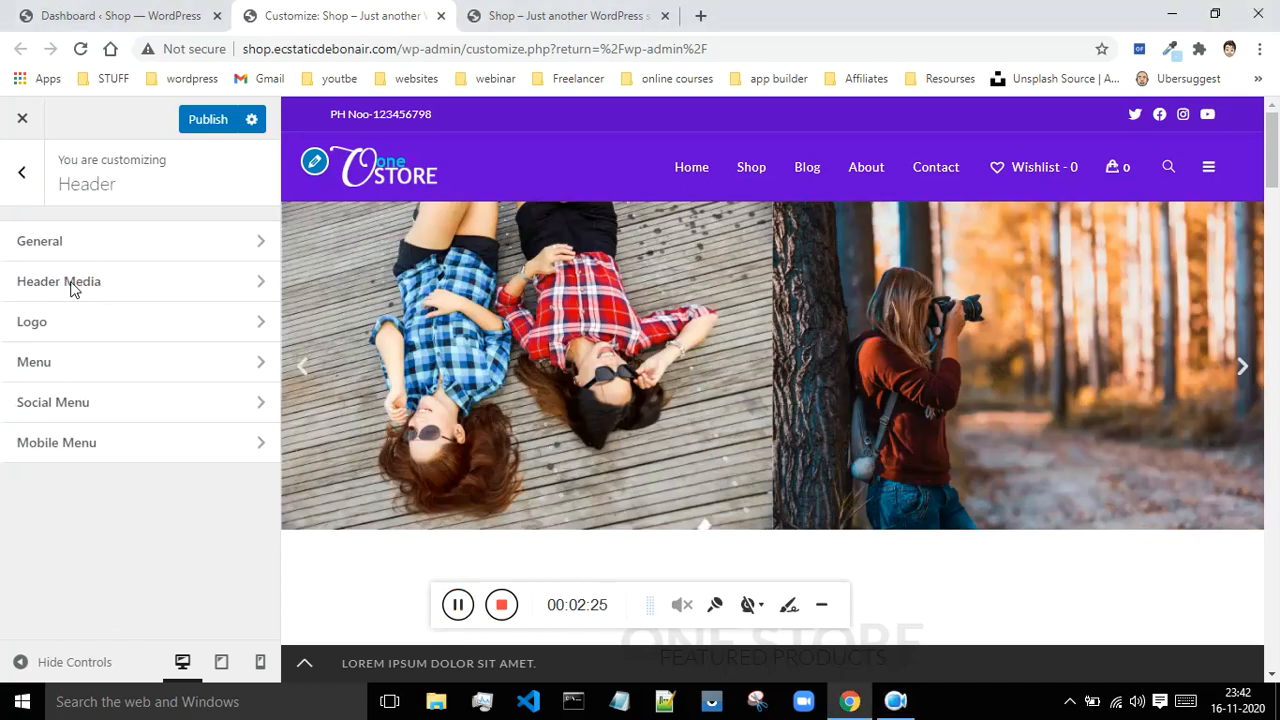
{"action": "left_click", "coordinate": [455, 607]}
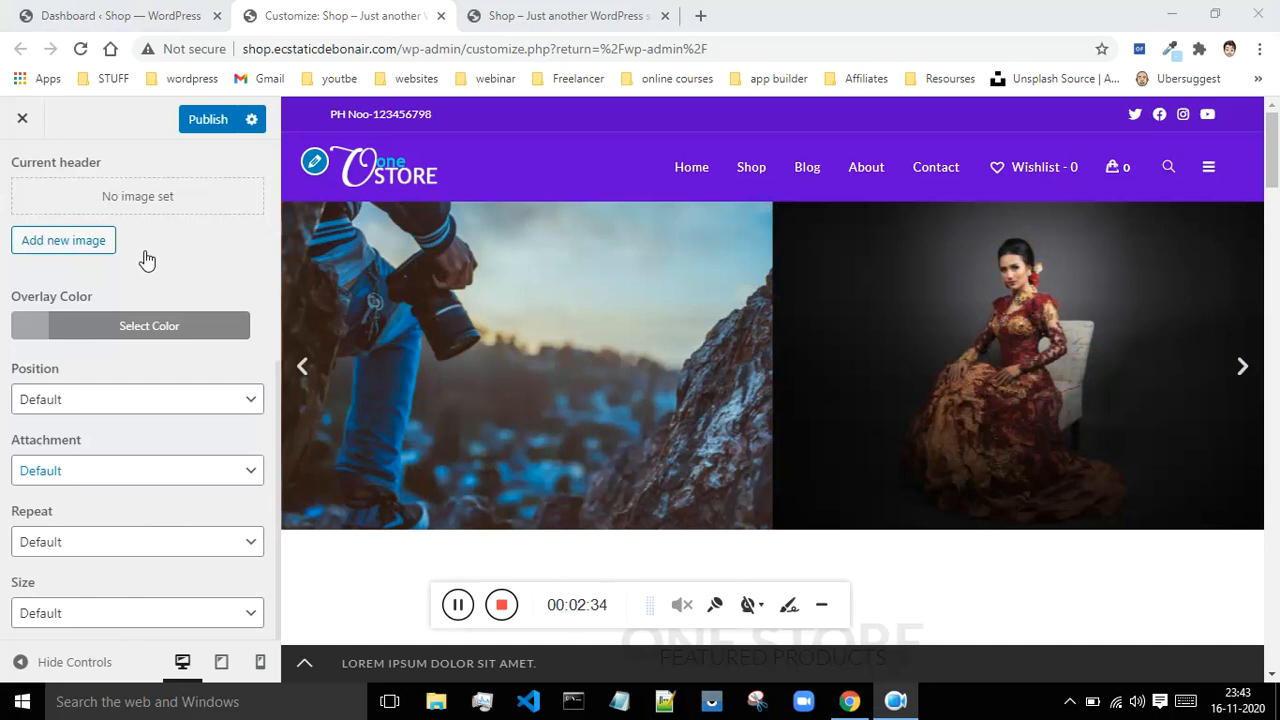
{"action": "scroll", "coordinate": [120, 258], "scroll_direction": "up", "scroll_amount": 4}
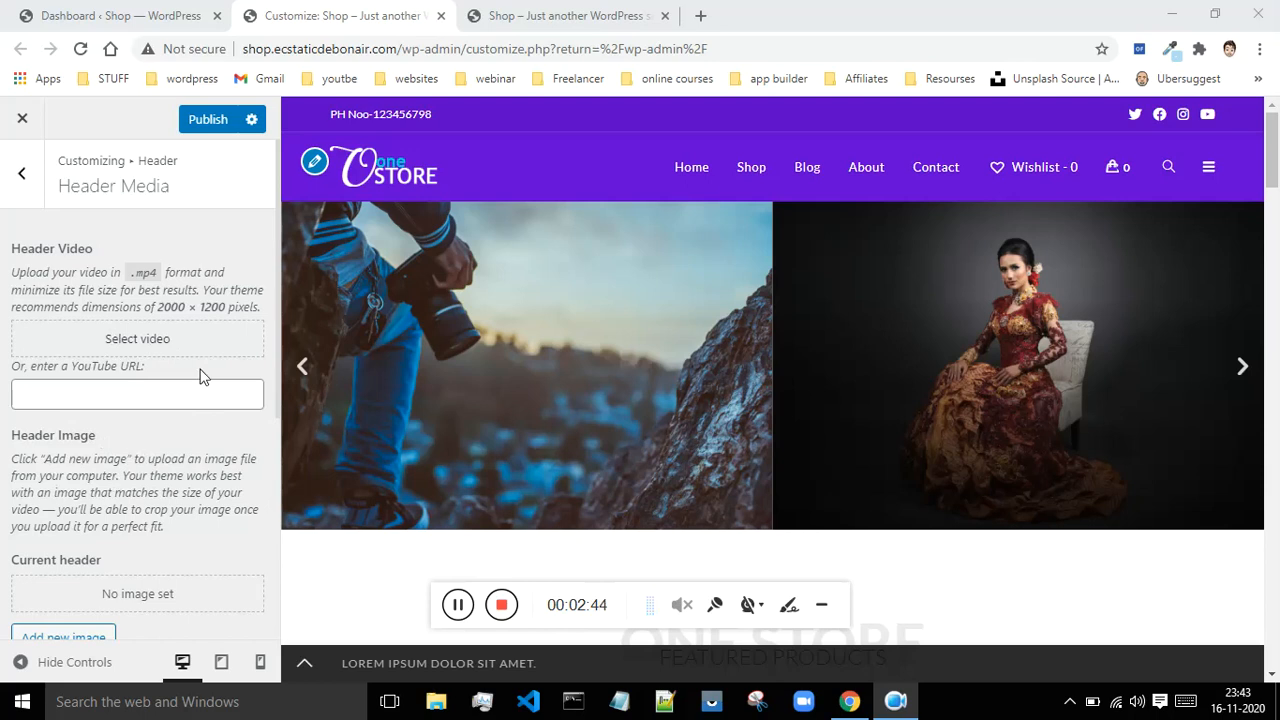
{"action": "scroll", "coordinate": [137, 230], "scroll_direction": "down", "scroll_amount": 1}
{"action": "scroll", "coordinate": [138, 235], "scroll_direction": "down", "scroll_amount": 3}
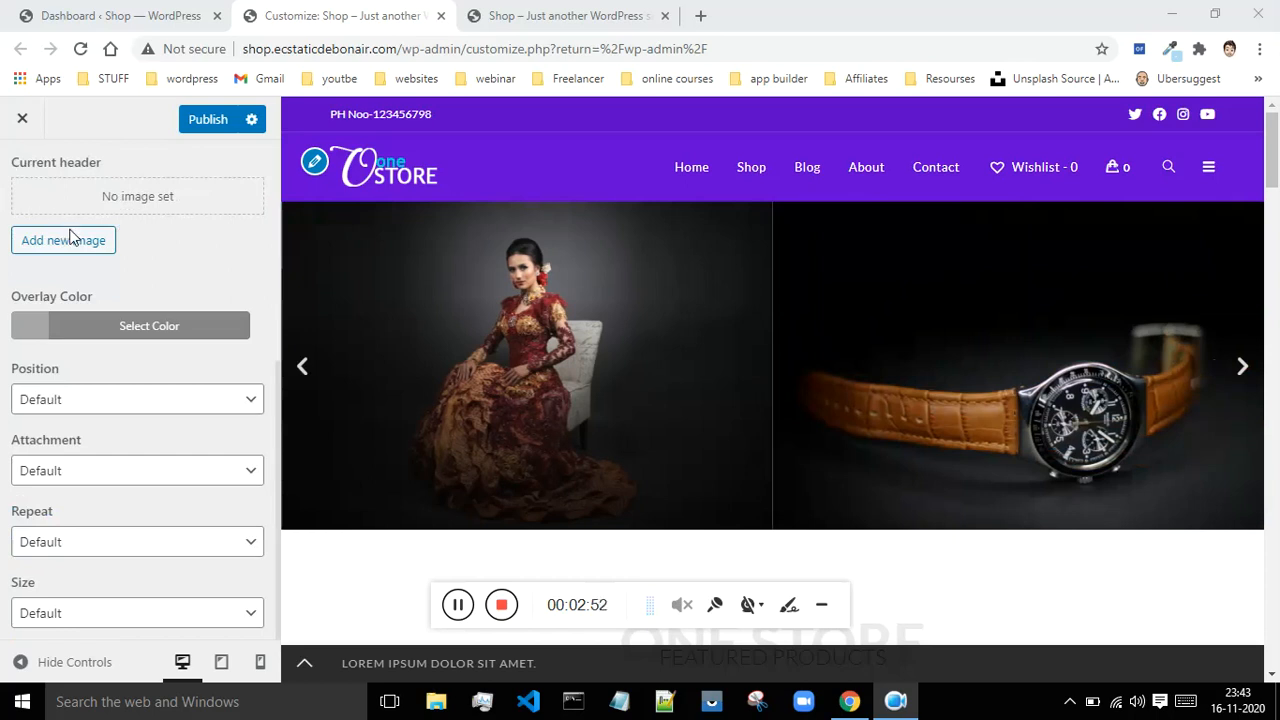
{"action": "scroll", "coordinate": [109, 266], "scroll_direction": "up", "scroll_amount": 4}
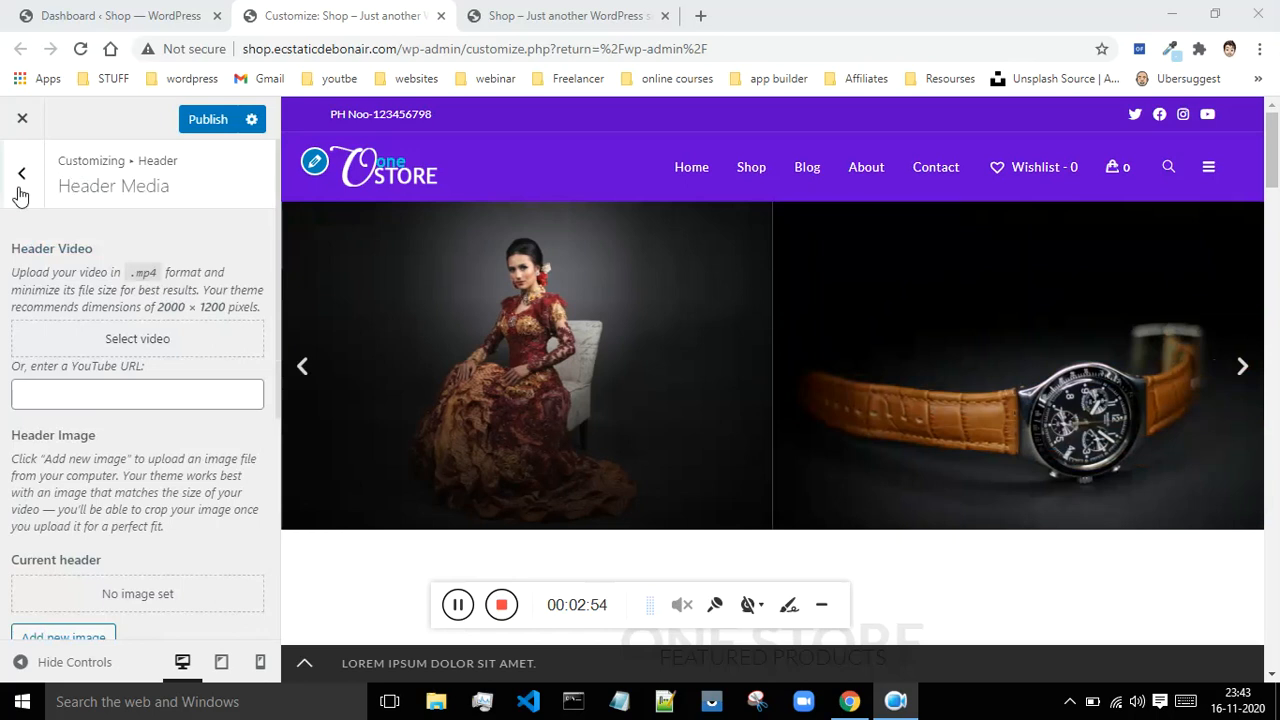
{"action": "left_click", "coordinate": [24, 180]}
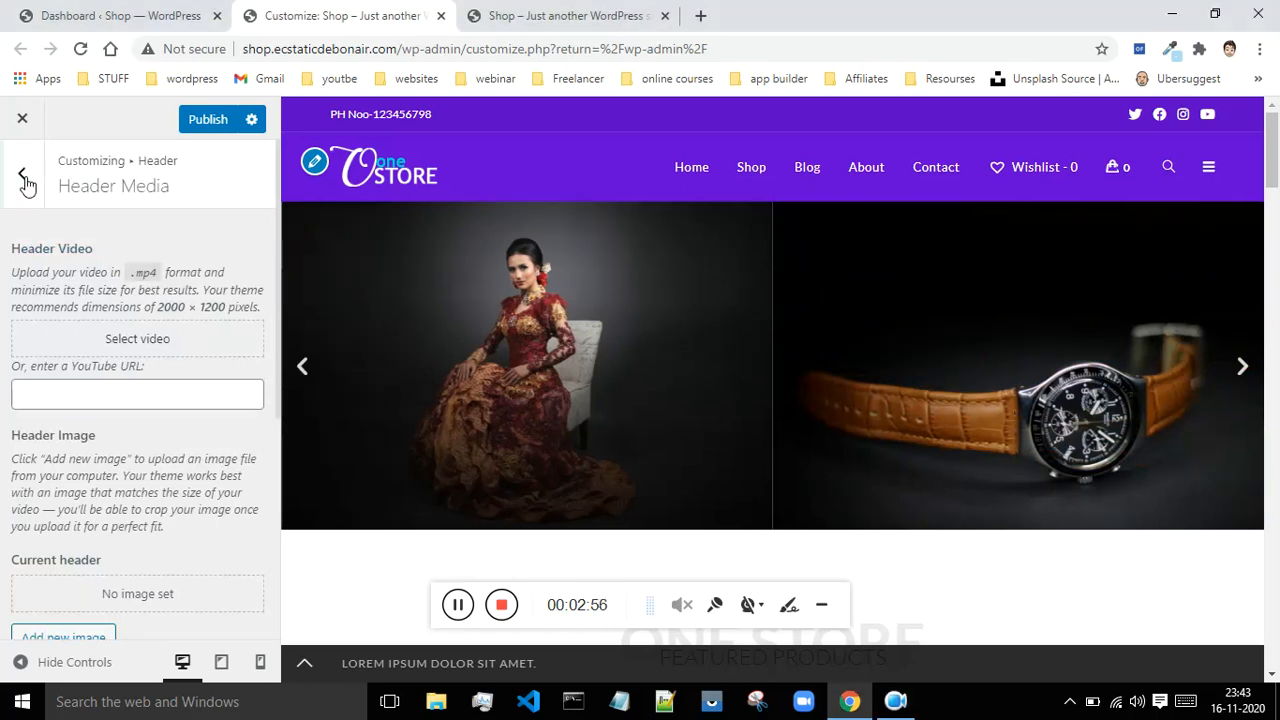
{"action": "left_click", "coordinate": [458, 605]}
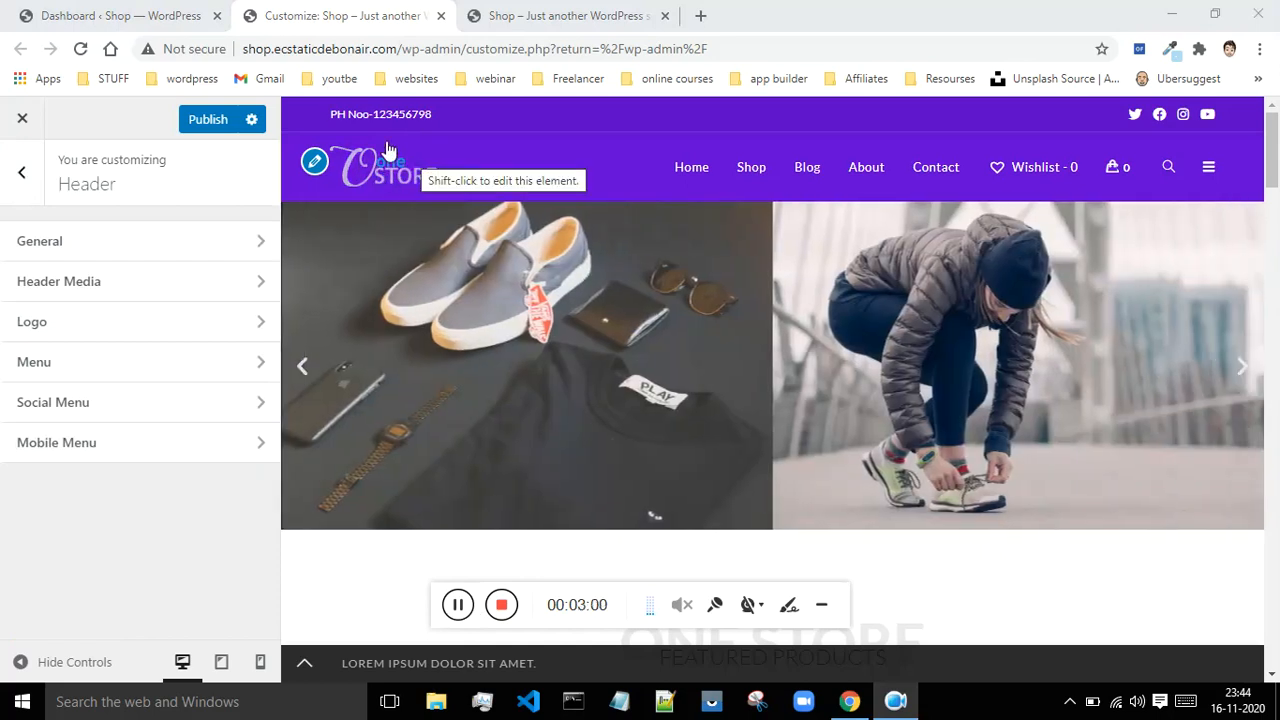
{"action": "left_click", "coordinate": [33, 324]}
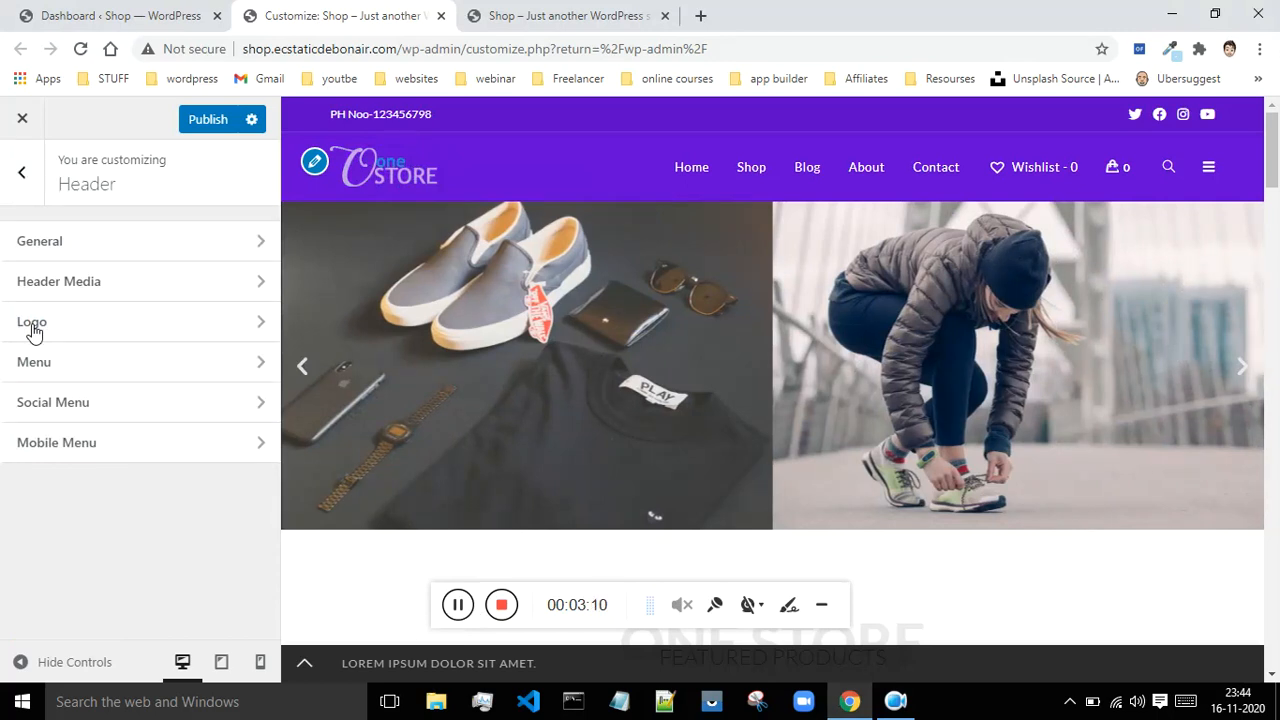
{"action": "left_click", "coordinate": [34, 326]}
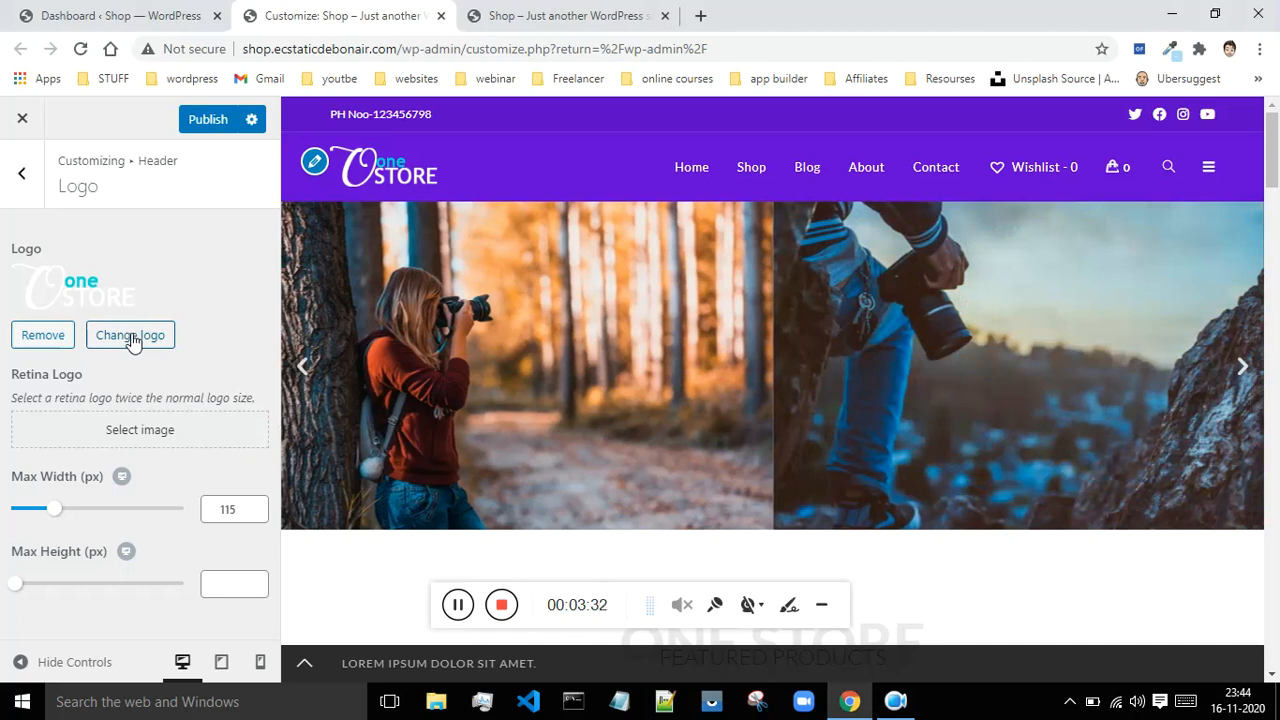
{"action": "left_click", "coordinate": [87, 300]}
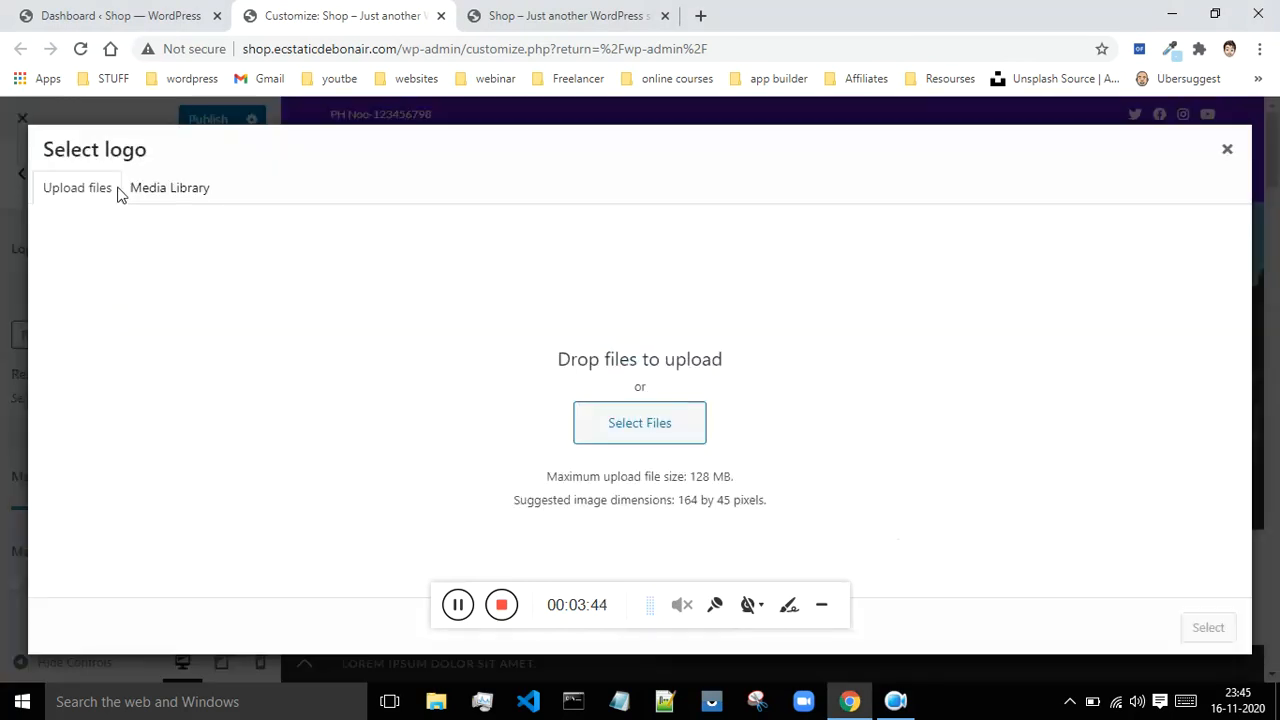
{"action": "left_click", "coordinate": [631, 427]}
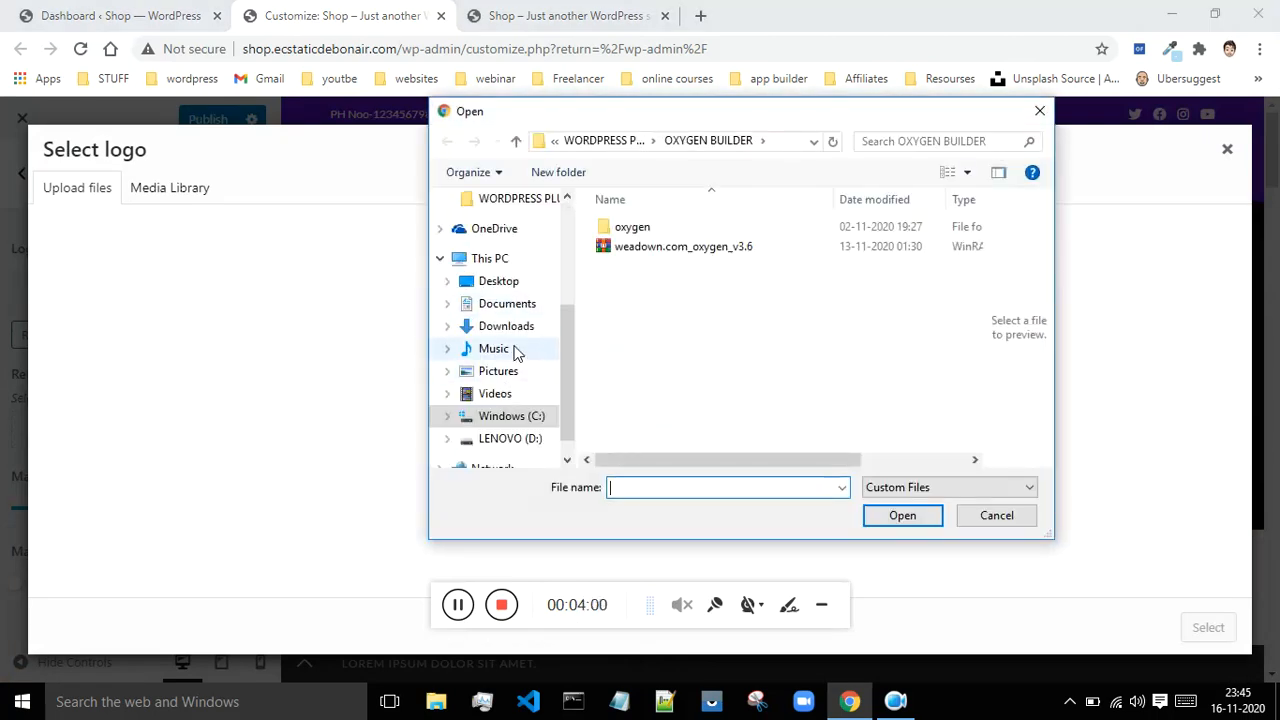
{"action": "left_click", "coordinate": [500, 371]}
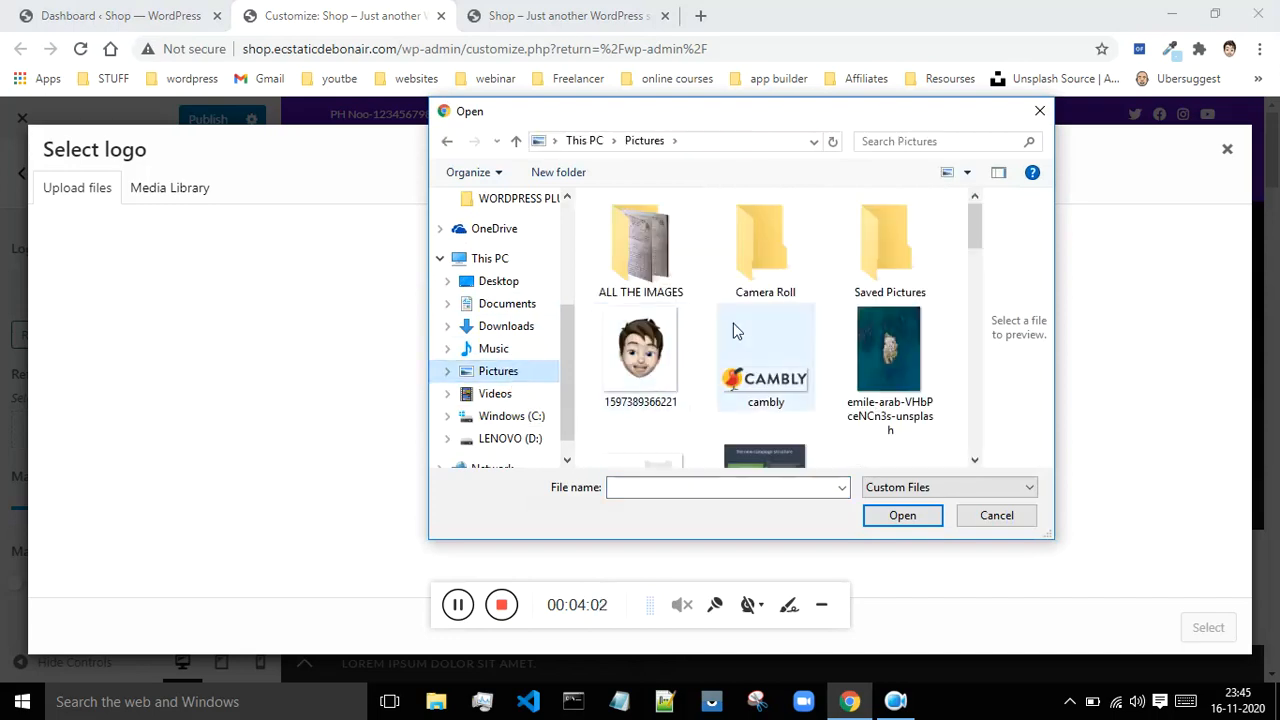
{"action": "left_click", "coordinate": [640, 350]}
{"action": "left_click", "coordinate": [897, 520]}
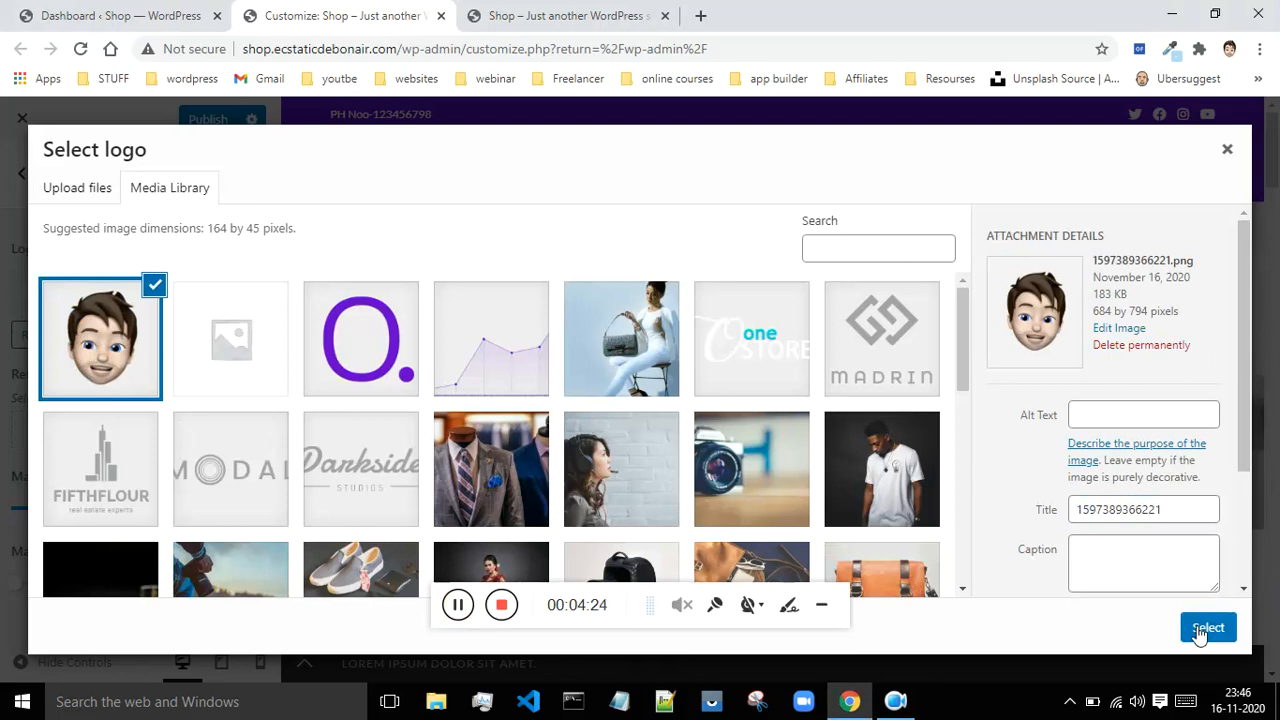
Step: Try to crop the uploaded face image for the logo, moving the crop area down over the eyes and mouth, and cancel
{"action": "left_click", "coordinate": [1205, 628]}
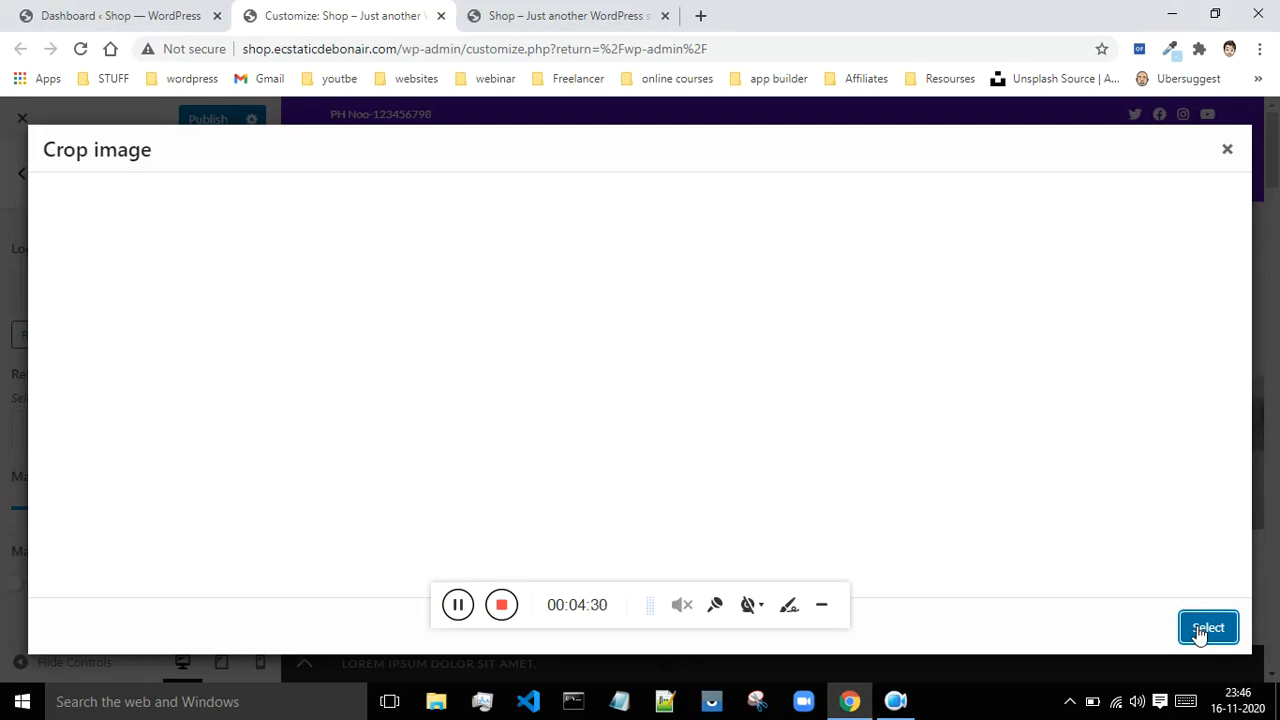
{"action": "left_click", "coordinate": [629, 424]}
{"action": "left_click", "coordinate": [646, 475]}
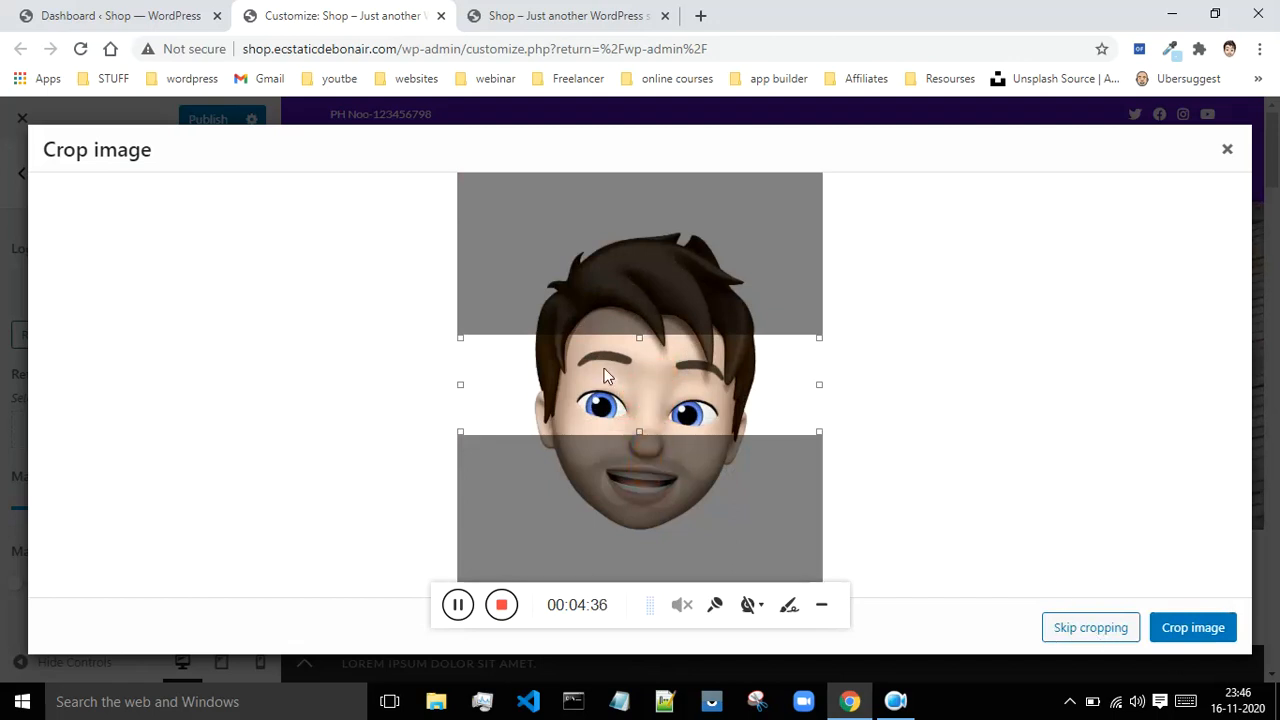
{"action": "left_click_drag", "start_coordinate": [567, 365], "coordinate": [567, 422]}
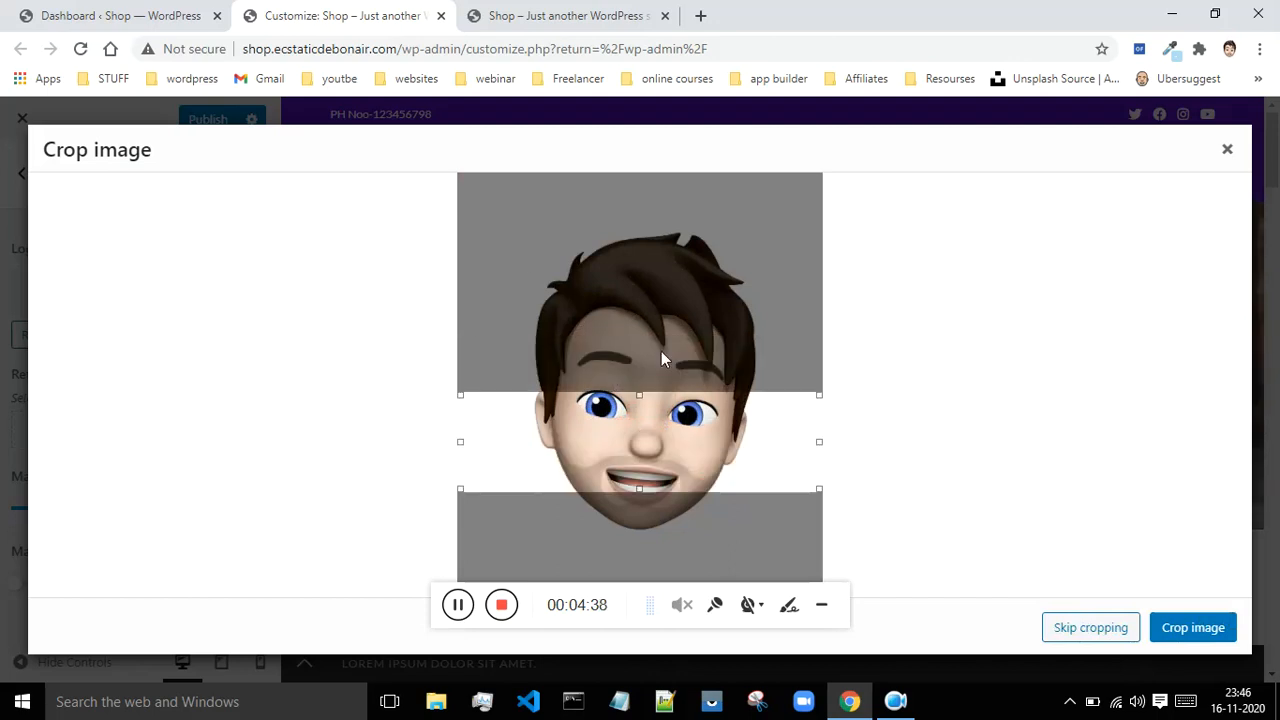
{"action": "left_click", "coordinate": [1228, 149]}
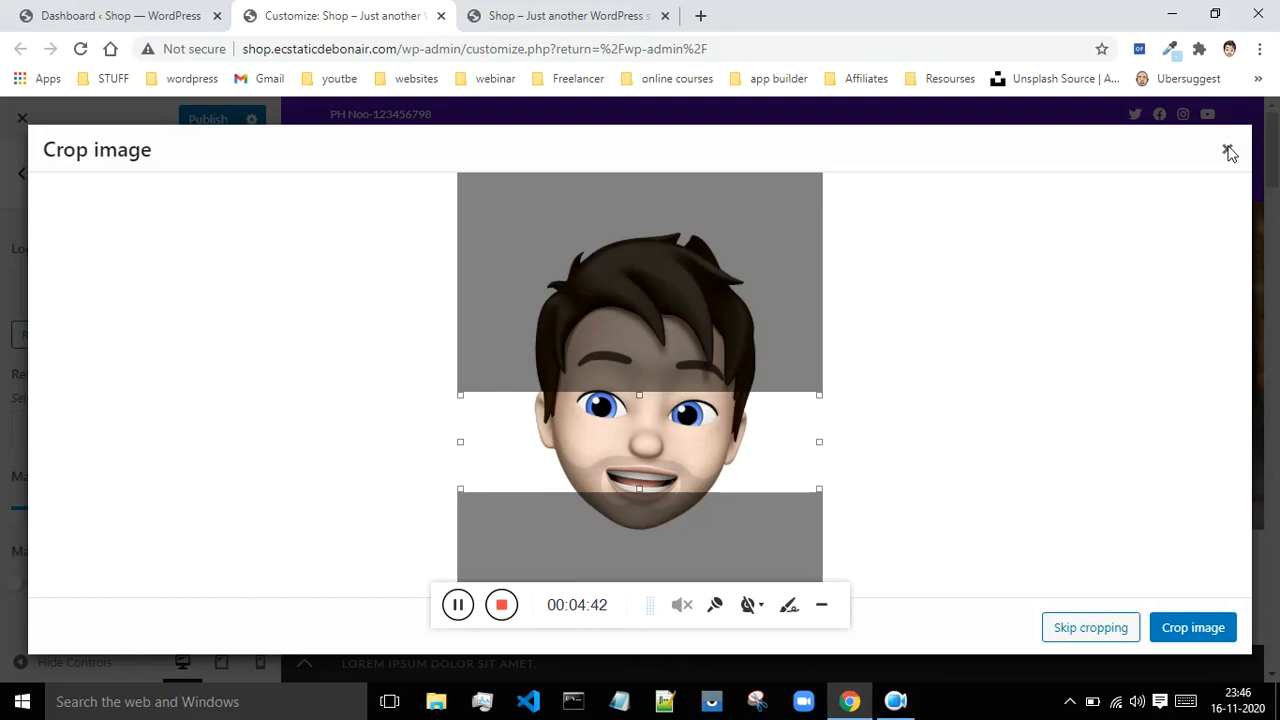
Step: Search Google for "logo maker" in a new browser tab
{"action": "left_click", "coordinate": [701, 16]}
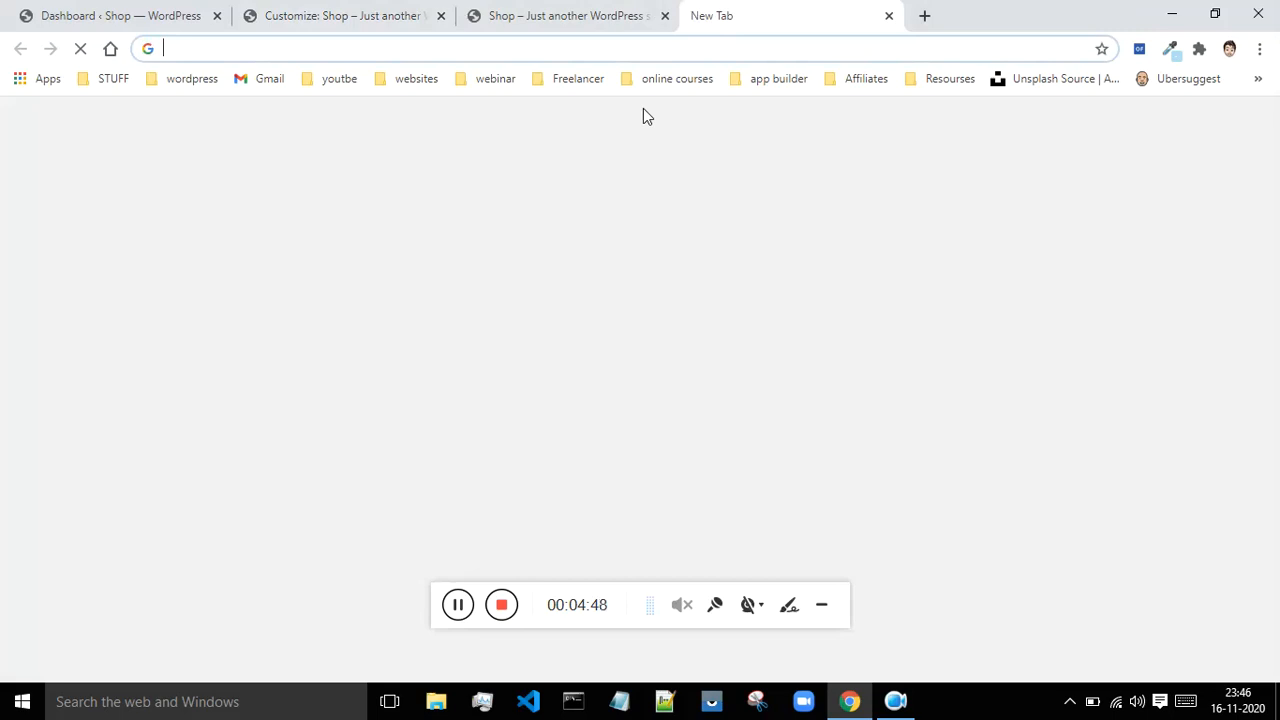
{"action": "type", "text": "logo a"}
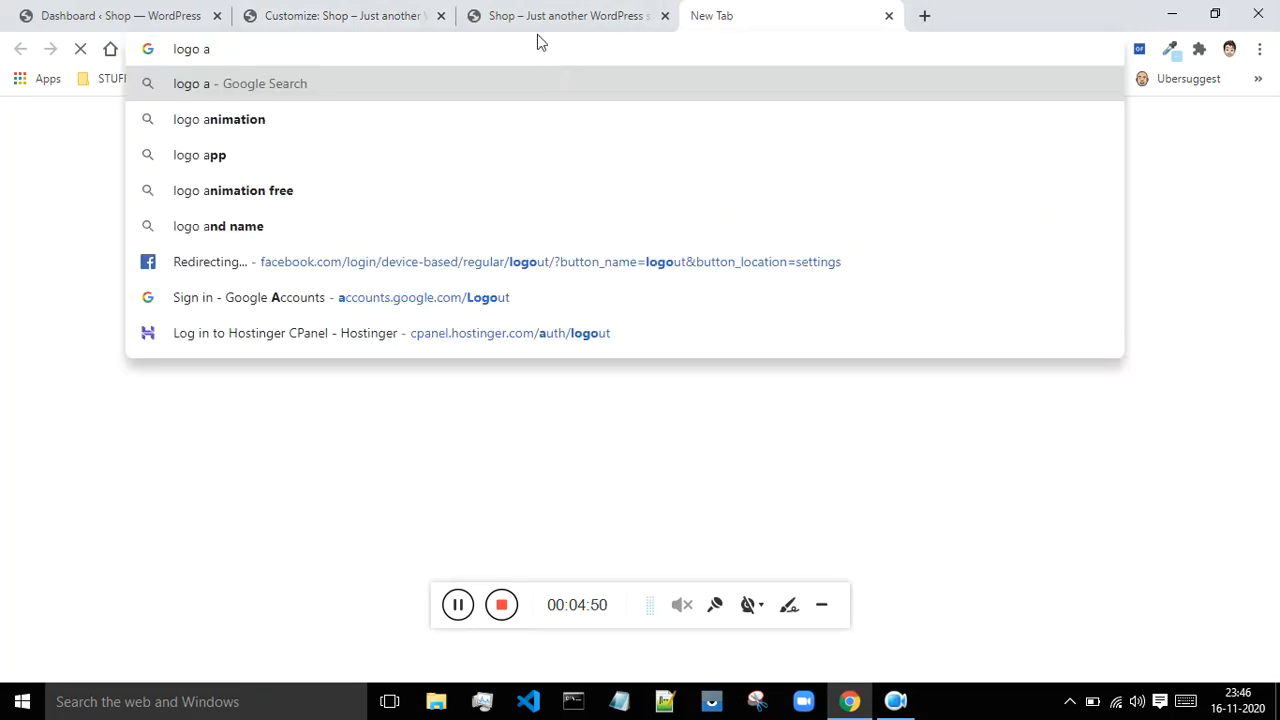
{"action": "key", "text": "BackSpace"}
{"action": "type", "text": "maker"}
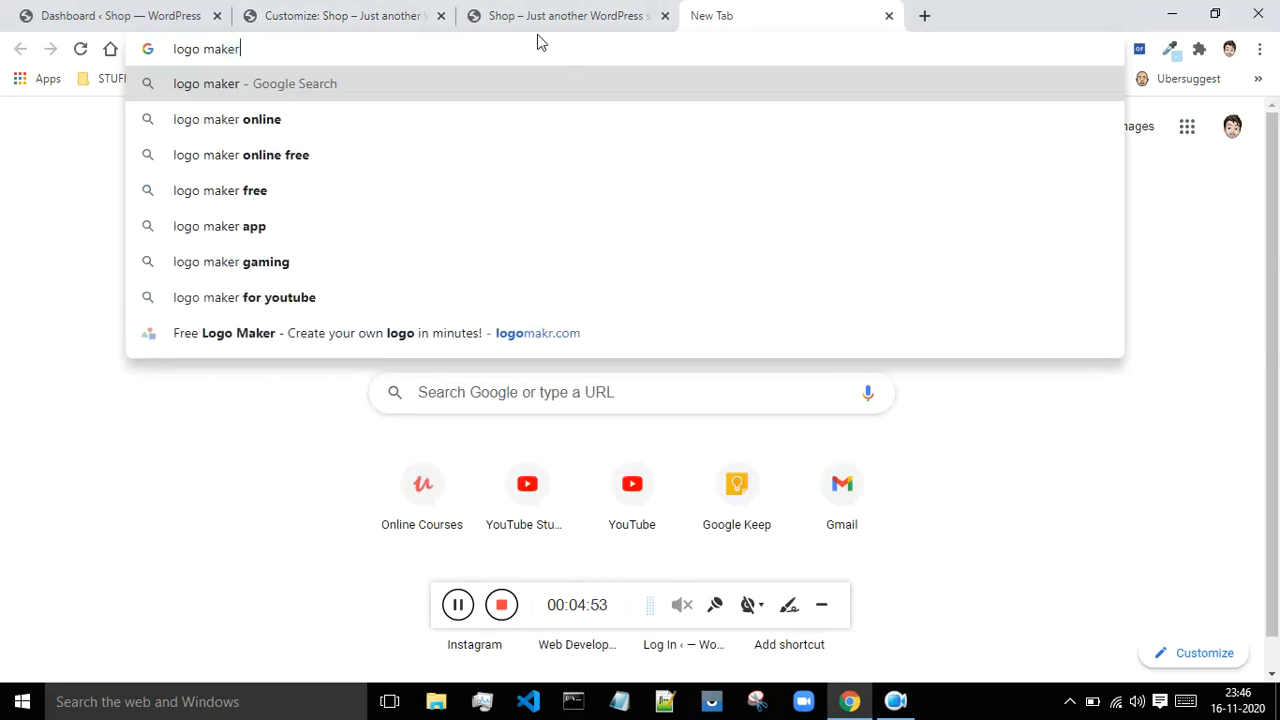
{"action": "key", "text": "Return"}
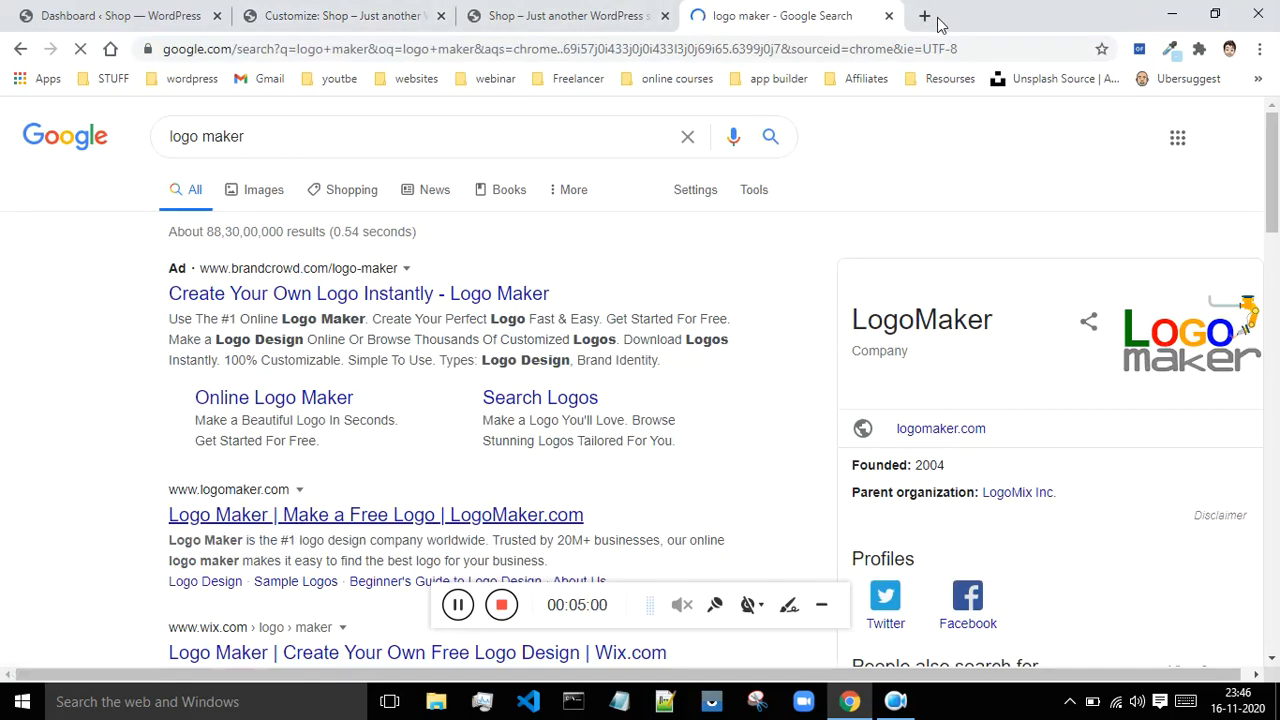
Step: Search Google for "logo maker thehoth" in a new browser tab
{"action": "key", "text": "ctrl+t"}
{"action": "type", "text": "logo"}
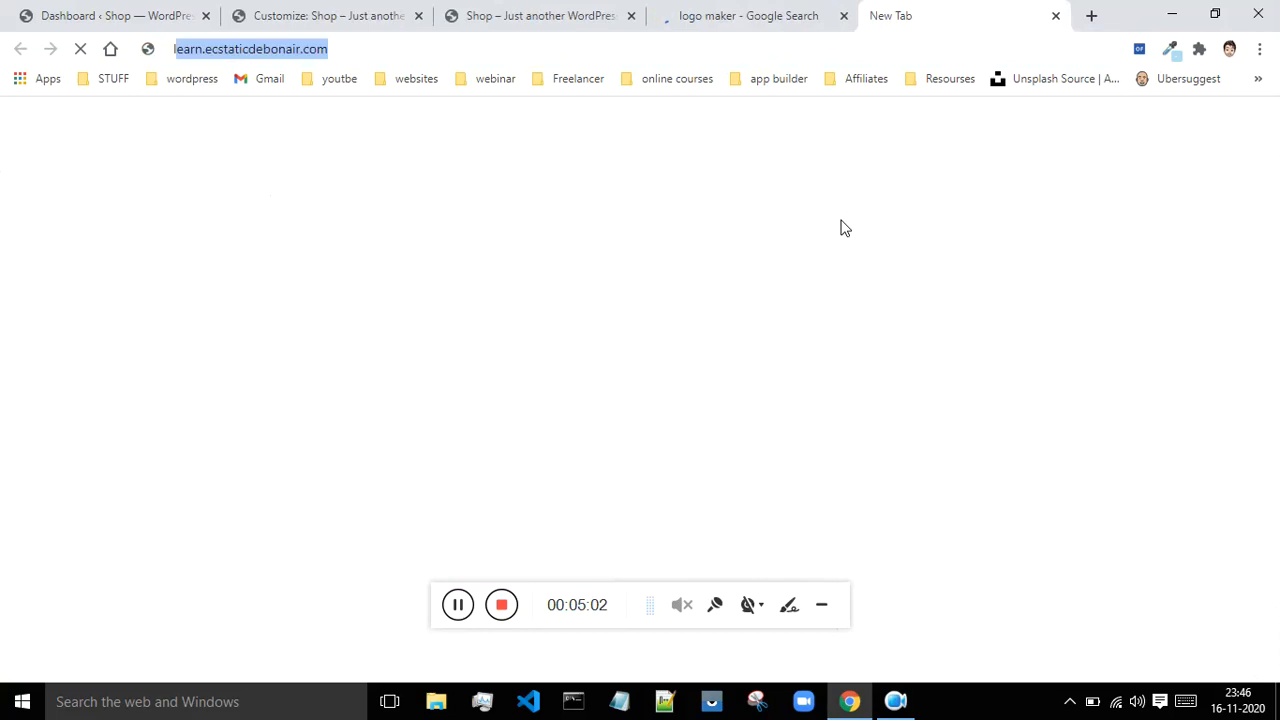
{"action": "type", "text": " maker"}
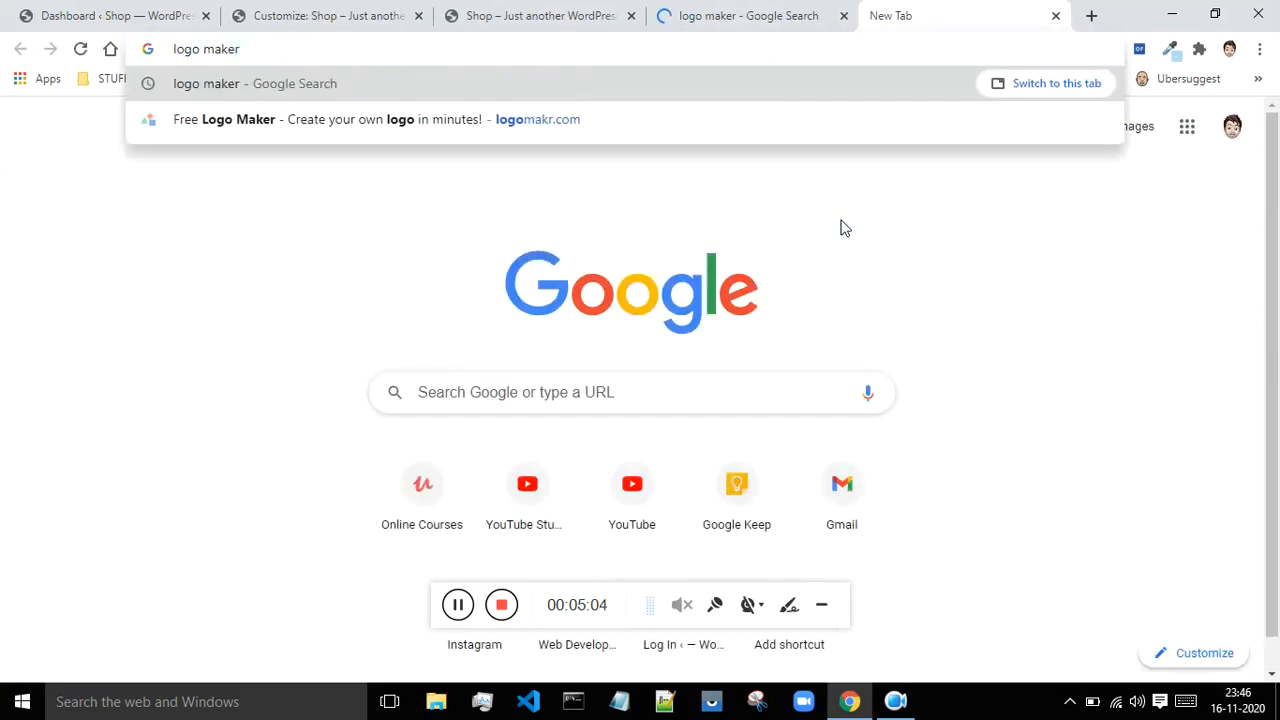
{"action": "type", "text": " theh"}
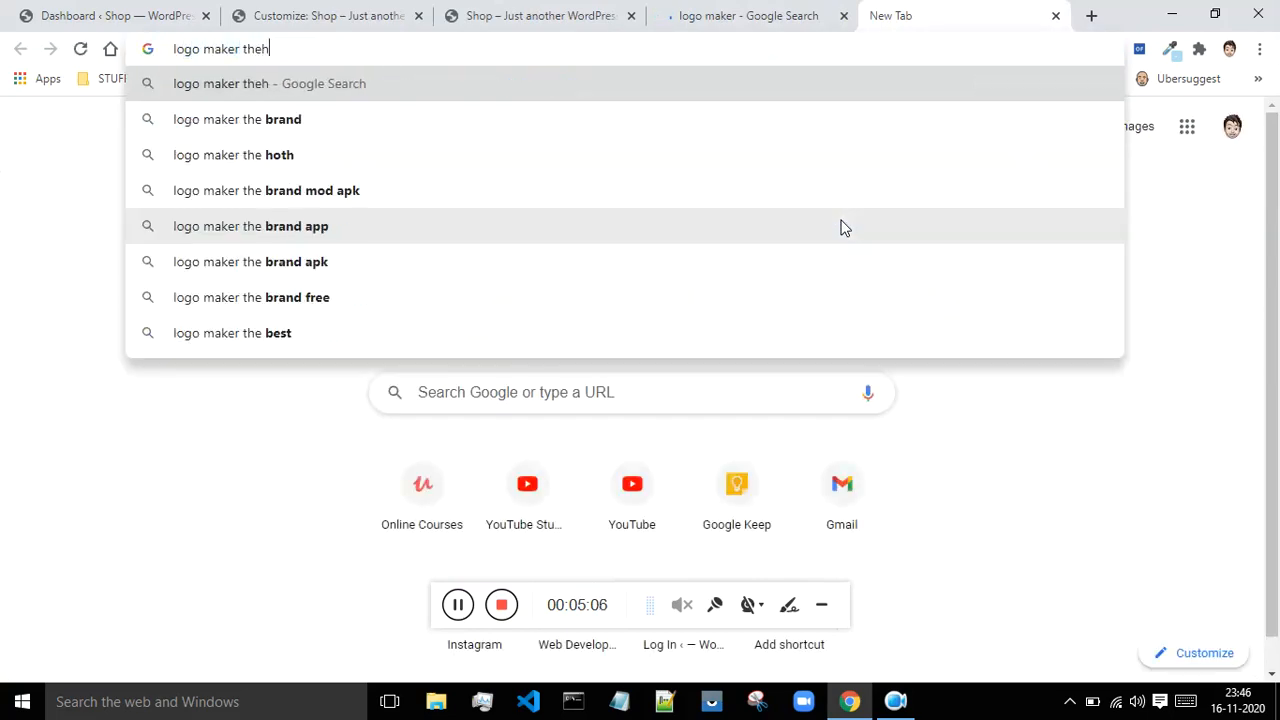
{"action": "type", "text": "oth"}
{"action": "key", "text": "Return"}
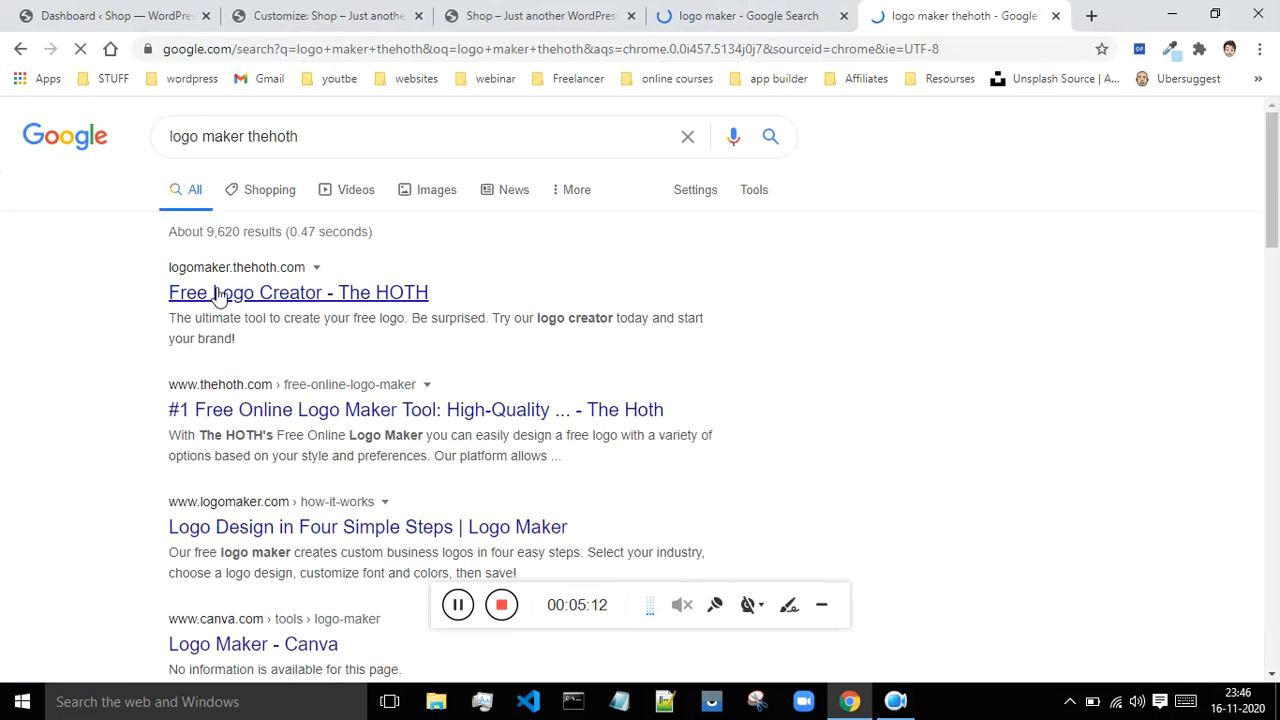
Step: Close both logo maker search pages and return to the shop's Customizer
{"action": "left_click", "coordinate": [780, 12]}
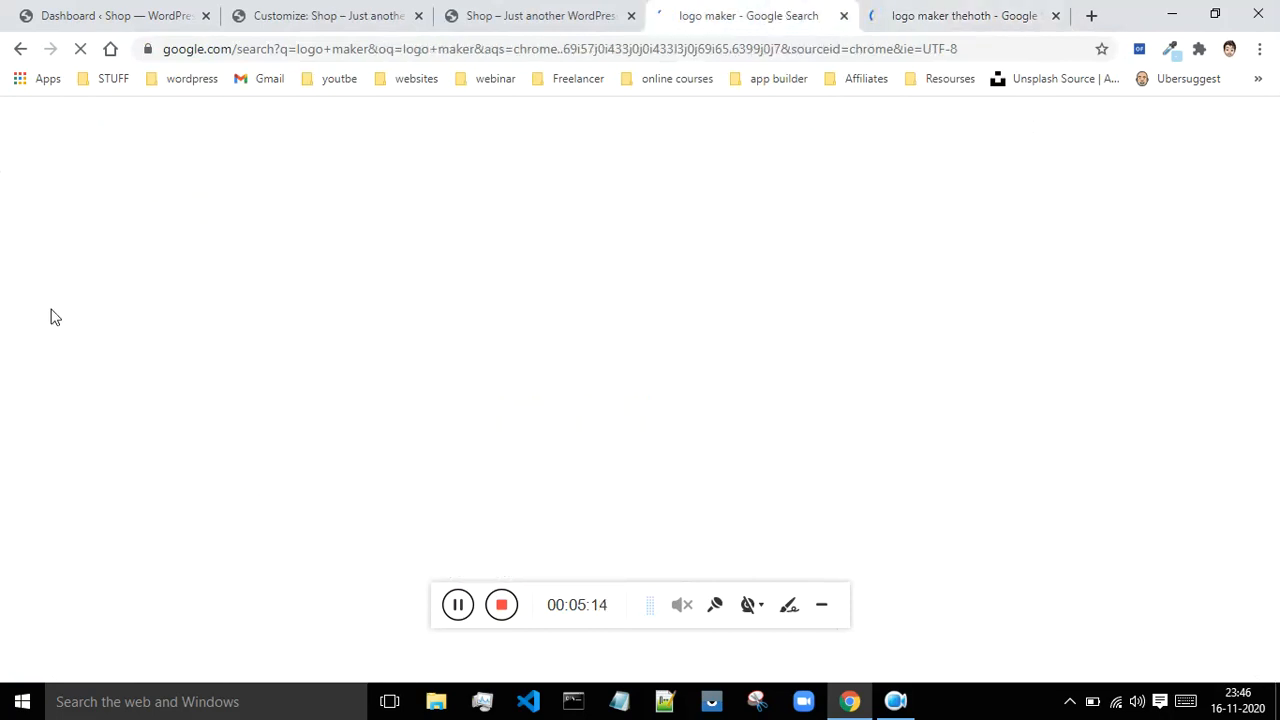
{"action": "left_click", "coordinate": [841, 16]}
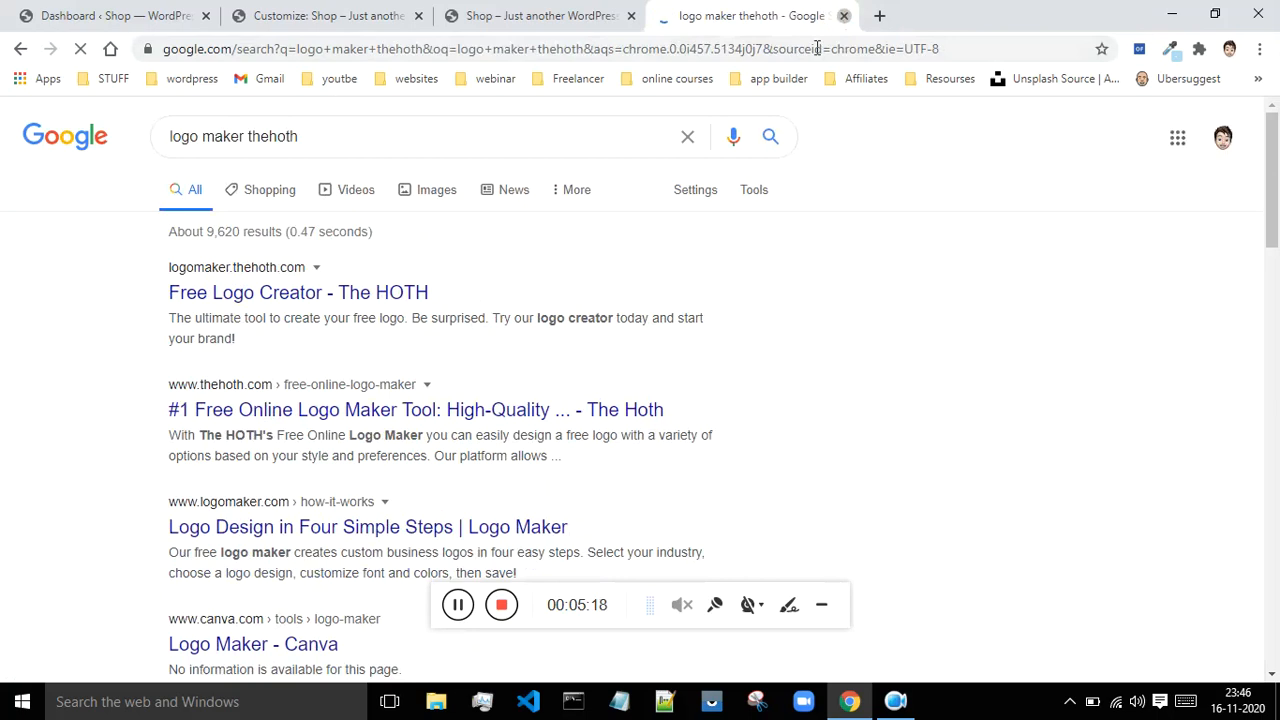
{"action": "key", "text": "ctrl+w"}
{"action": "left_click", "coordinate": [318, 12]}
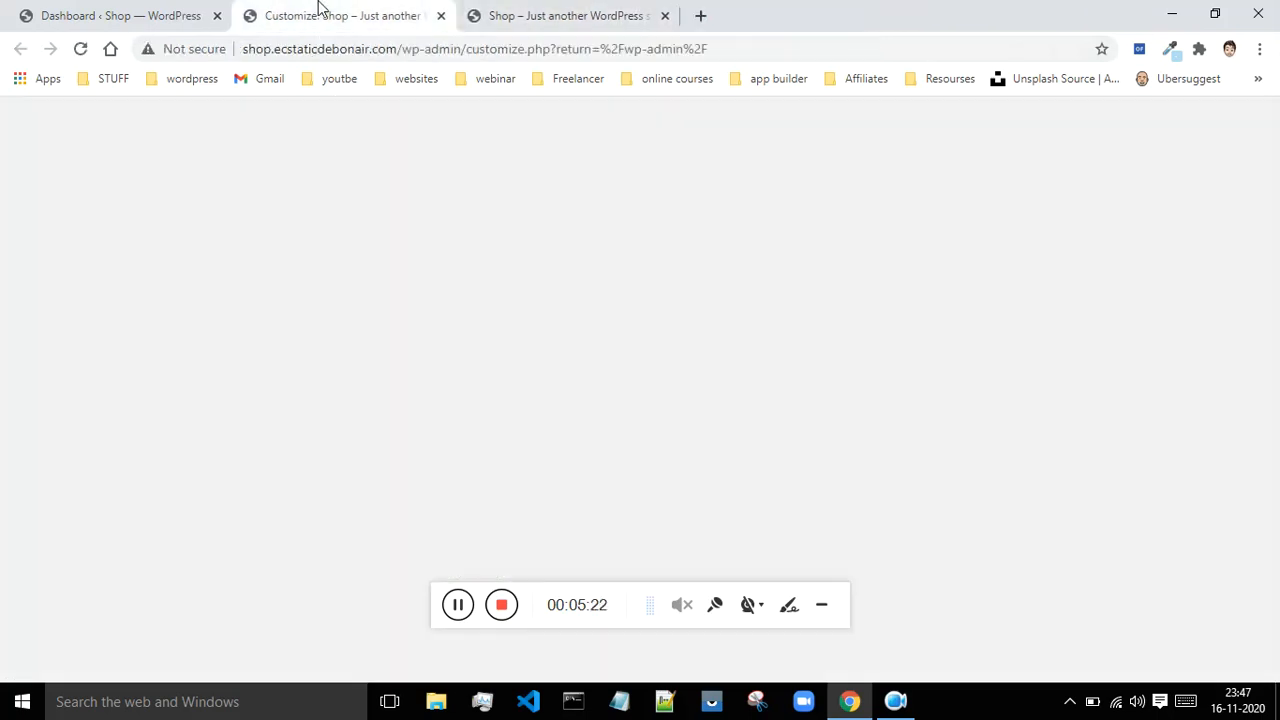
{"action": "left_click", "coordinate": [558, 12]}
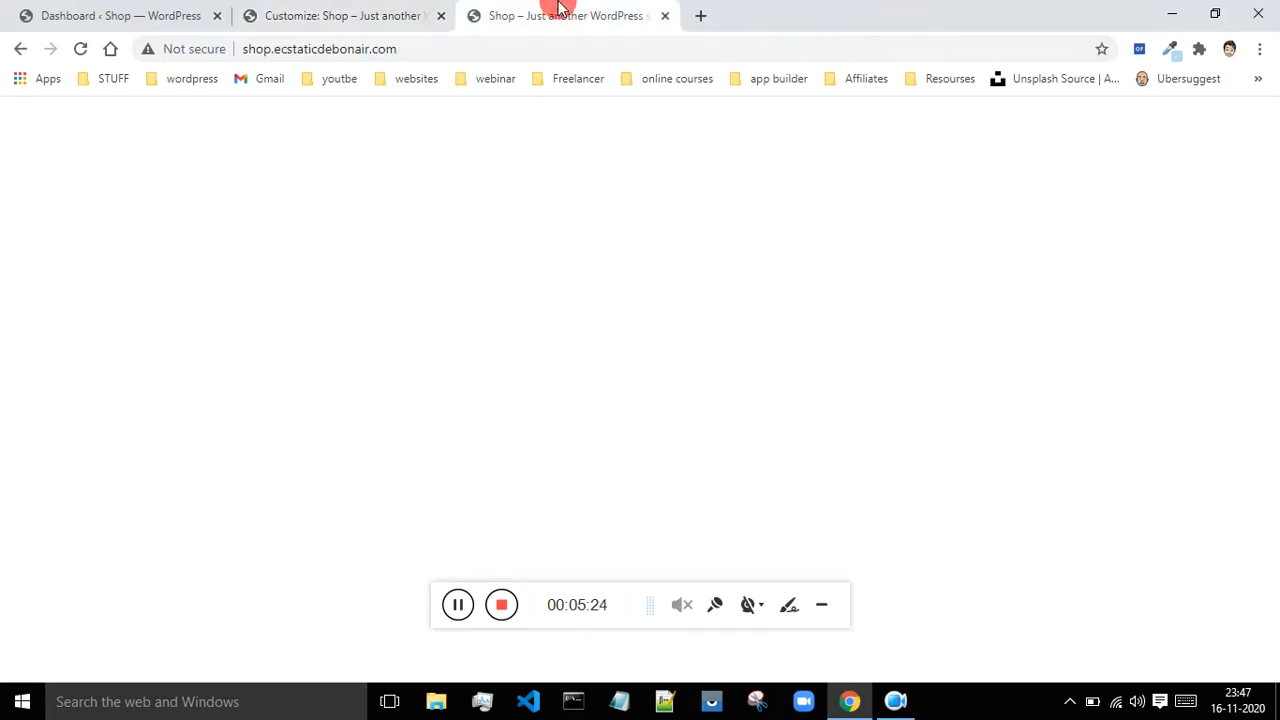
{"action": "left_click", "coordinate": [331, 13]}
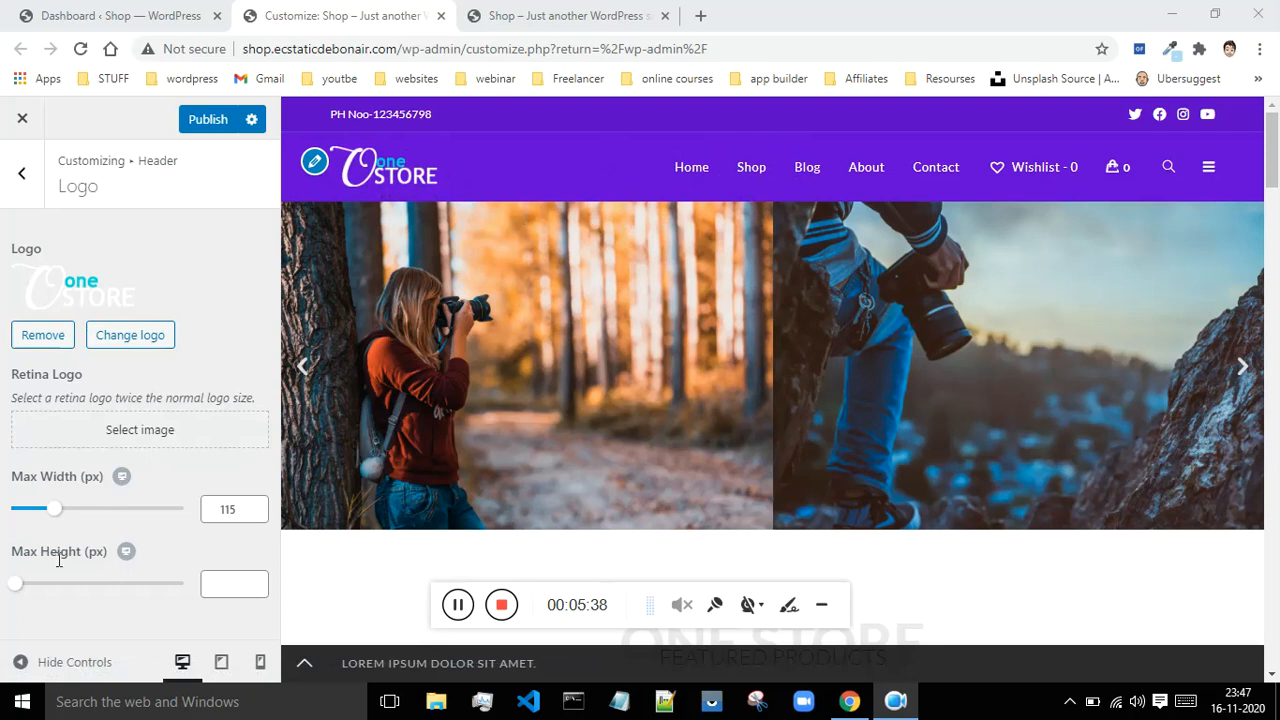
Step: Set the header logo's max height to 92 px and return to the Header sections
{"action": "left_click_drag", "start_coordinate": [15, 583], "coordinate": [46, 591]}
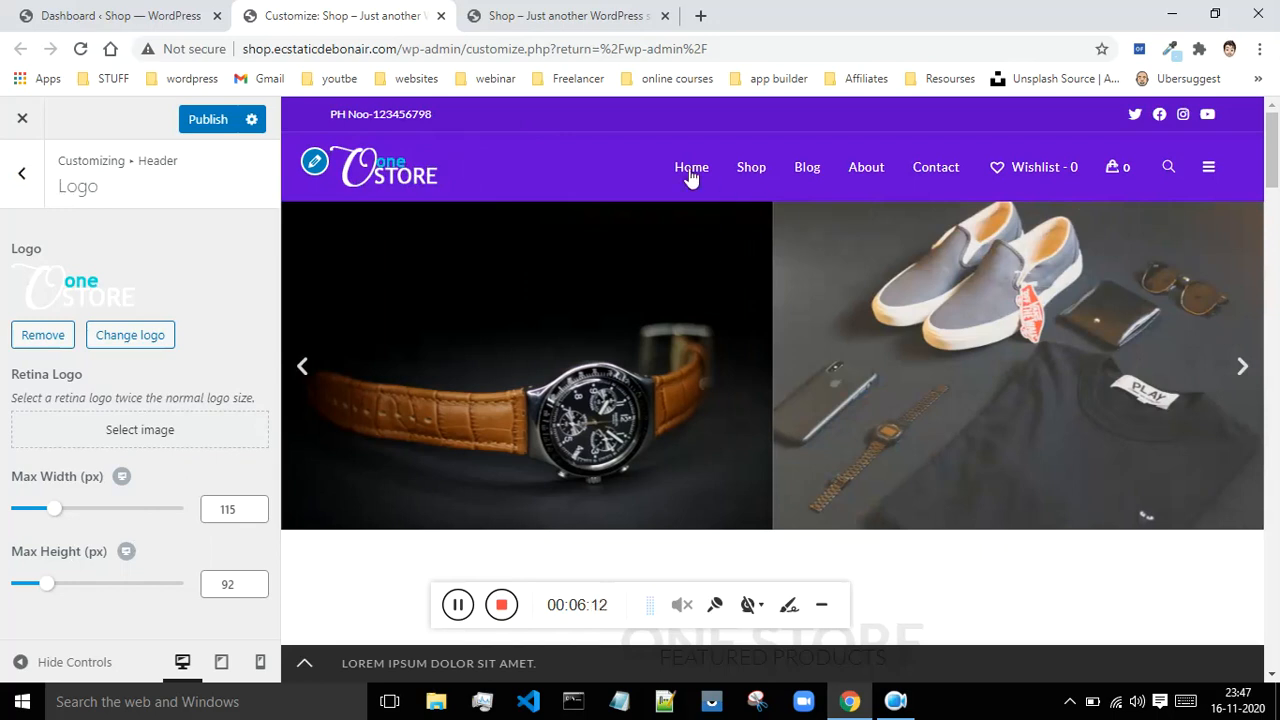
{"action": "left_click", "coordinate": [457, 605]}
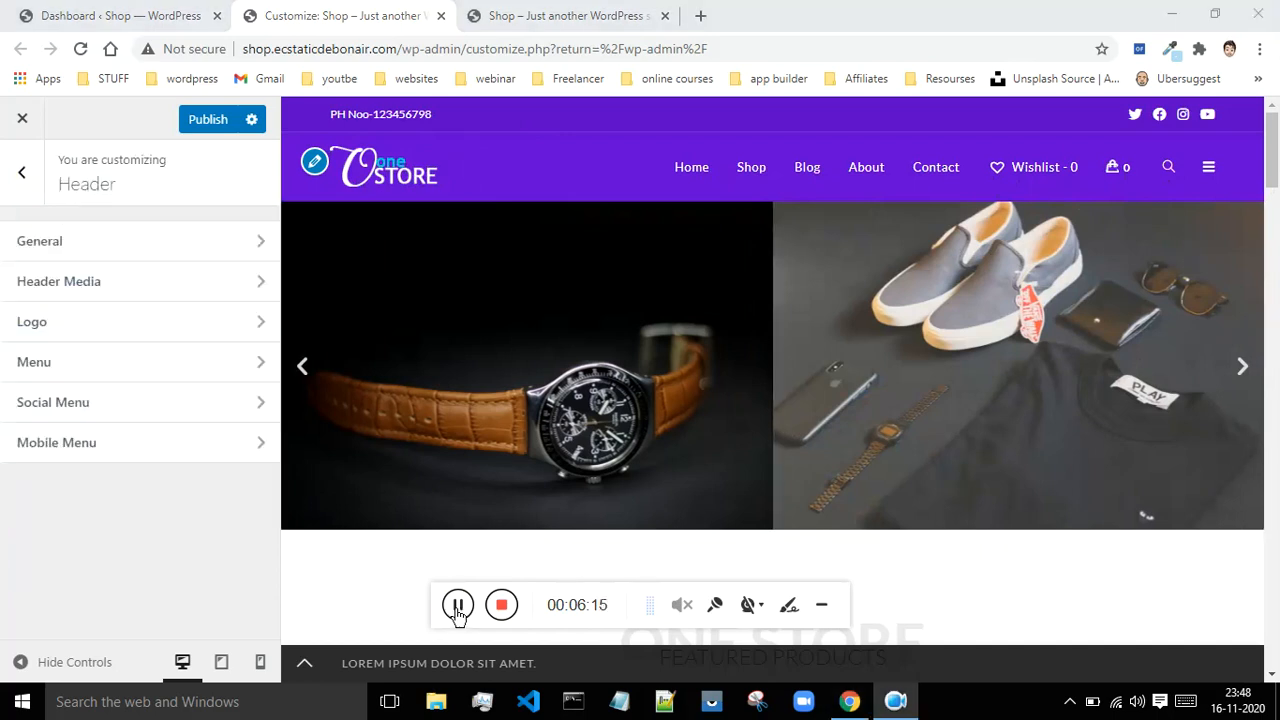
Step: Set the header menu's position to Center and look through the remaining link, dropdown and search styling options in its settings
{"action": "left_click", "coordinate": [34, 370]}
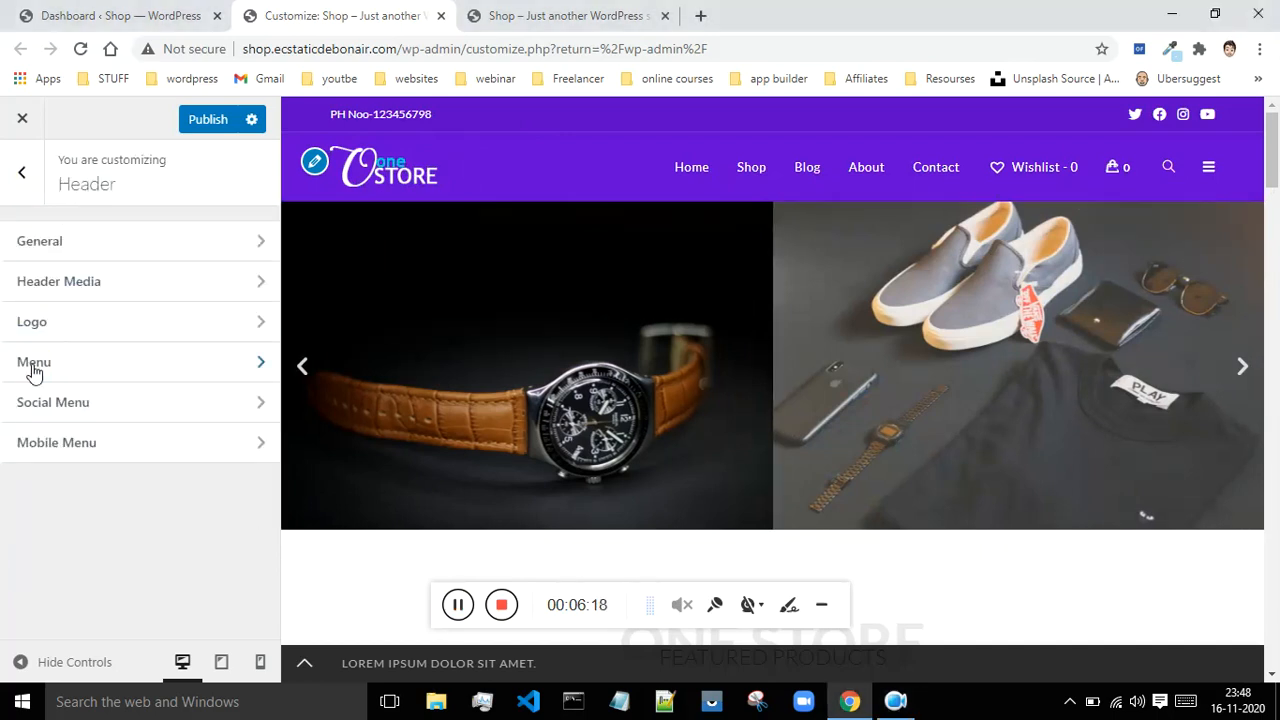
{"action": "left_click", "coordinate": [457, 605]}
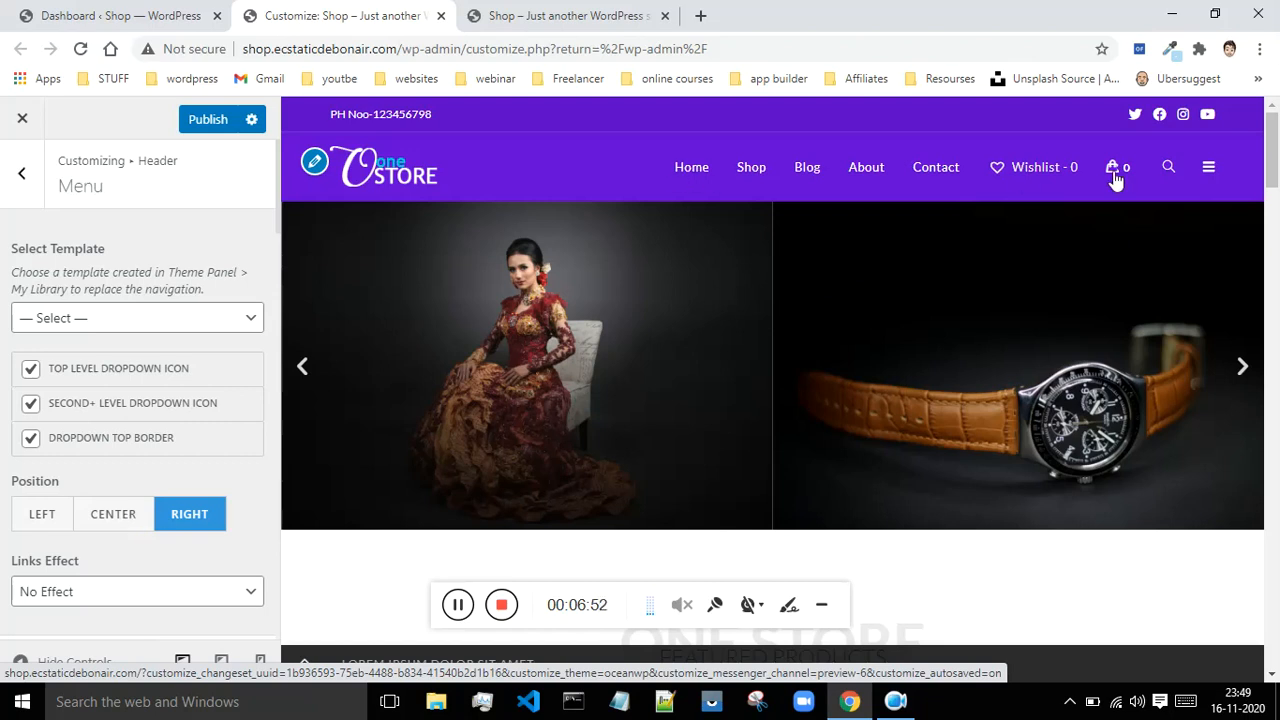
{"action": "left_click", "coordinate": [134, 510]}
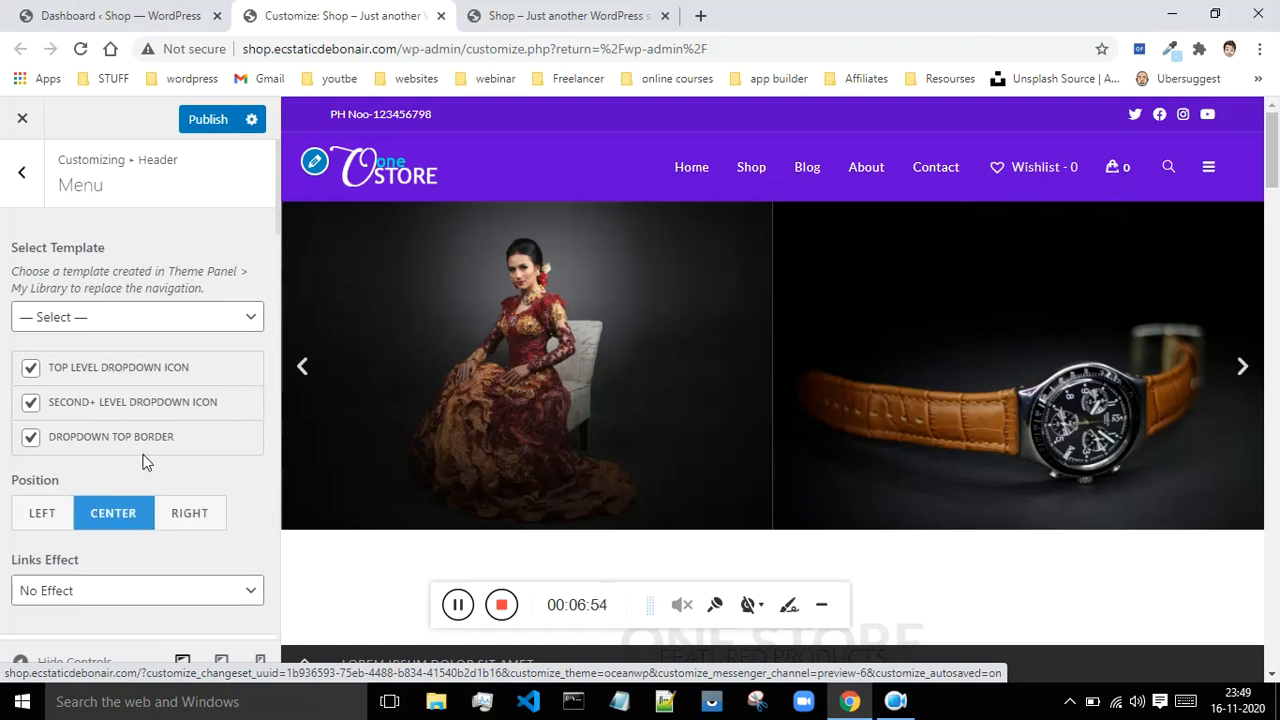
{"action": "scroll", "coordinate": [150, 455], "scroll_direction": "down", "scroll_amount": 5}
{"action": "scroll", "coordinate": [165, 450], "scroll_direction": "down", "scroll_amount": 2}
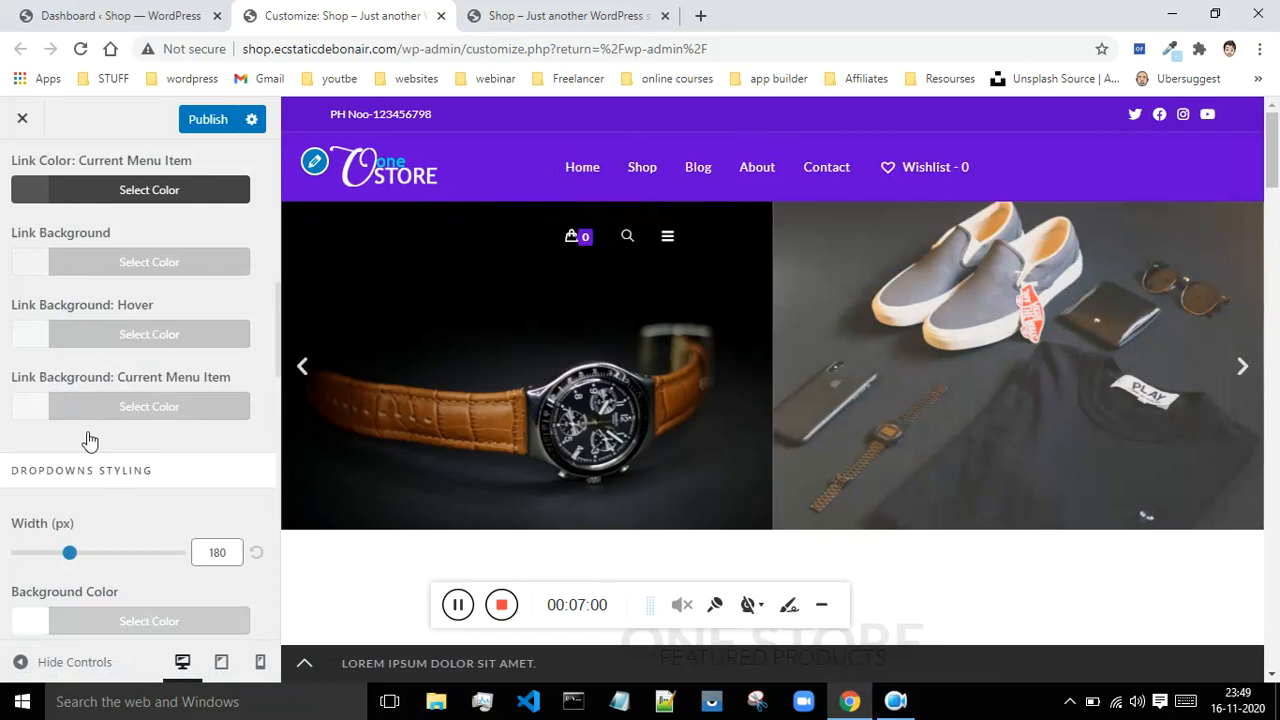
{"action": "scroll", "coordinate": [140, 450], "scroll_direction": "down", "scroll_amount": 5}
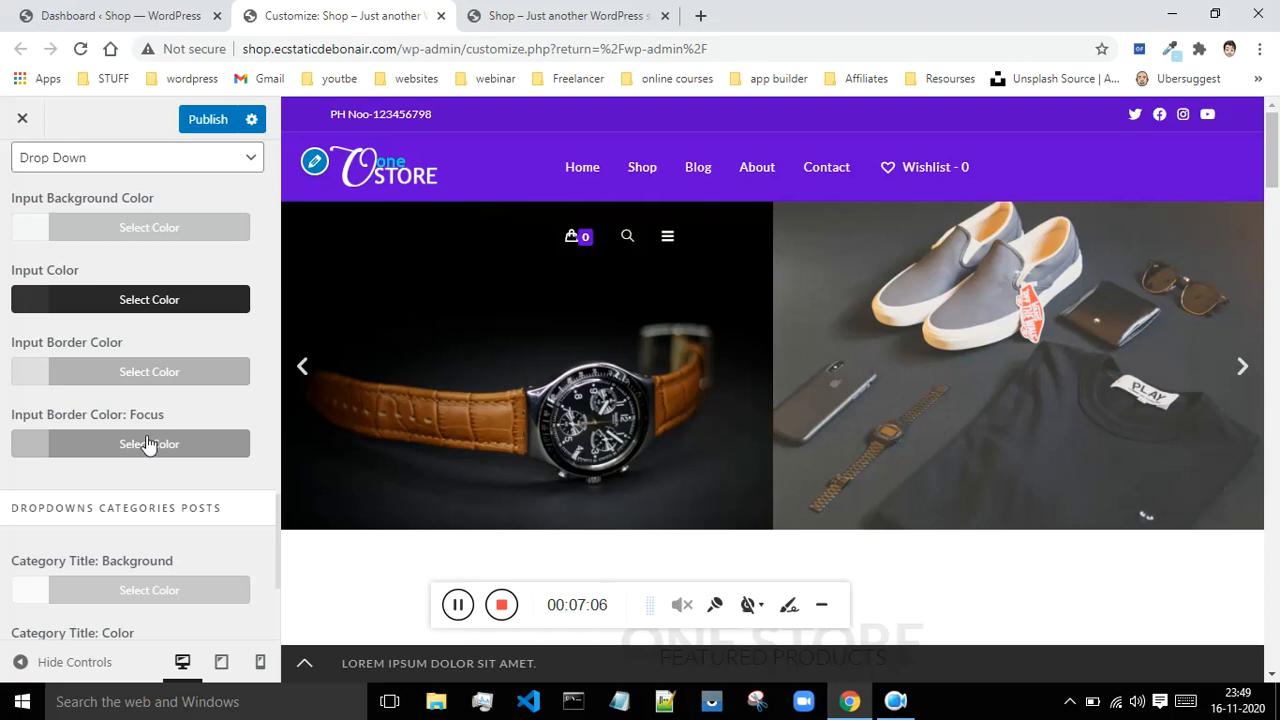
{"action": "scroll", "coordinate": [145, 443], "scroll_direction": "up", "scroll_amount": 10}
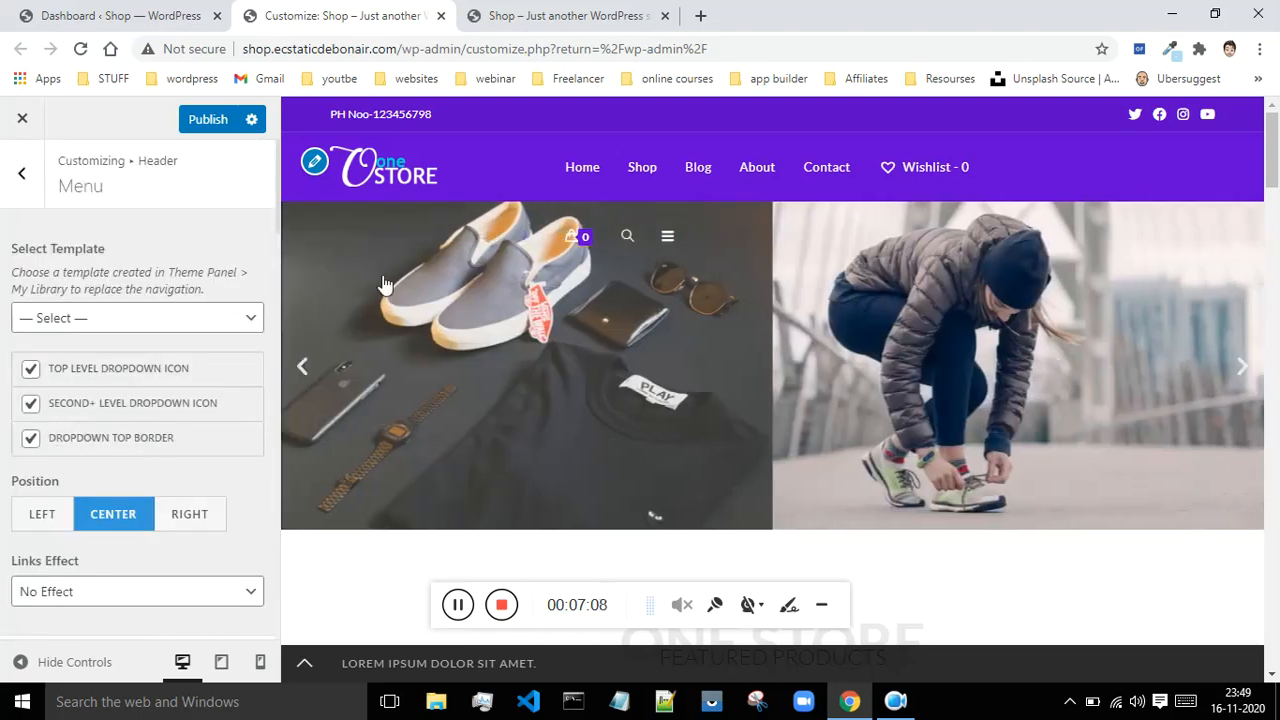
Step: Switch to the WordPress dashboard and open the Menus page under Appearance
{"action": "left_click", "coordinate": [74, 8]}
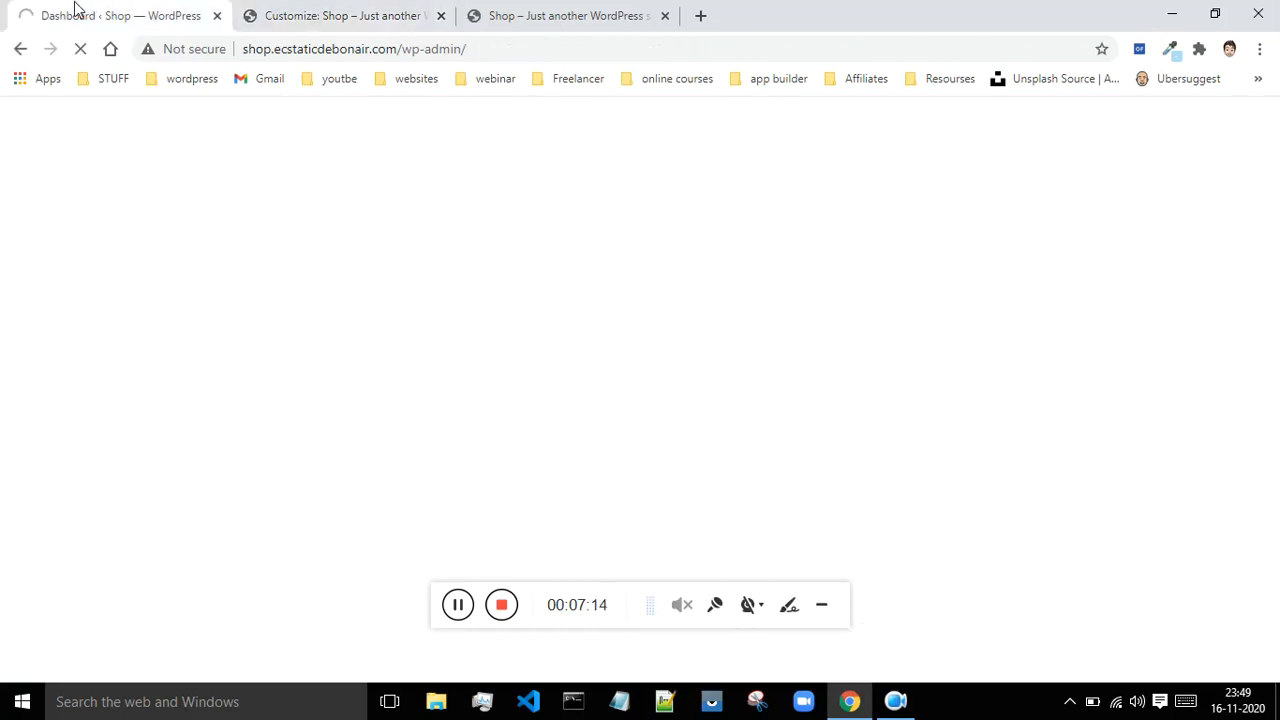
{"action": "left_click", "coordinate": [457, 608]}
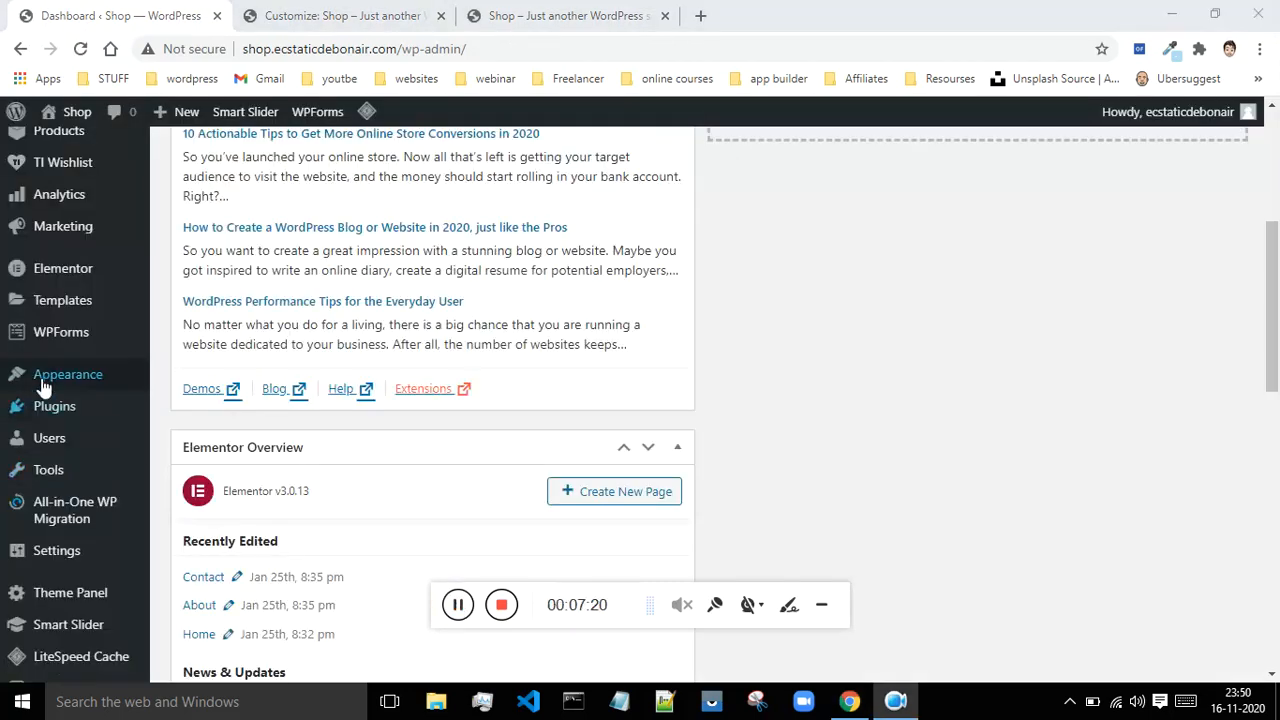
{"action": "mouse_move", "coordinate": [60, 381]}
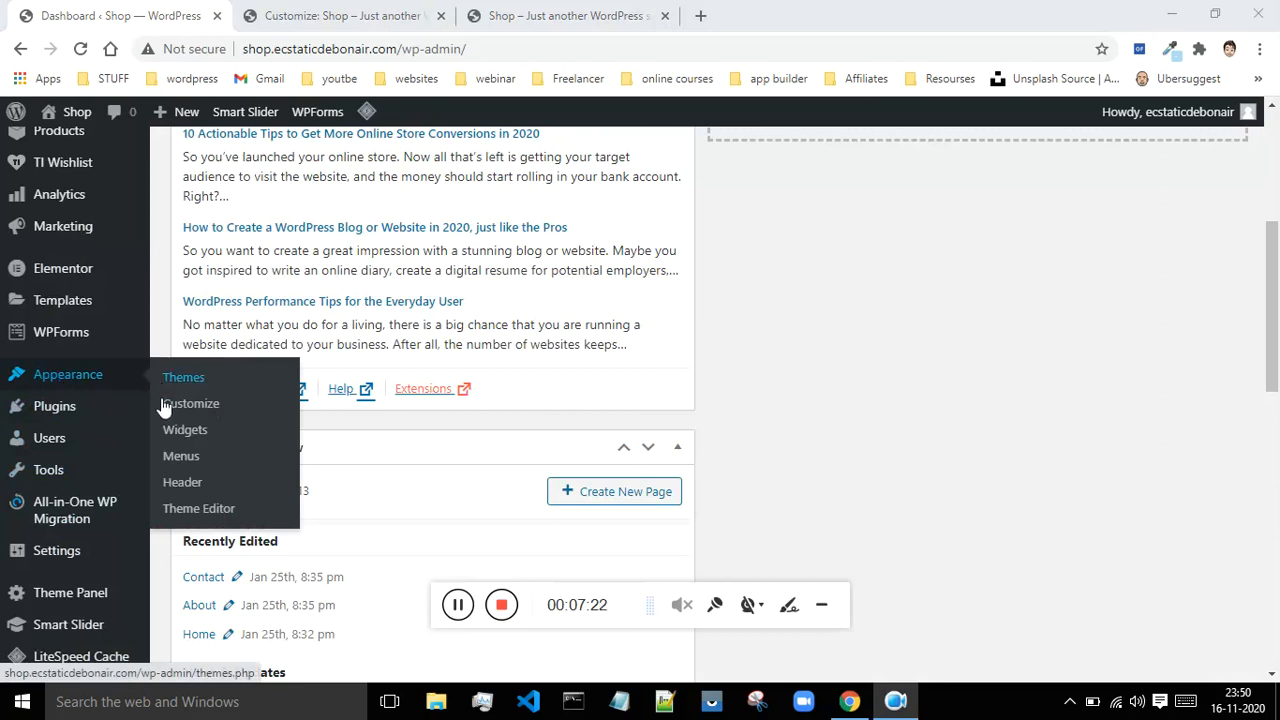
{"action": "left_click", "coordinate": [168, 457]}
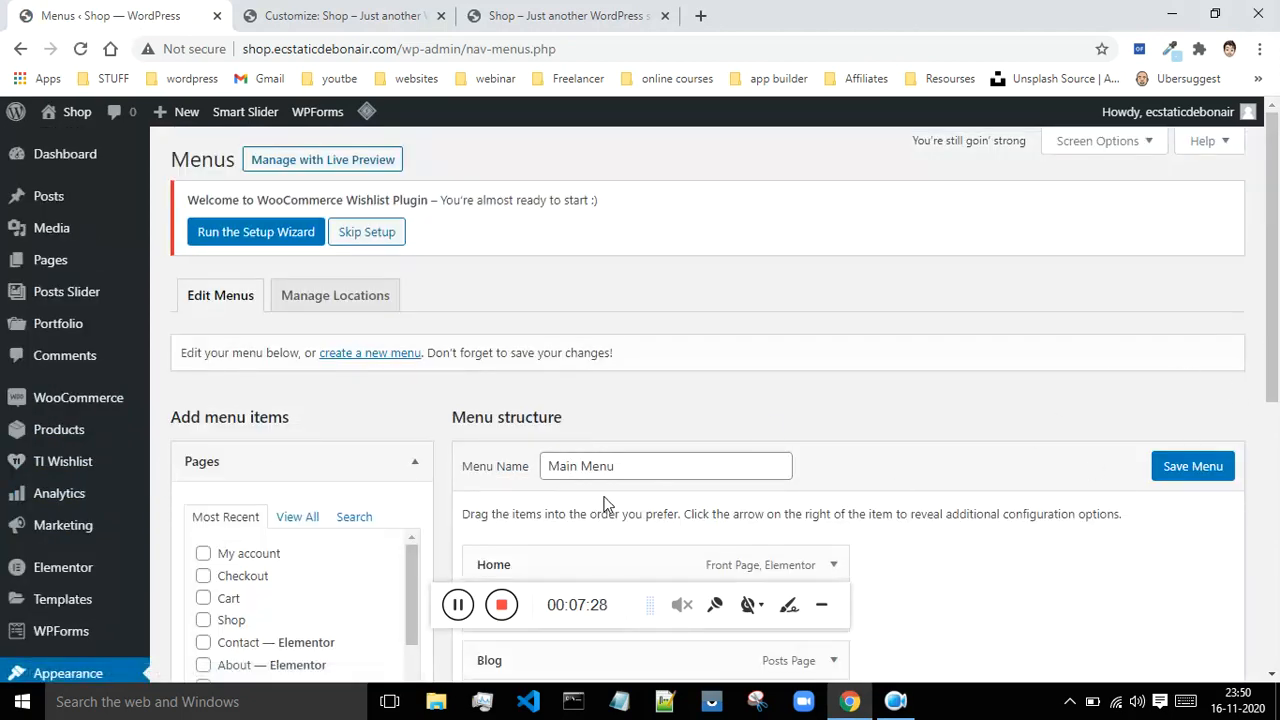
Step: Reload the live shop page and examine the links in its header menu
{"action": "left_click", "coordinate": [268, 12]}
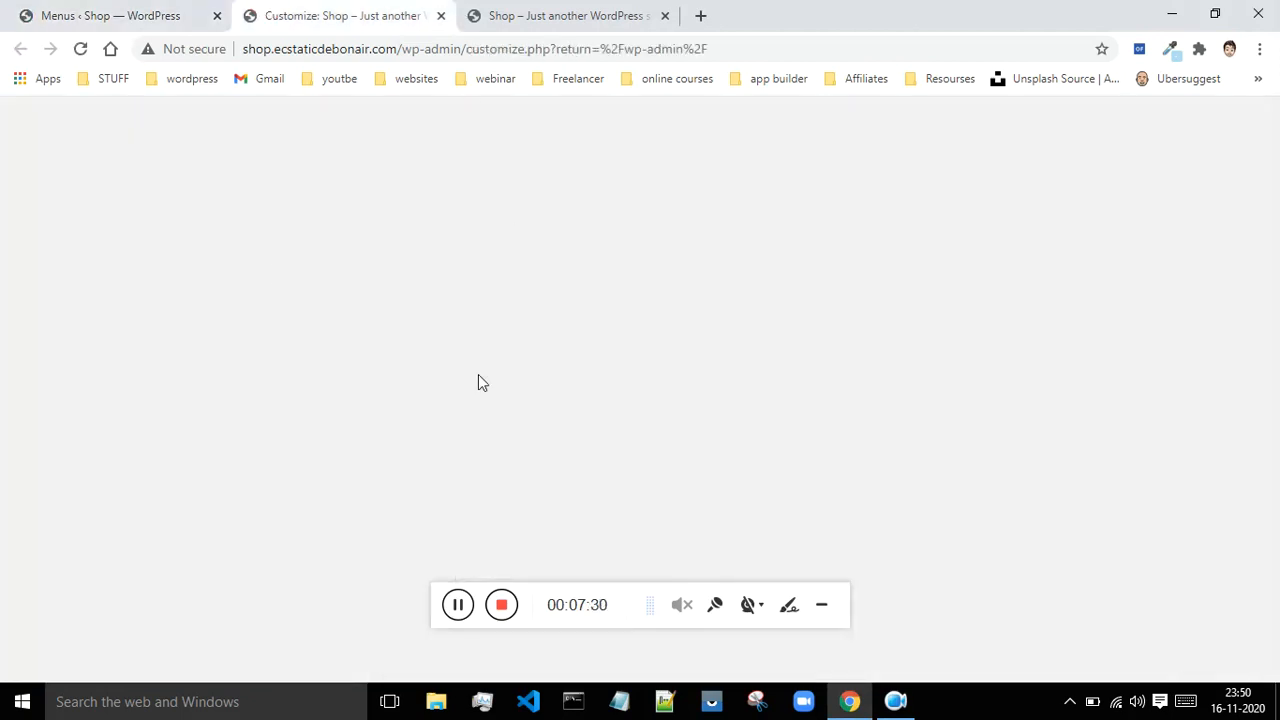
{"action": "left_click", "coordinate": [517, 12]}
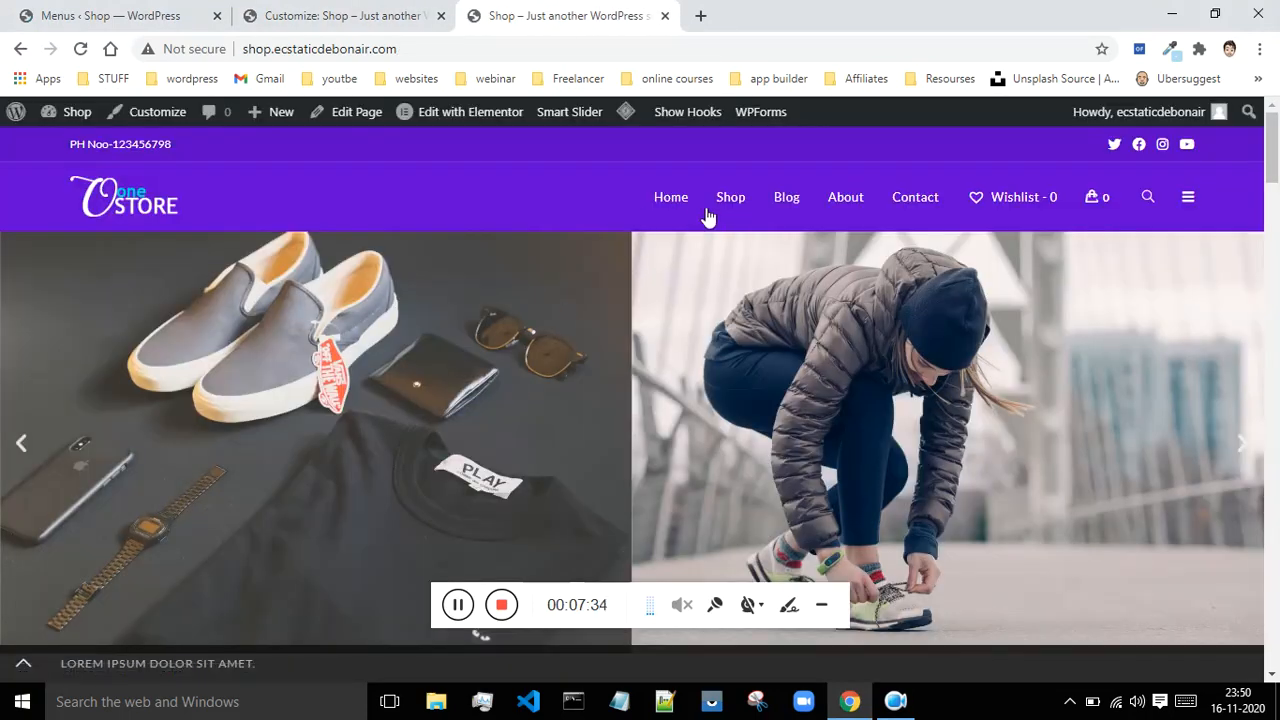
{"action": "left_click", "coordinate": [80, 49]}
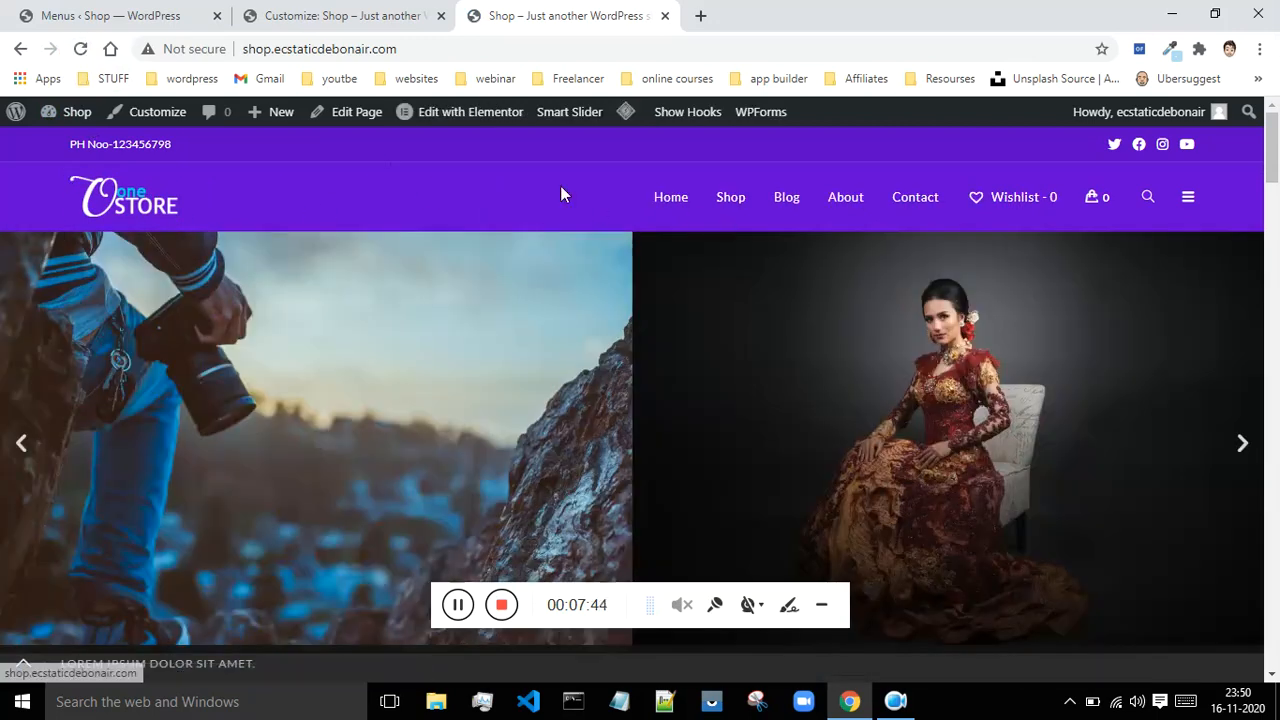
{"action": "mouse_move", "coordinate": [982, 228]}
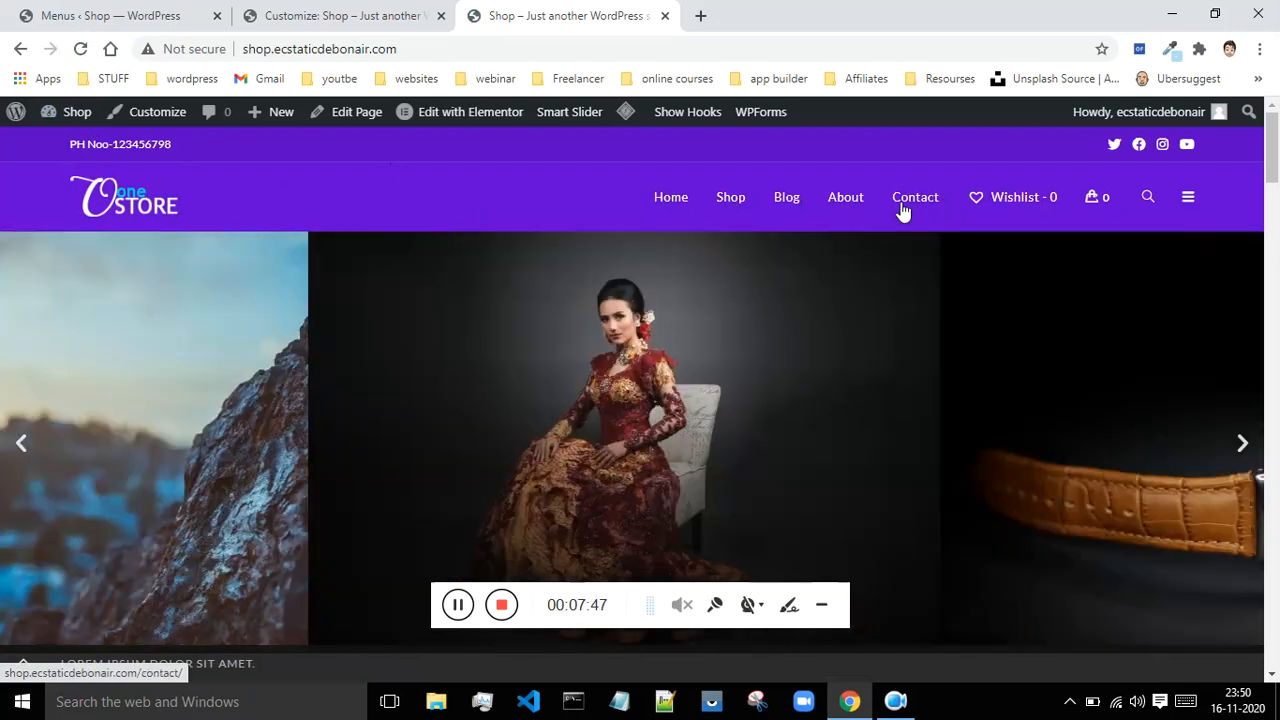
Step: Place the live shop page beside the Menus page and compare its header links with the Main Menu structure
{"action": "left_click", "coordinate": [56, 12]}
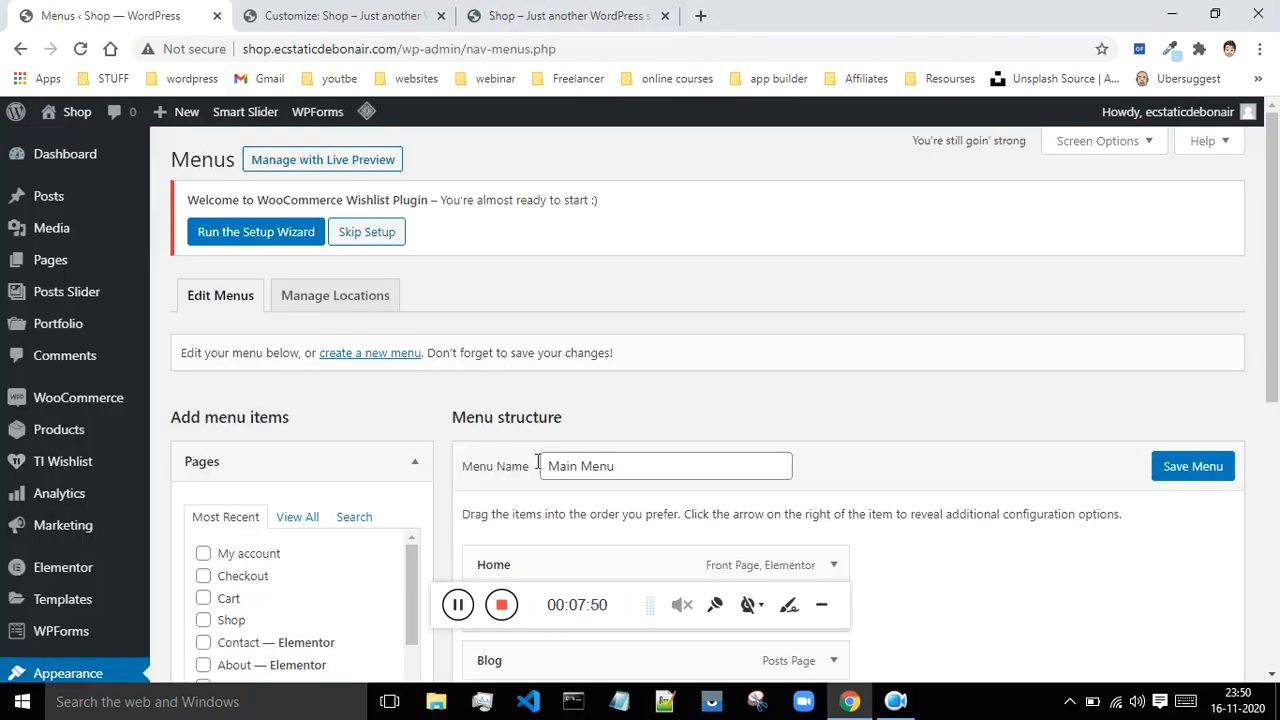
{"action": "left_click_drag", "start_coordinate": [1271, 269], "coordinate": [1274, 434]}
{"action": "left_click_drag", "start_coordinate": [520, 15], "coordinate": [352, 12]}
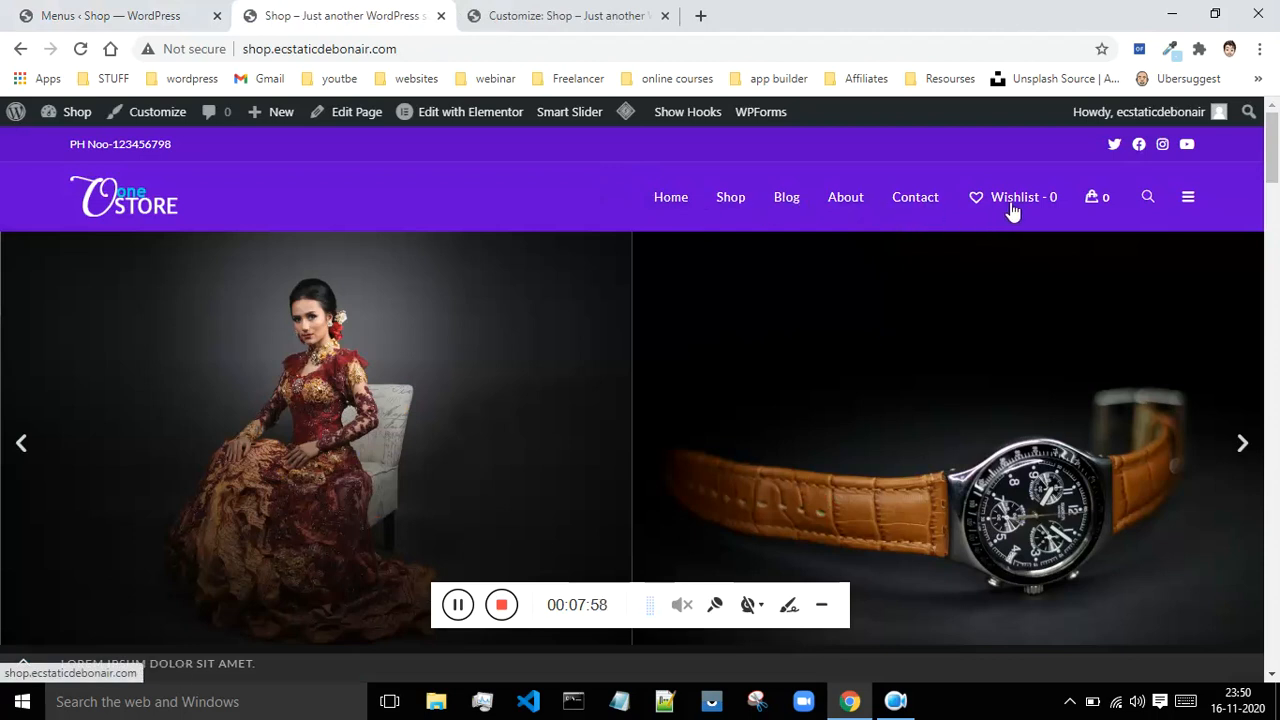
{"action": "left_click", "coordinate": [100, 15]}
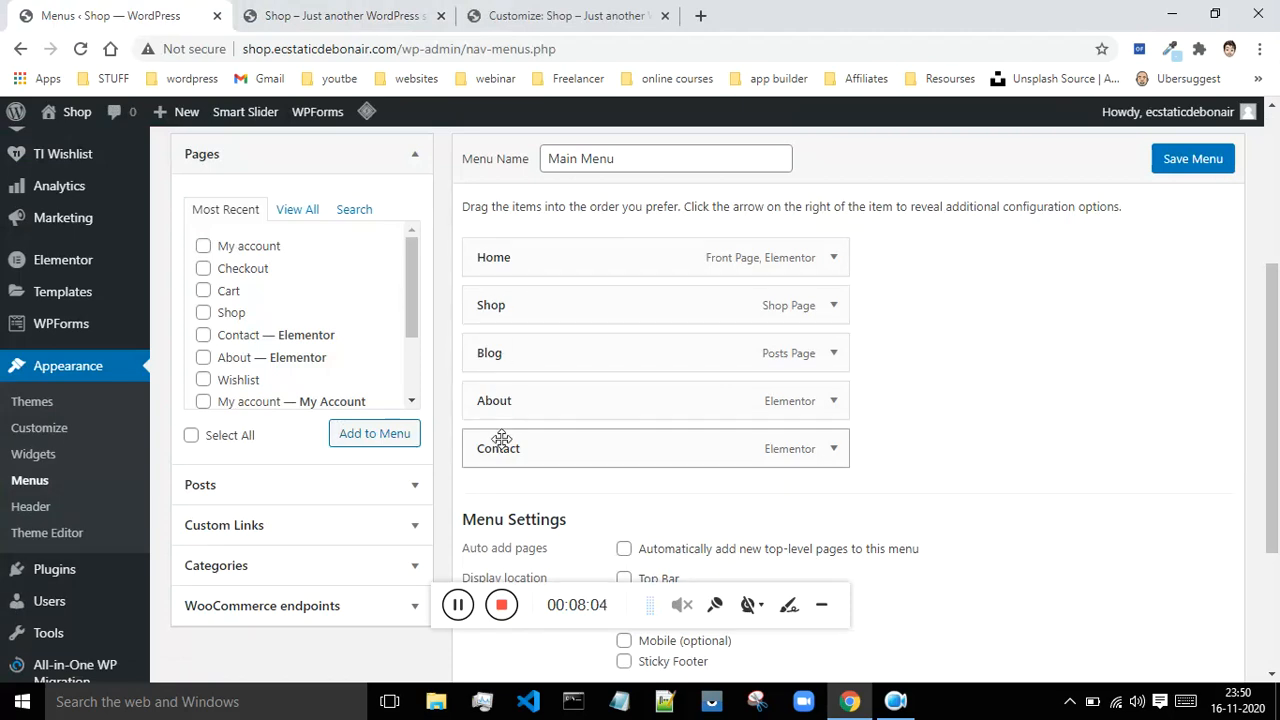
Step: Compare the header menu's alignment in the Customizer preview with the one on the live shop page
{"action": "left_click", "coordinate": [501, 10]}
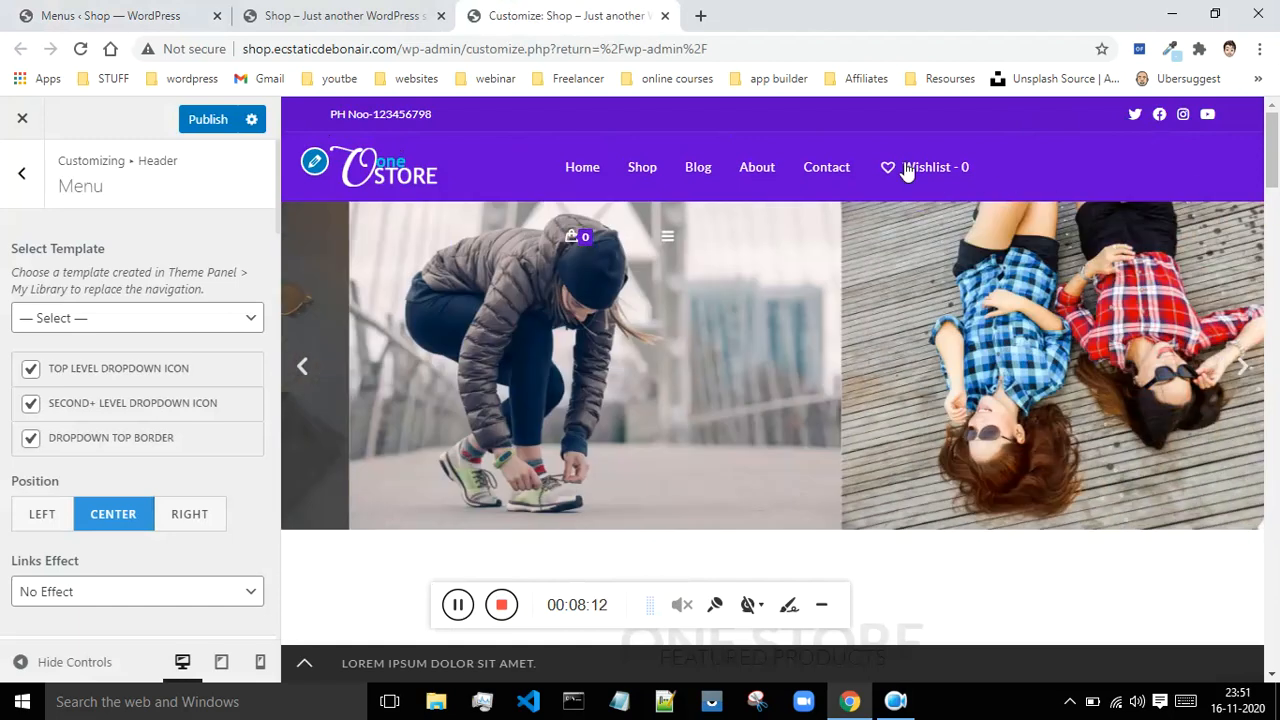
{"action": "left_click", "coordinate": [357, 12]}
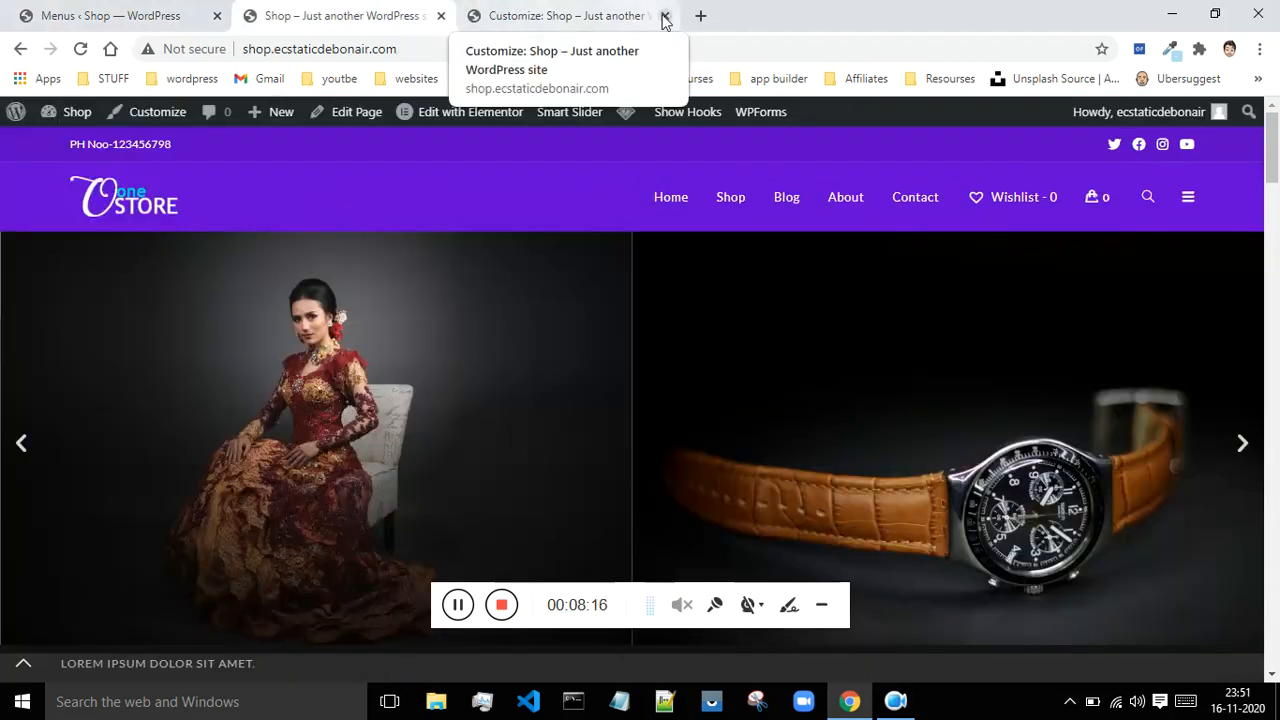
{"action": "left_click", "coordinate": [595, 14]}
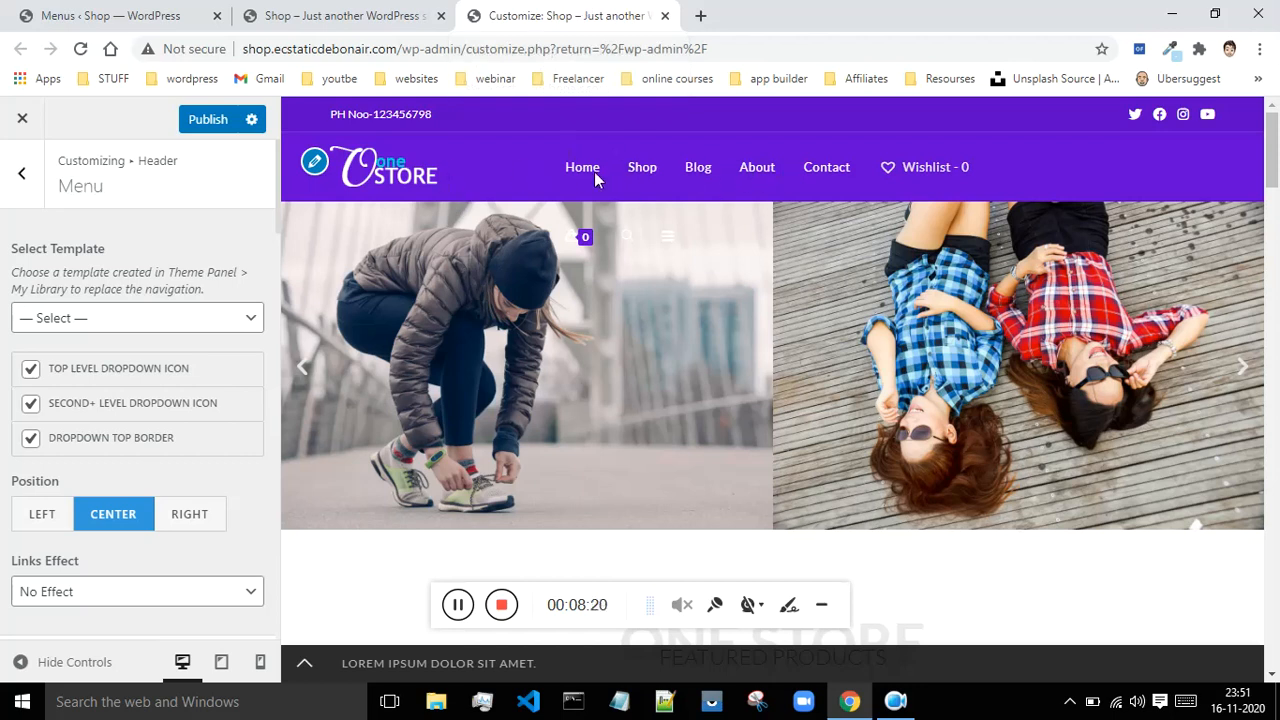
{"action": "left_click", "coordinate": [347, 14]}
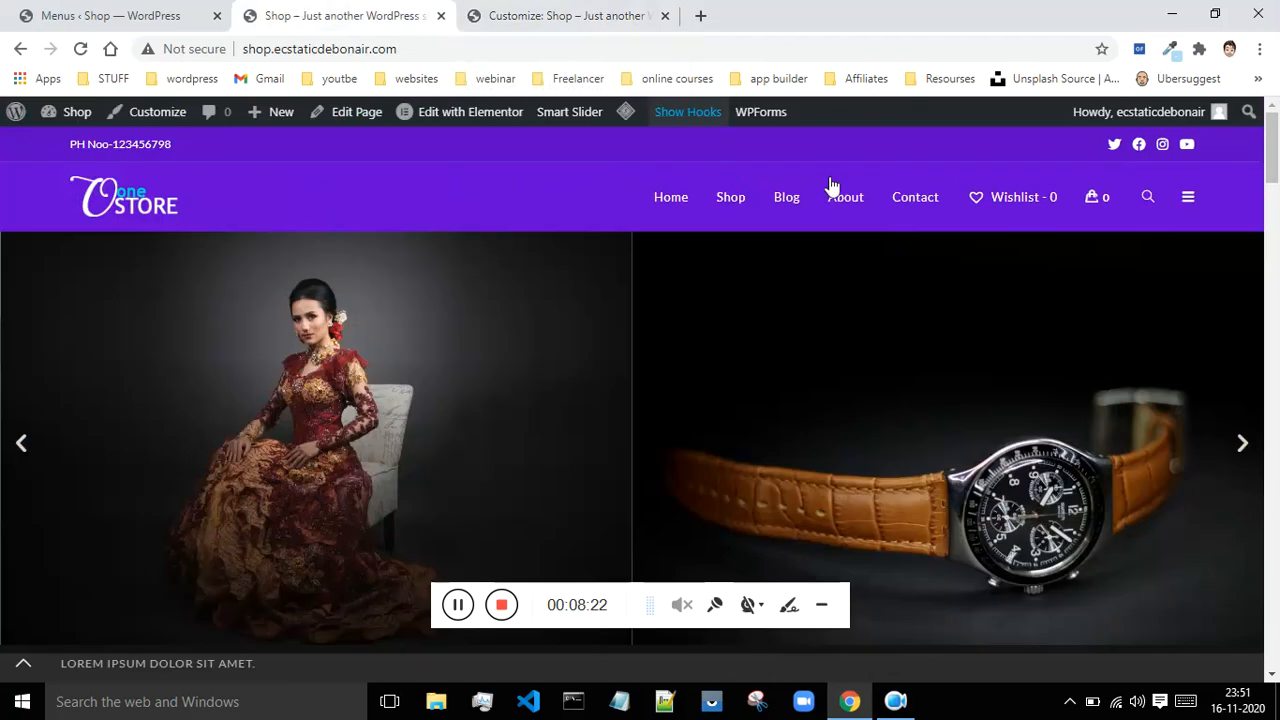
{"action": "left_click", "coordinate": [540, 15]}
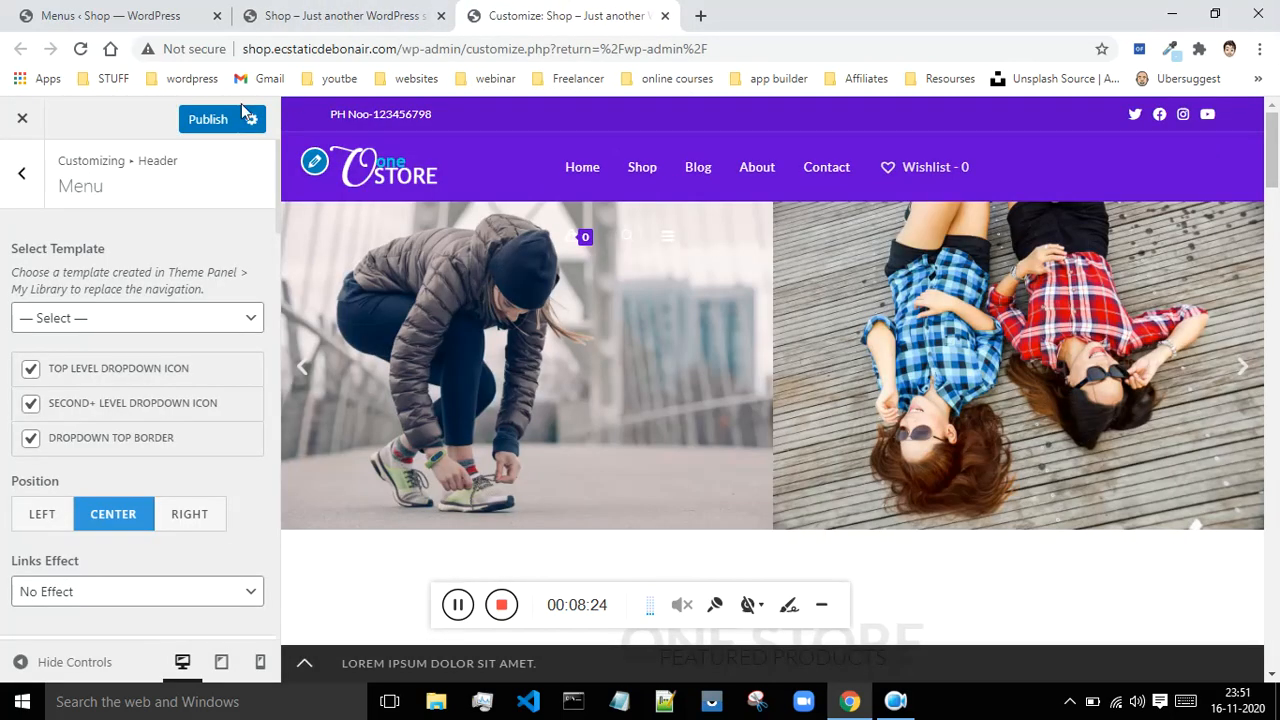
Step: Close the Customizer without publishing and return to the Menus page
{"action": "left_click", "coordinate": [665, 16]}
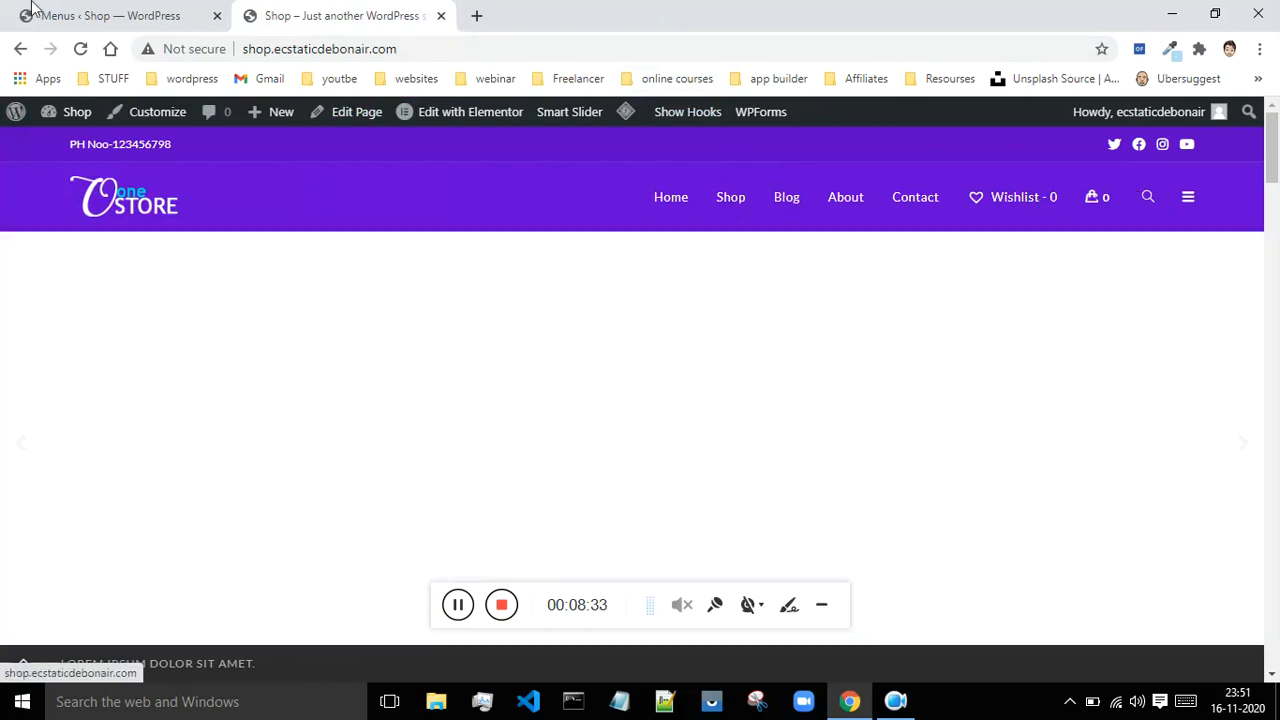
{"action": "left_click", "coordinate": [60, 16]}
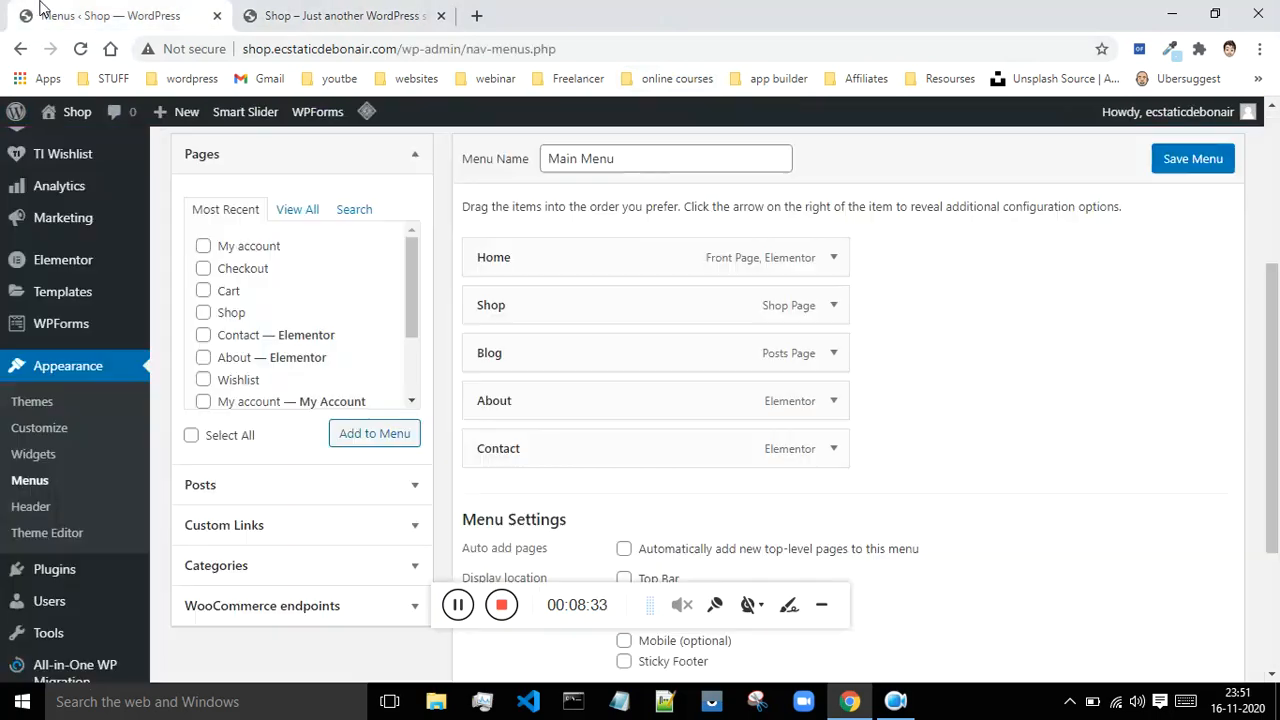
Step: Add the My account page to the Main Menu and save the menu
{"action": "left_click", "coordinate": [203, 247]}
{"action": "left_click", "coordinate": [366, 446]}
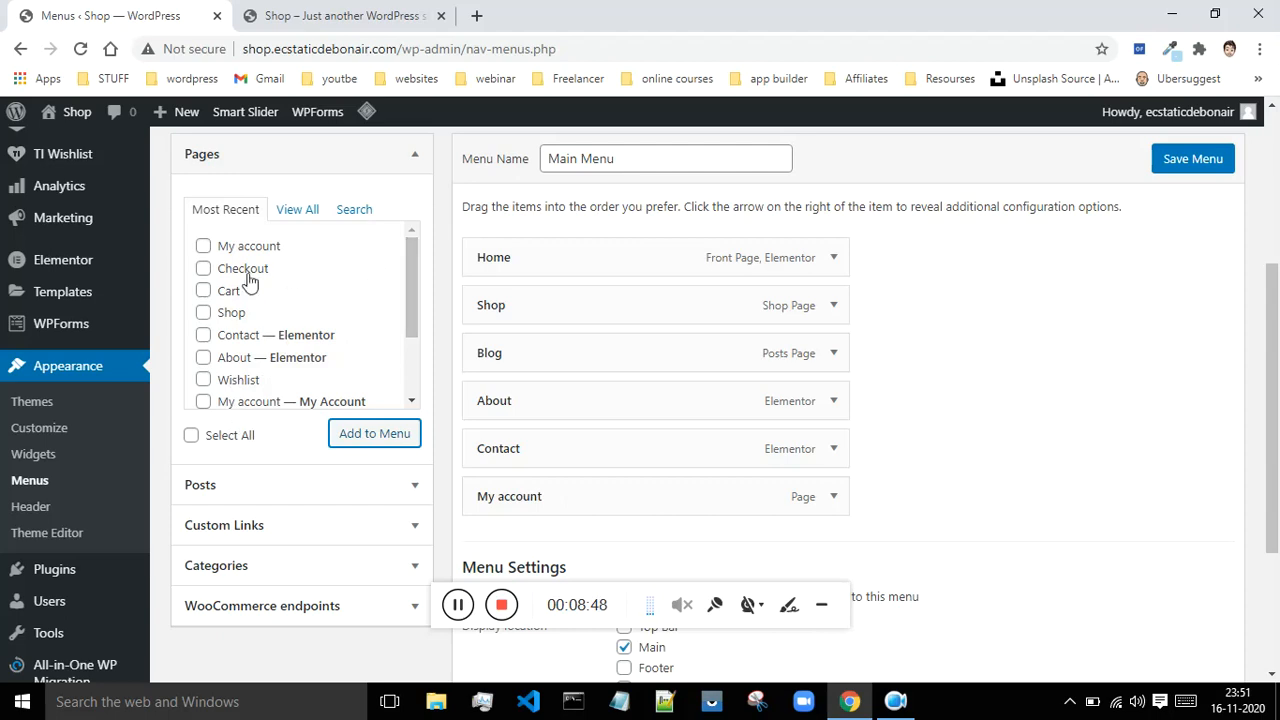
{"action": "mouse_move", "coordinate": [409, 293]}
{"action": "left_mouse_down"}
{"action": "mouse_move", "coordinate": [405, 359]}
{"action": "mouse_move", "coordinate": [405, 289]}
{"action": "left_mouse_up"}
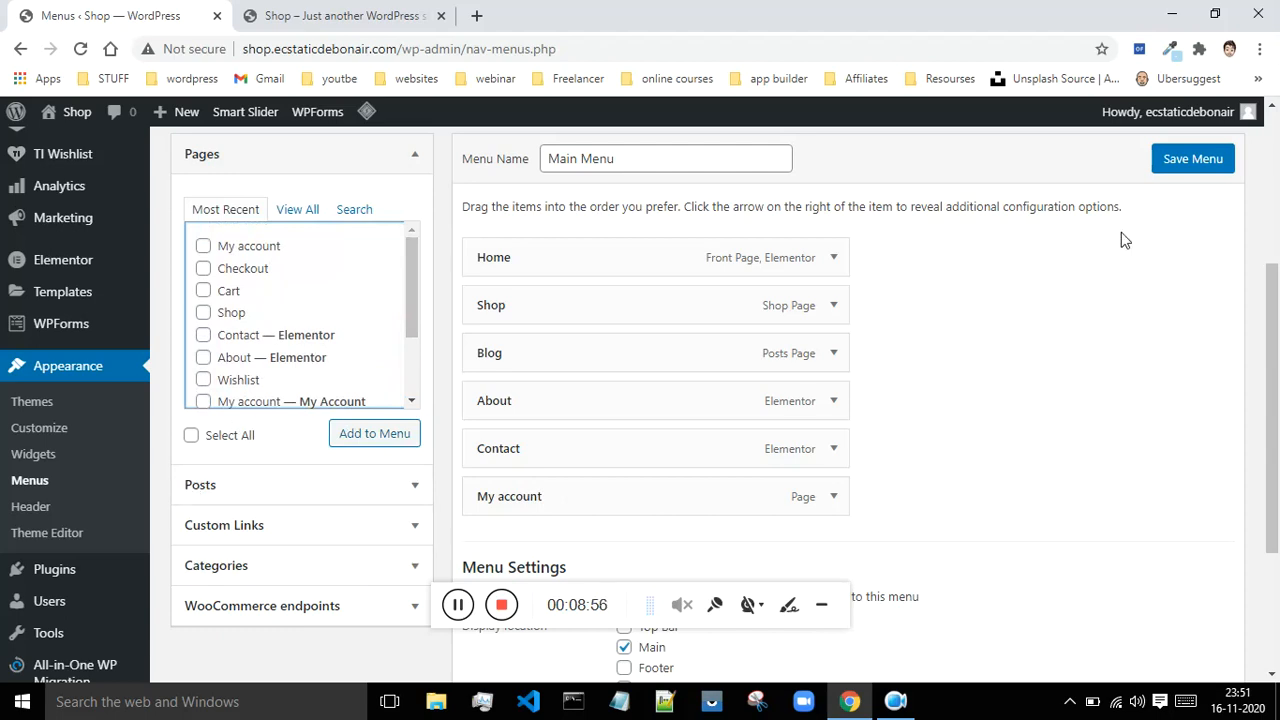
{"action": "left_click", "coordinate": [1173, 164]}
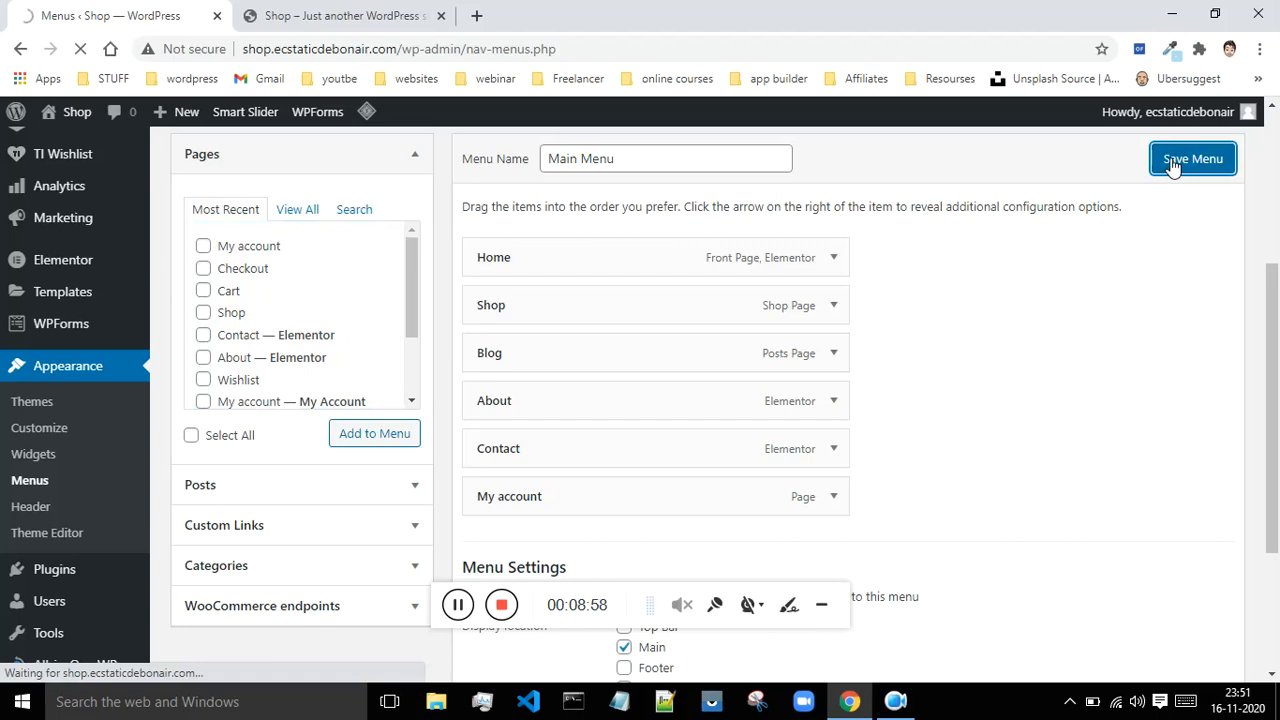
Step: Reload the live shop page, check its header for the My account link, and return to the Menus page
{"action": "left_click", "coordinate": [345, 14]}
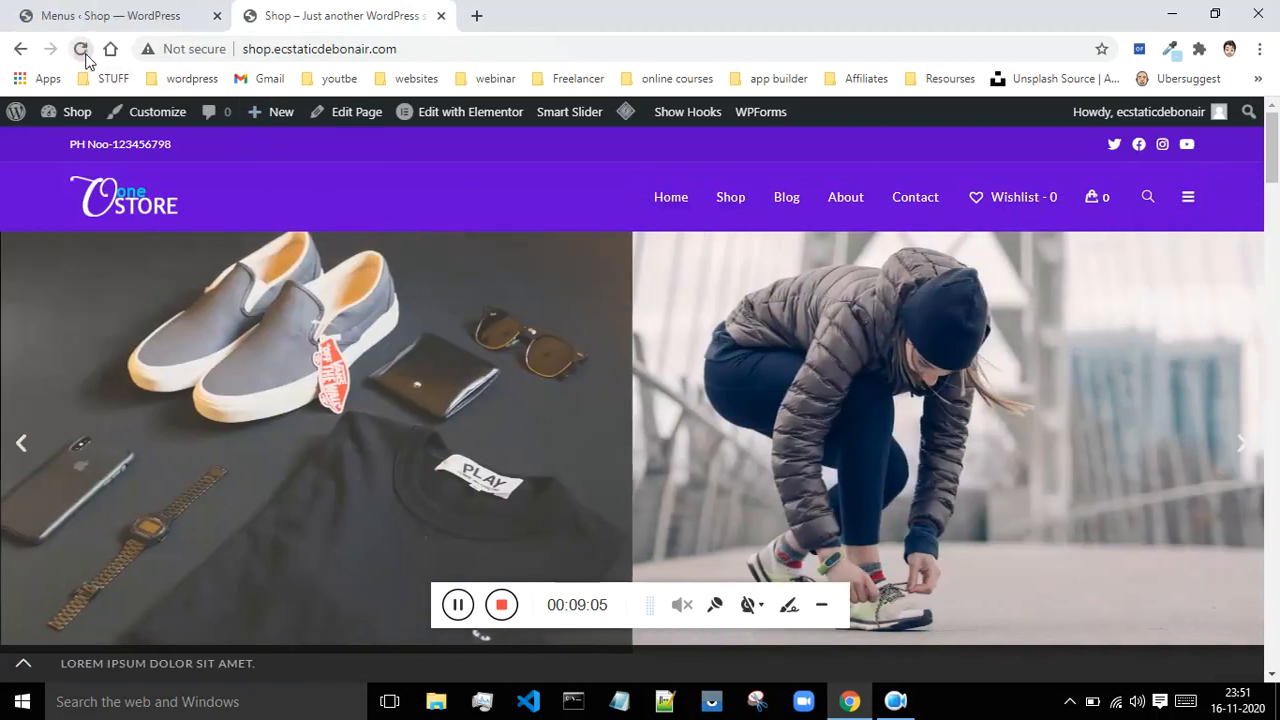
{"action": "left_click", "coordinate": [80, 48]}
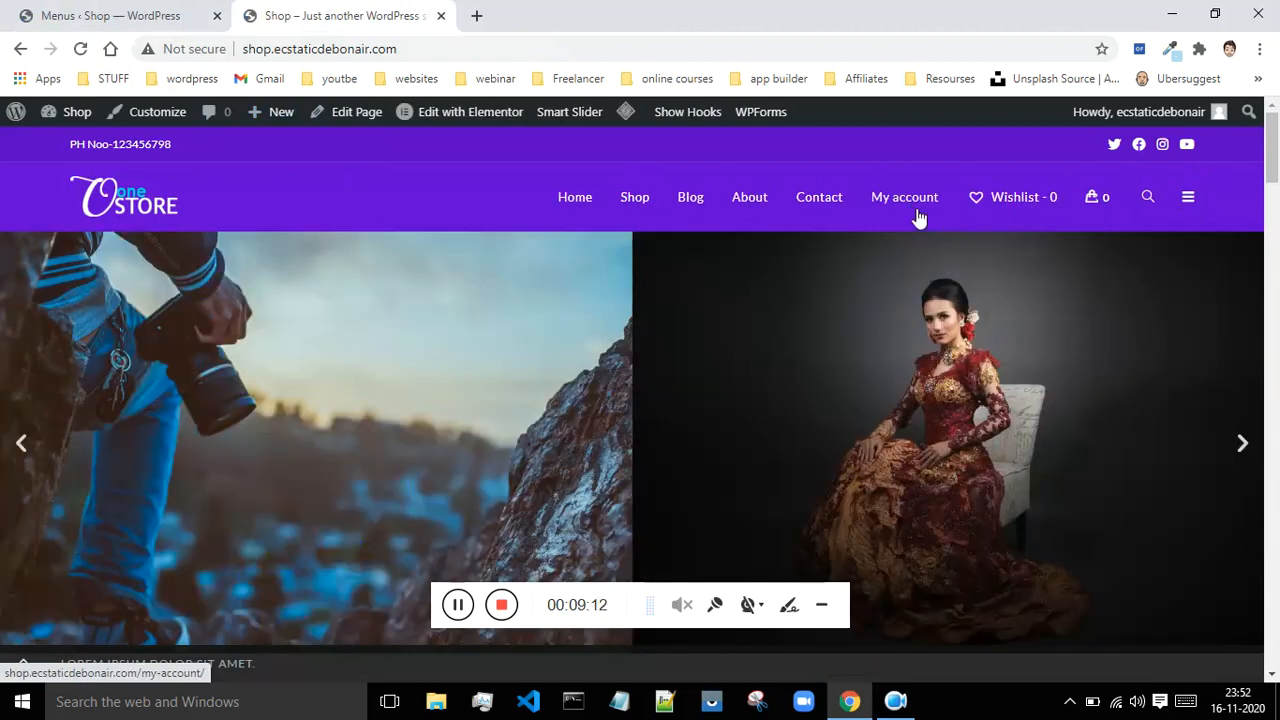
{"action": "left_click", "coordinate": [132, 14]}
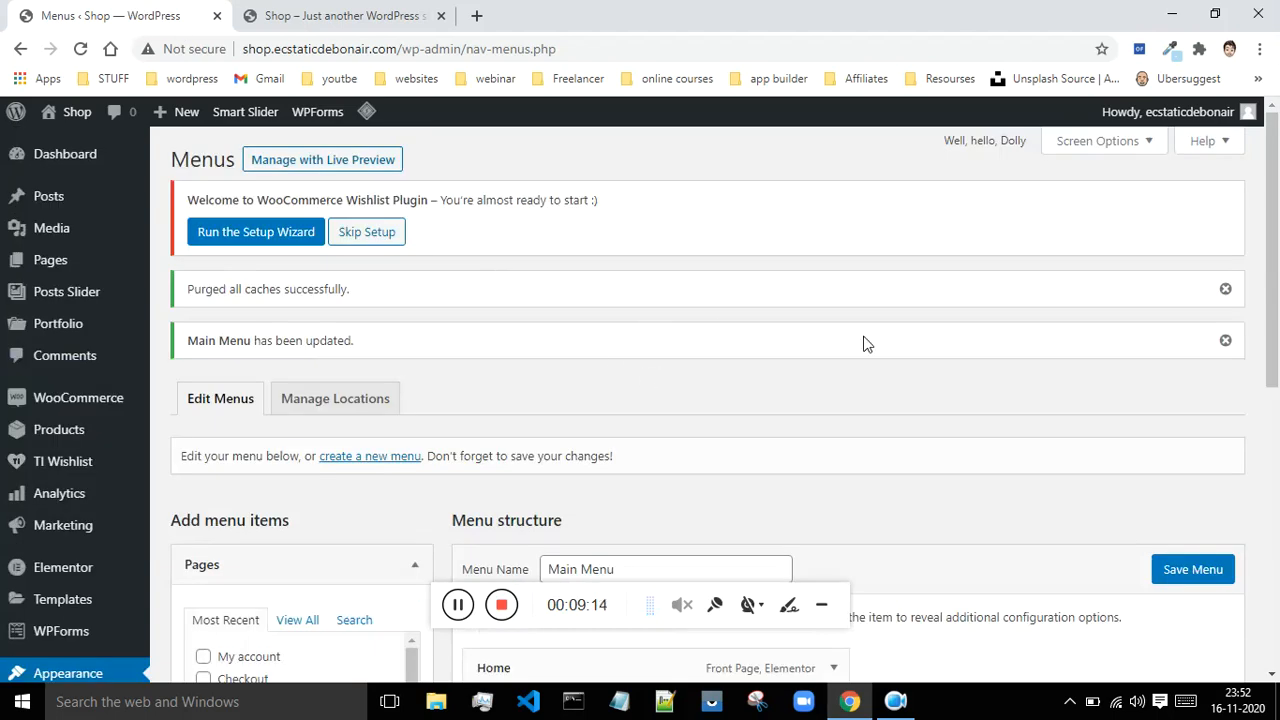
Step: Examine the Main Menu's items, the pages available to add and the display locations, and compare them with the live shop header
{"action": "scroll", "coordinate": [852, 346], "scroll_direction": "down", "scroll_amount": 5}
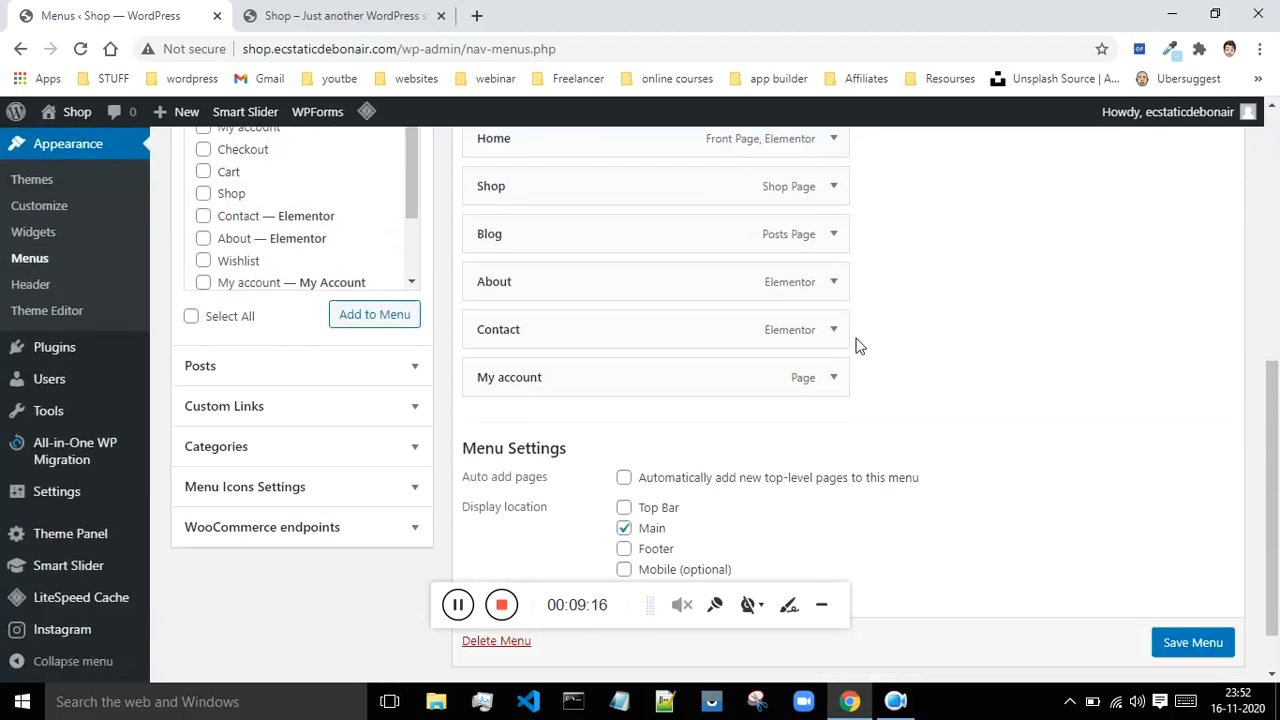
{"action": "scroll", "coordinate": [855, 346], "scroll_direction": "down", "scroll_amount": 1}
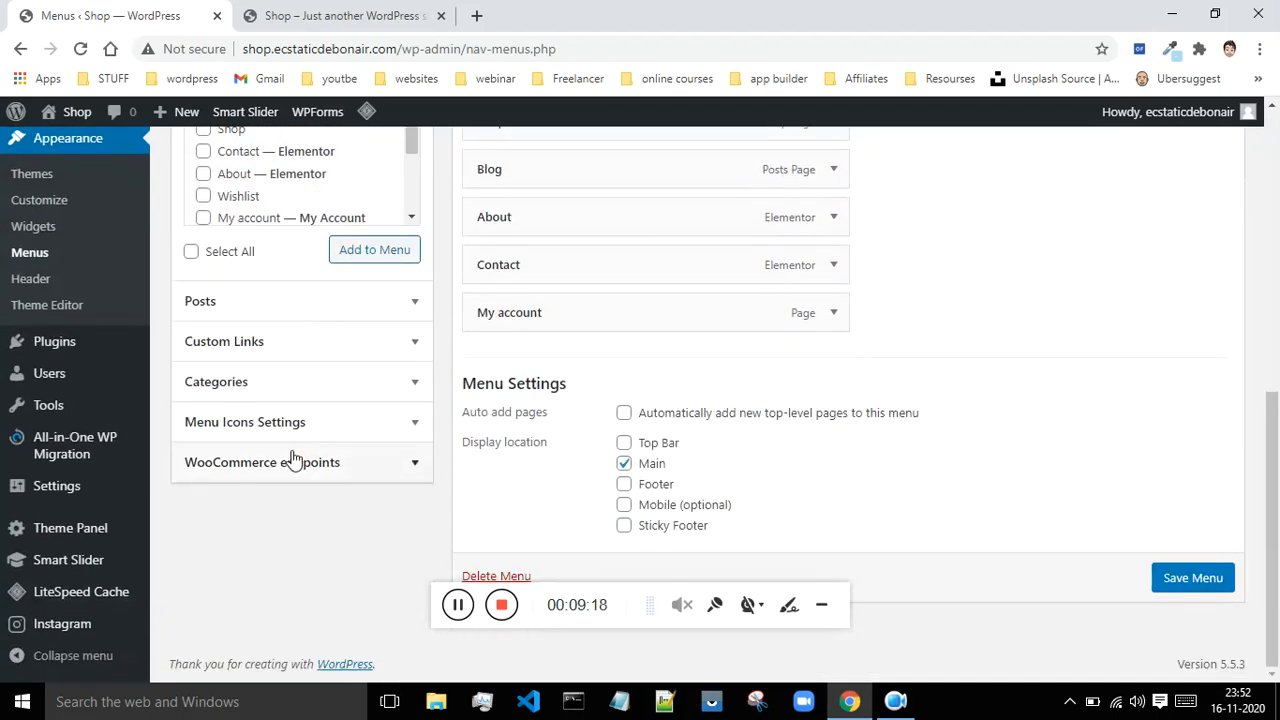
{"action": "scroll", "coordinate": [322, 340], "scroll_direction": "up", "scroll_amount": 3}
{"action": "scroll", "coordinate": [318, 339], "scroll_direction": "up", "scroll_amount": 1}
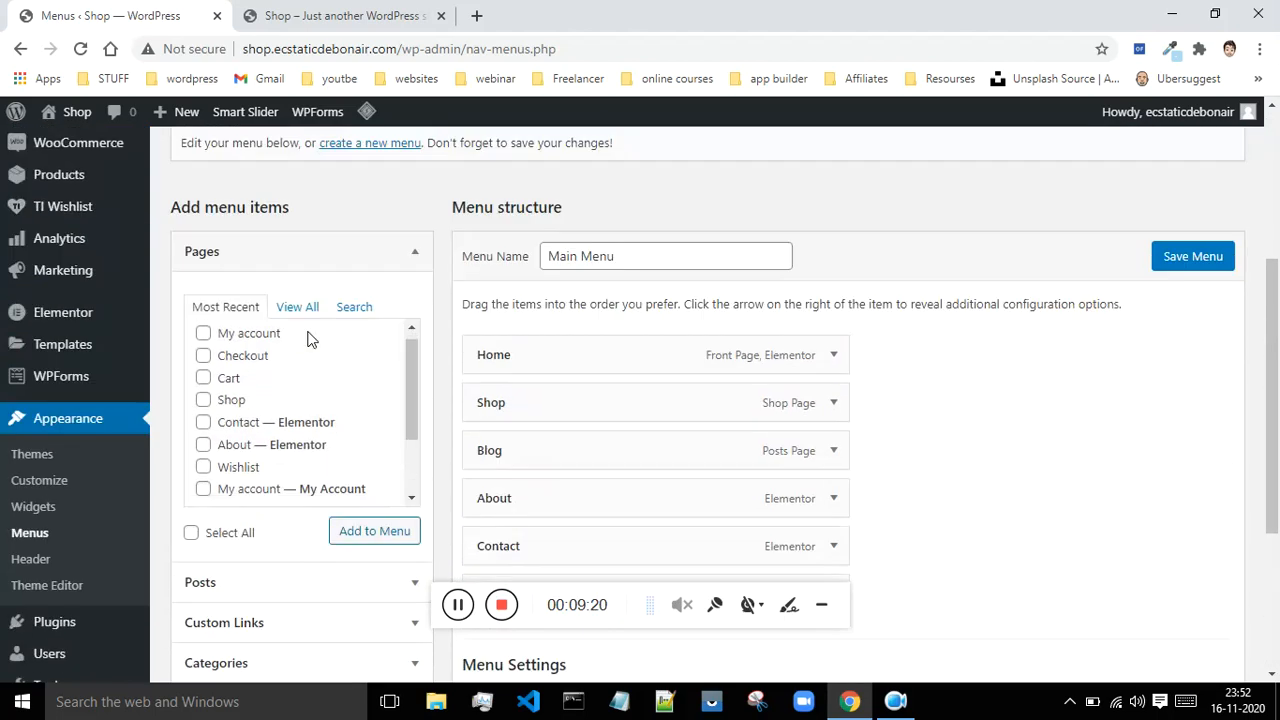
{"action": "scroll", "coordinate": [309, 337], "scroll_direction": "down", "scroll_amount": 2}
{"action": "left_click", "coordinate": [276, 9]}
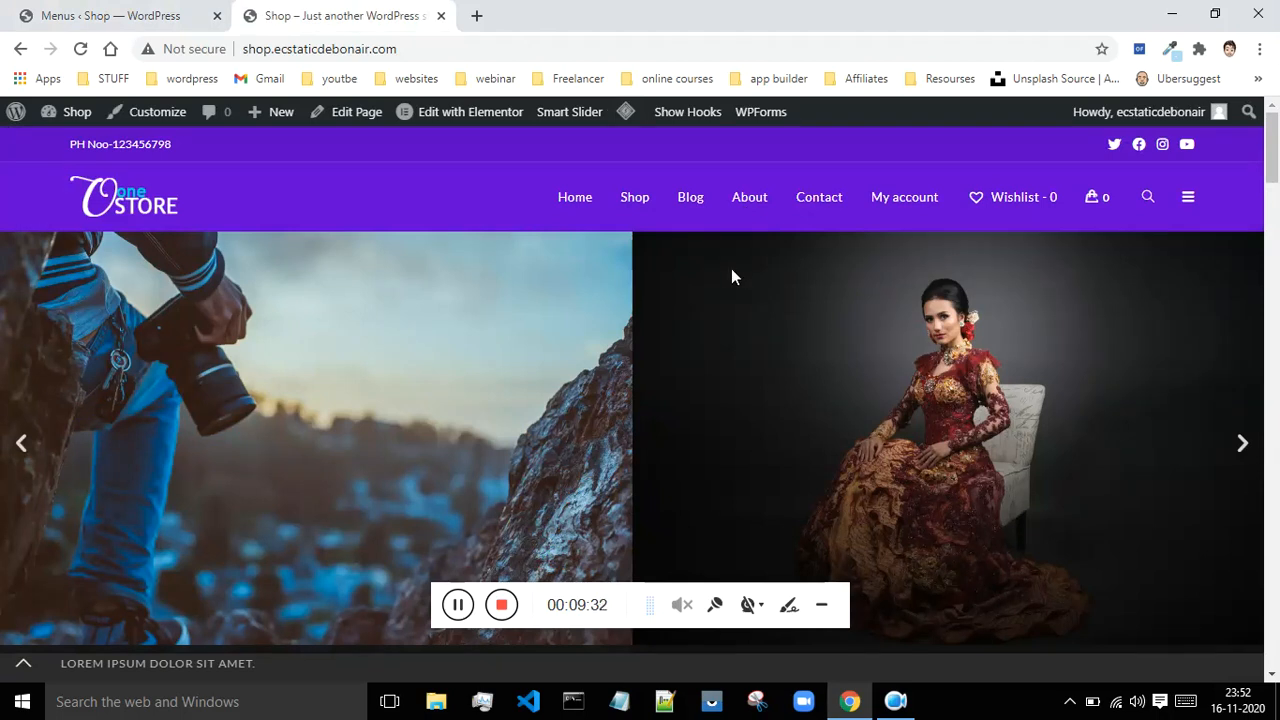
{"action": "left_click", "coordinate": [138, 14]}
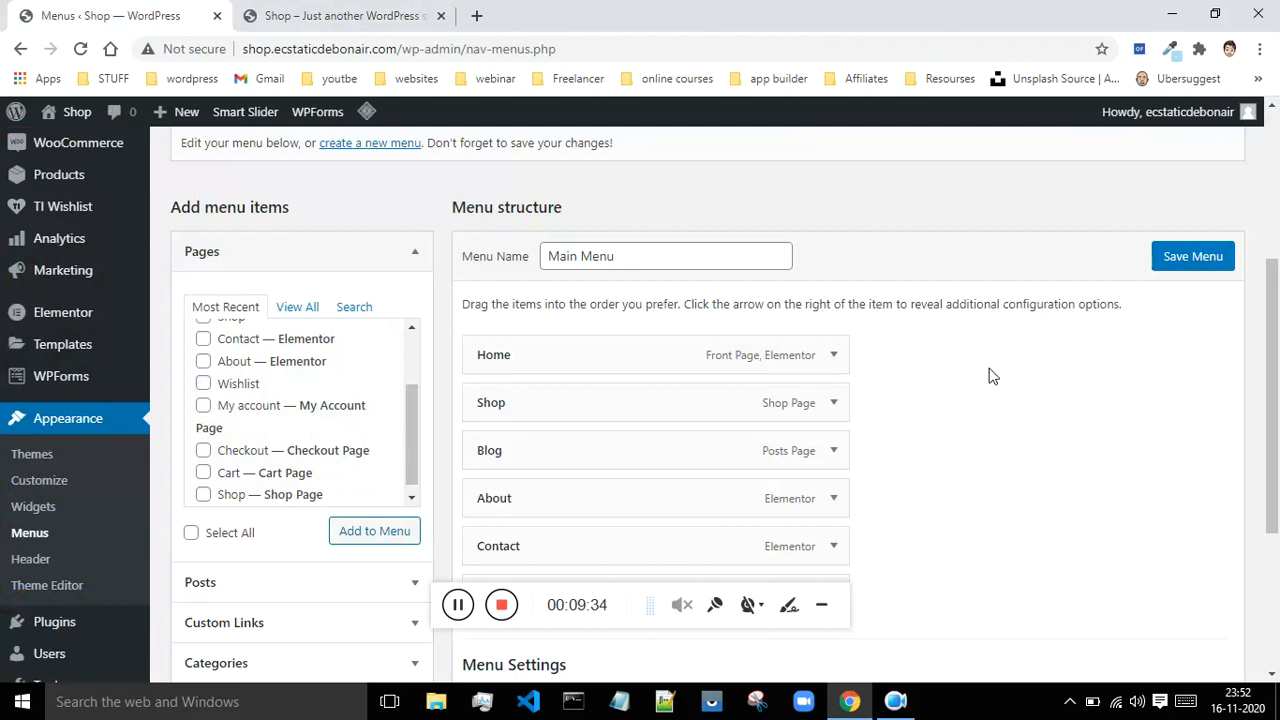
{"action": "scroll", "coordinate": [1017, 363], "scroll_direction": "down", "scroll_amount": 3}
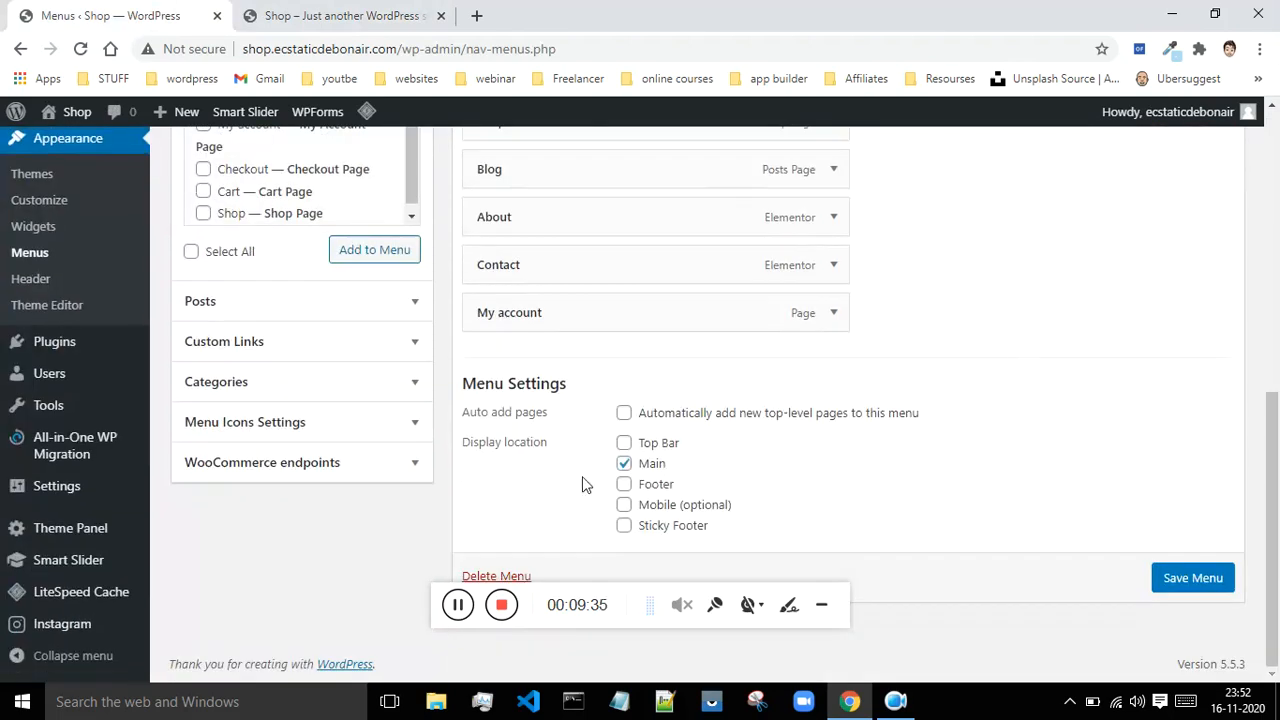
Step: Add the Casual, Traditional, Miscellaneous, Sporty and Trendy categories to the Main Menu
{"action": "left_click", "coordinate": [228, 385]}
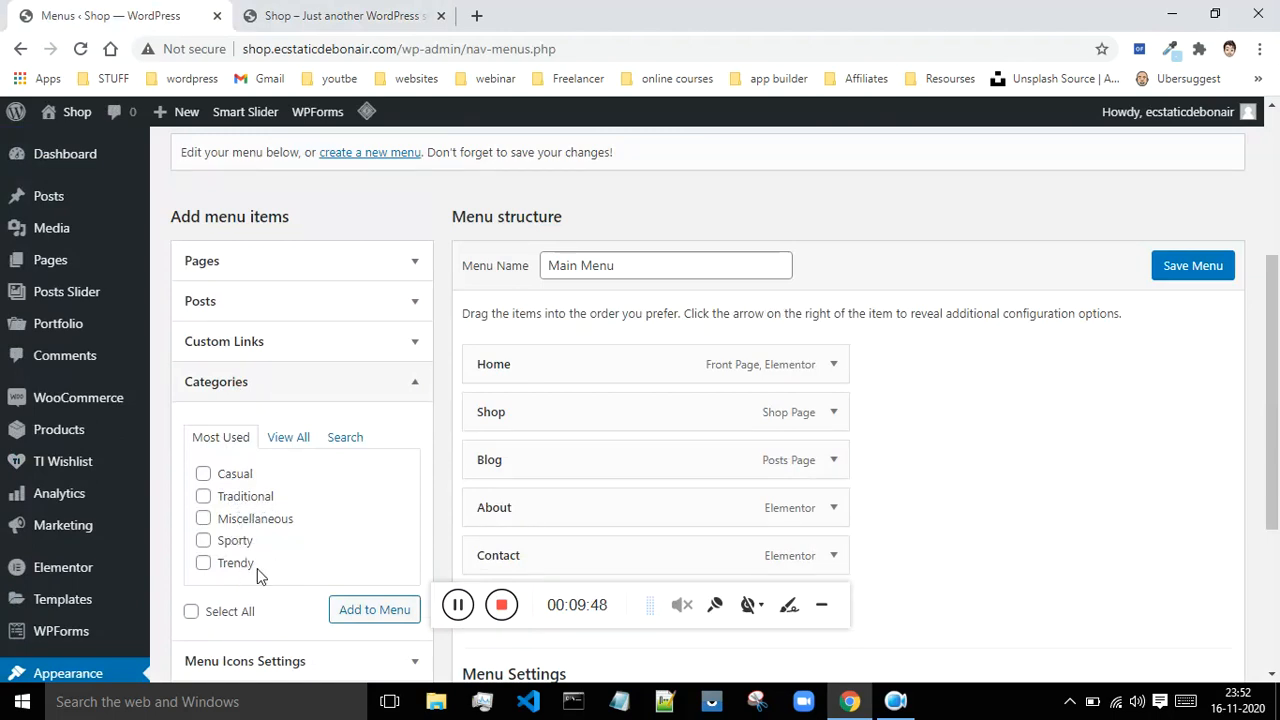
{"action": "left_click", "coordinate": [203, 476]}
{"action": "left_click", "coordinate": [203, 497]}
{"action": "left_click", "coordinate": [203, 518]}
{"action": "left_click", "coordinate": [203, 543]}
{"action": "left_click", "coordinate": [203, 563]}
{"action": "left_click", "coordinate": [343, 609]}
{"action": "scroll", "coordinate": [1030, 502], "scroll_direction": "down", "scroll_amount": 1}
{"action": "scroll", "coordinate": [1030, 502], "scroll_direction": "down", "scroll_amount": 2}
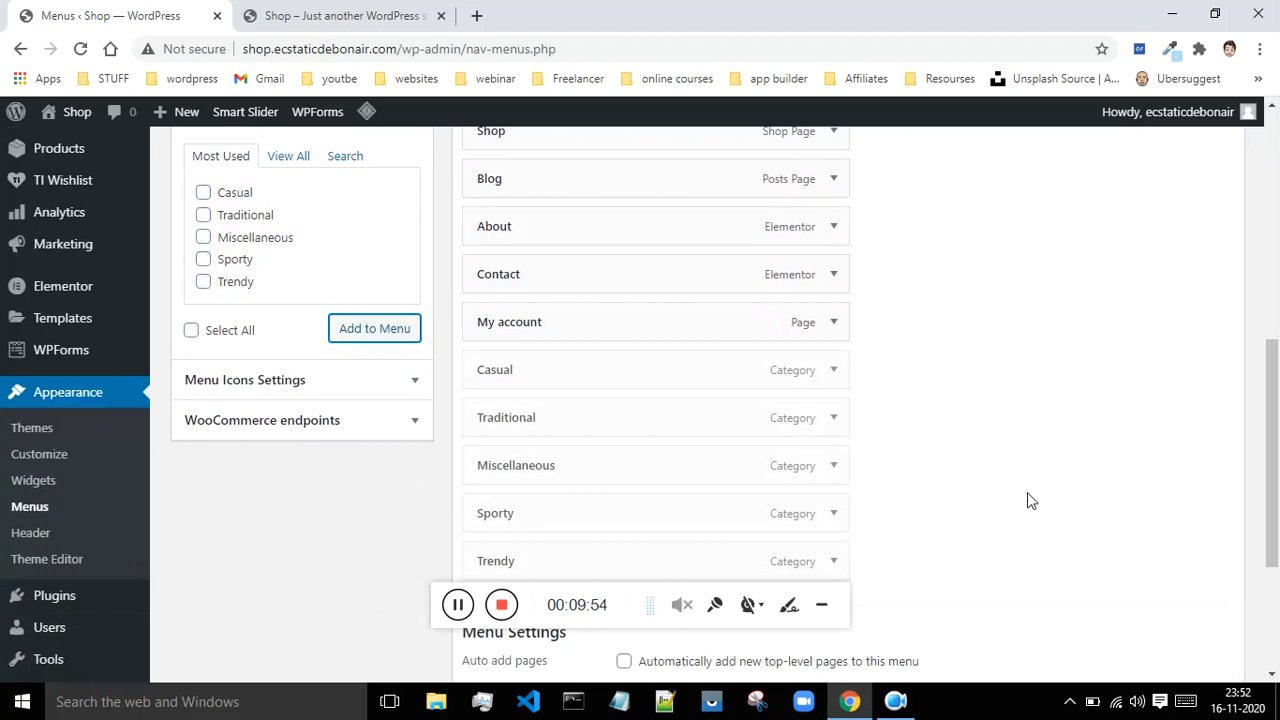
{"action": "scroll", "coordinate": [1030, 500], "scroll_direction": "down", "scroll_amount": 1}
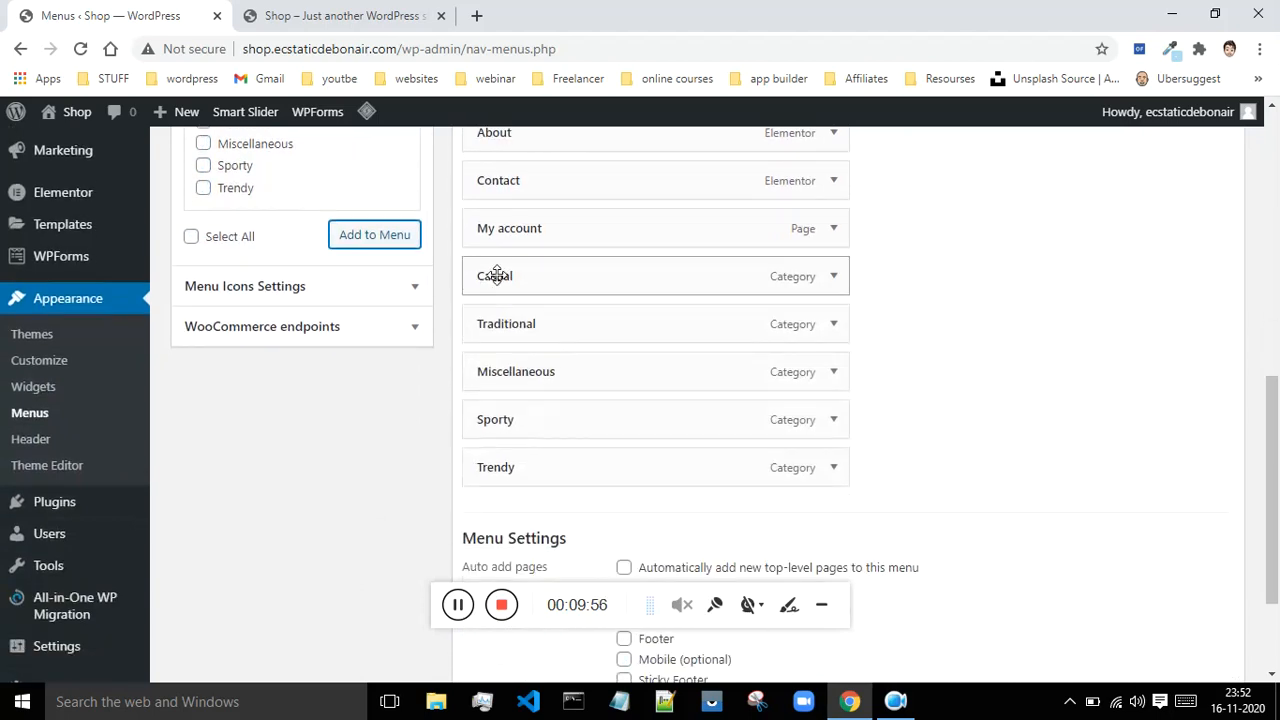
{"action": "scroll", "coordinate": [1003, 421], "scroll_direction": "up", "scroll_amount": 2}
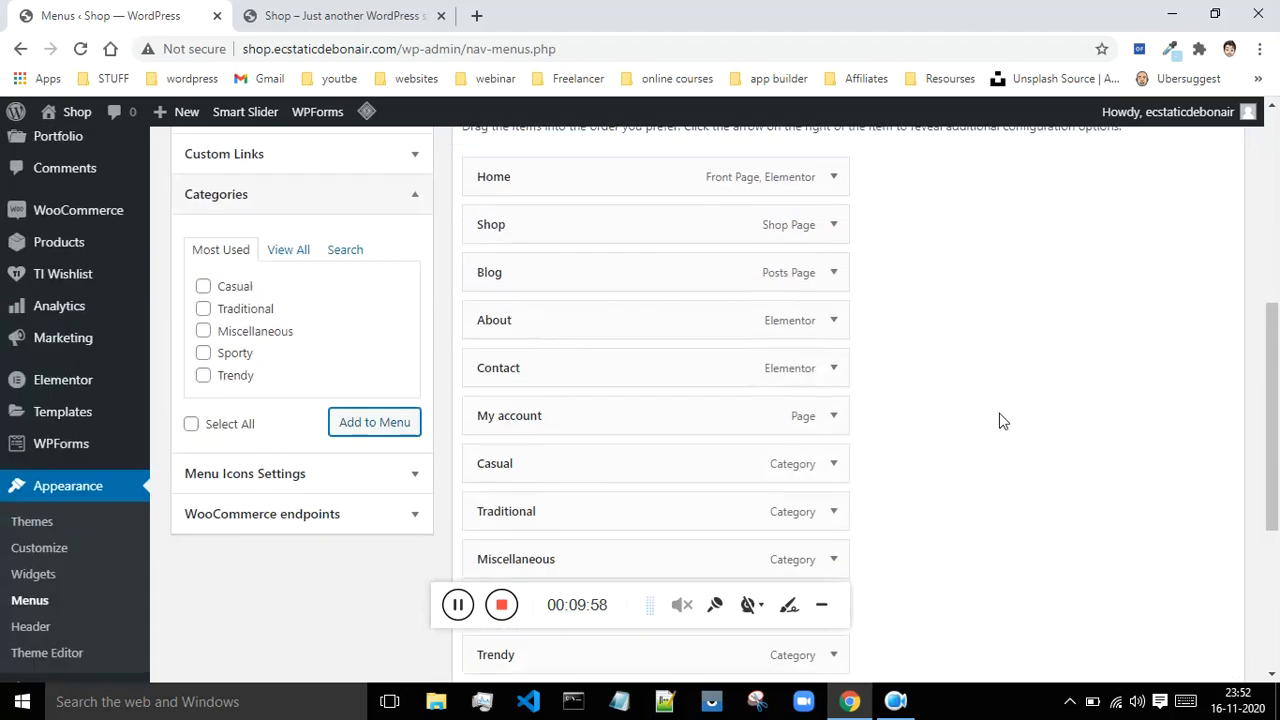
{"action": "scroll", "coordinate": [1003, 421], "scroll_direction": "up", "scroll_amount": 2}
{"action": "scroll", "coordinate": [1003, 421], "scroll_direction": "down", "scroll_amount": 1}
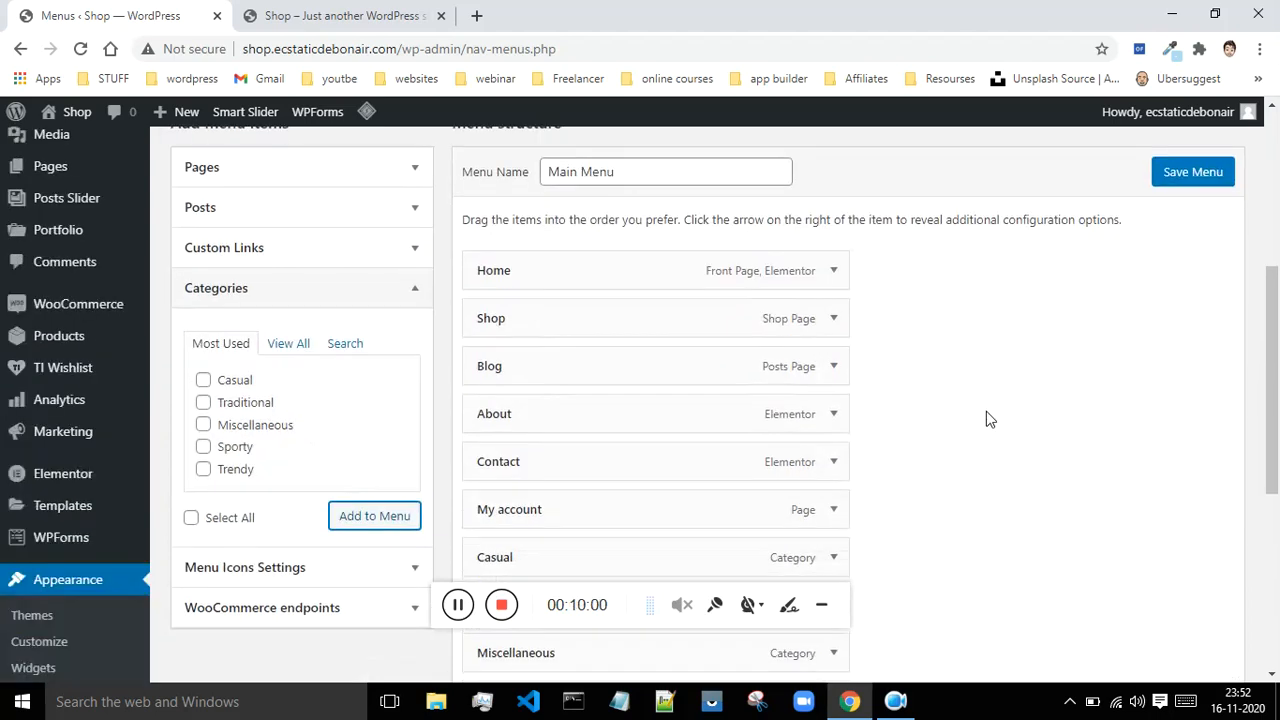
Step: Look through the pages and the WooCommerce endpoints that can be added as menu items
{"action": "left_click", "coordinate": [363, 177]}
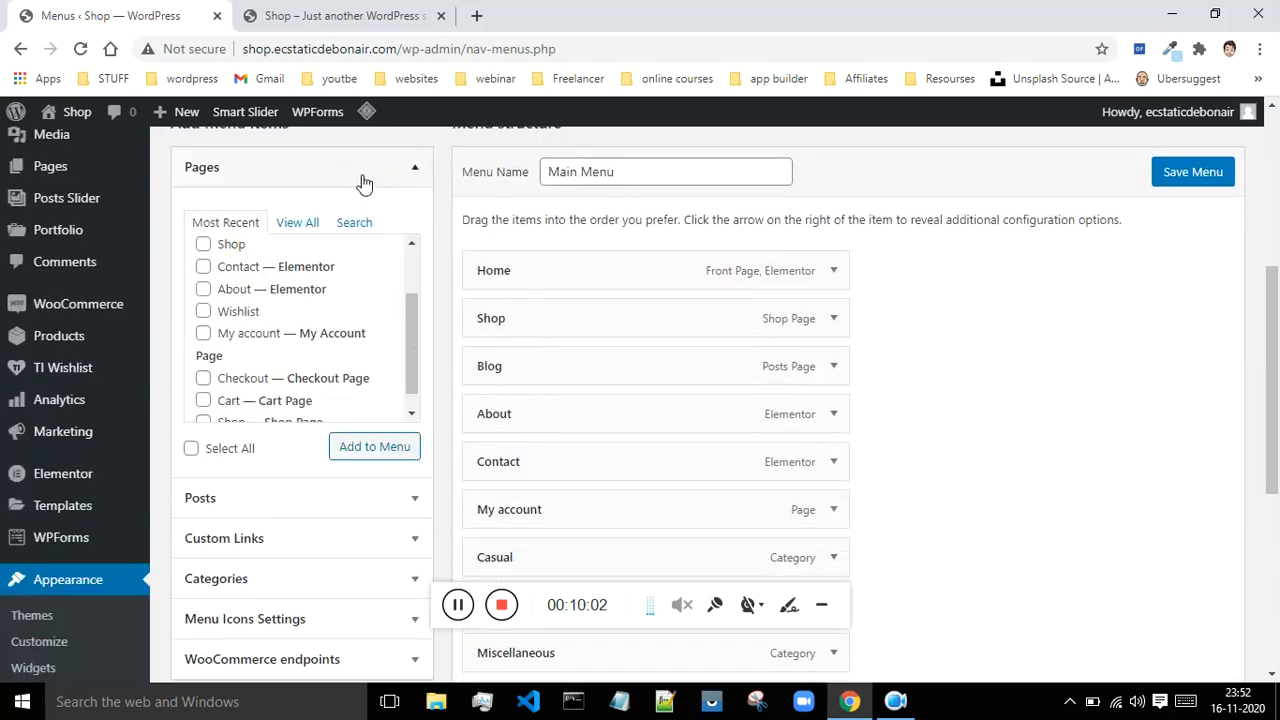
{"action": "scroll", "coordinate": [404, 330], "scroll_direction": "down", "scroll_amount": 1}
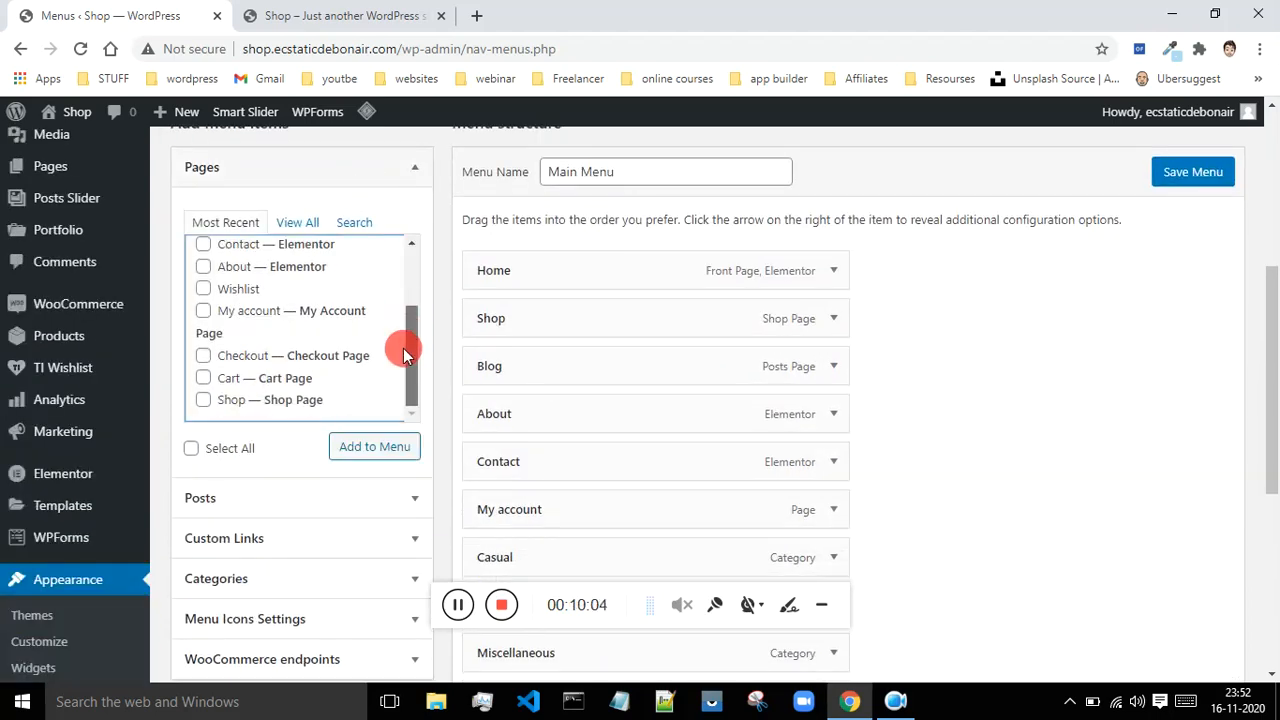
{"action": "mouse_move", "coordinate": [408, 337]}
{"action": "left_mouse_down"}
{"action": "mouse_move", "coordinate": [413, 264]}
{"action": "mouse_move", "coordinate": [394, 337]}
{"action": "left_mouse_up"}
{"action": "scroll", "coordinate": [330, 408], "scroll_direction": "down", "scroll_amount": 2}
{"action": "left_click", "coordinate": [300, 390]}
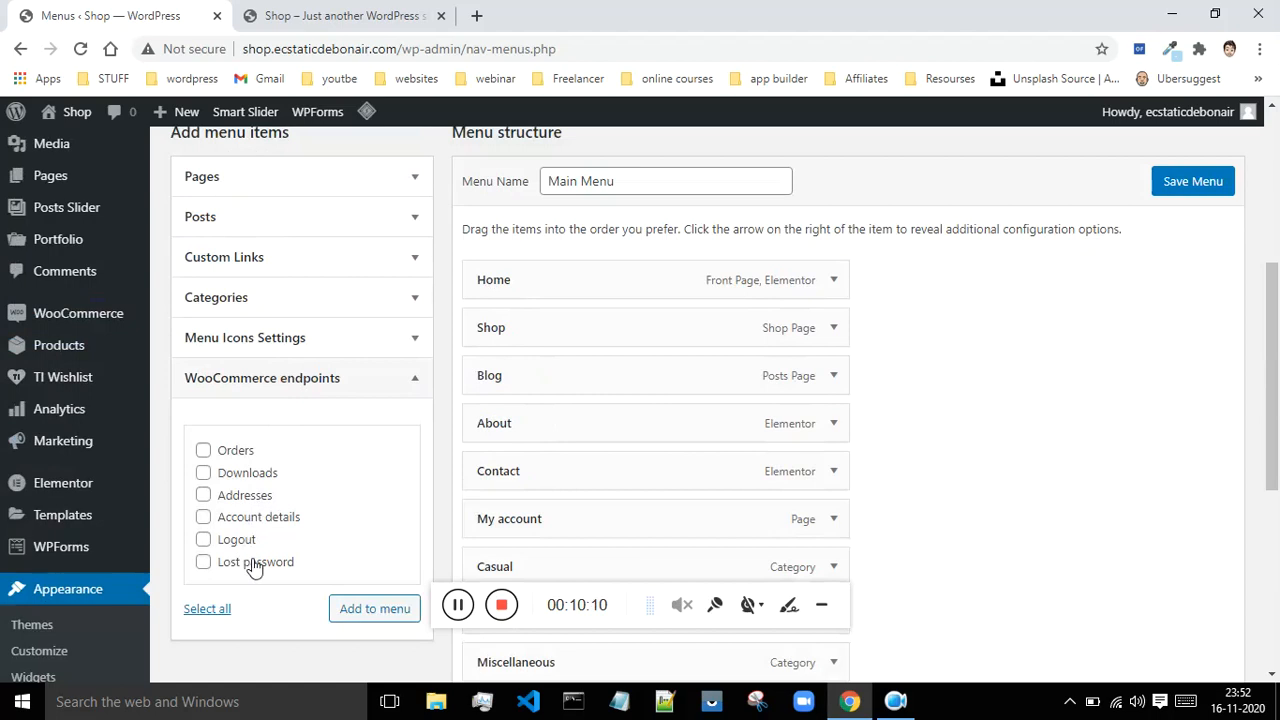
{"action": "scroll", "coordinate": [268, 440], "scroll_direction": "down", "scroll_amount": 2}
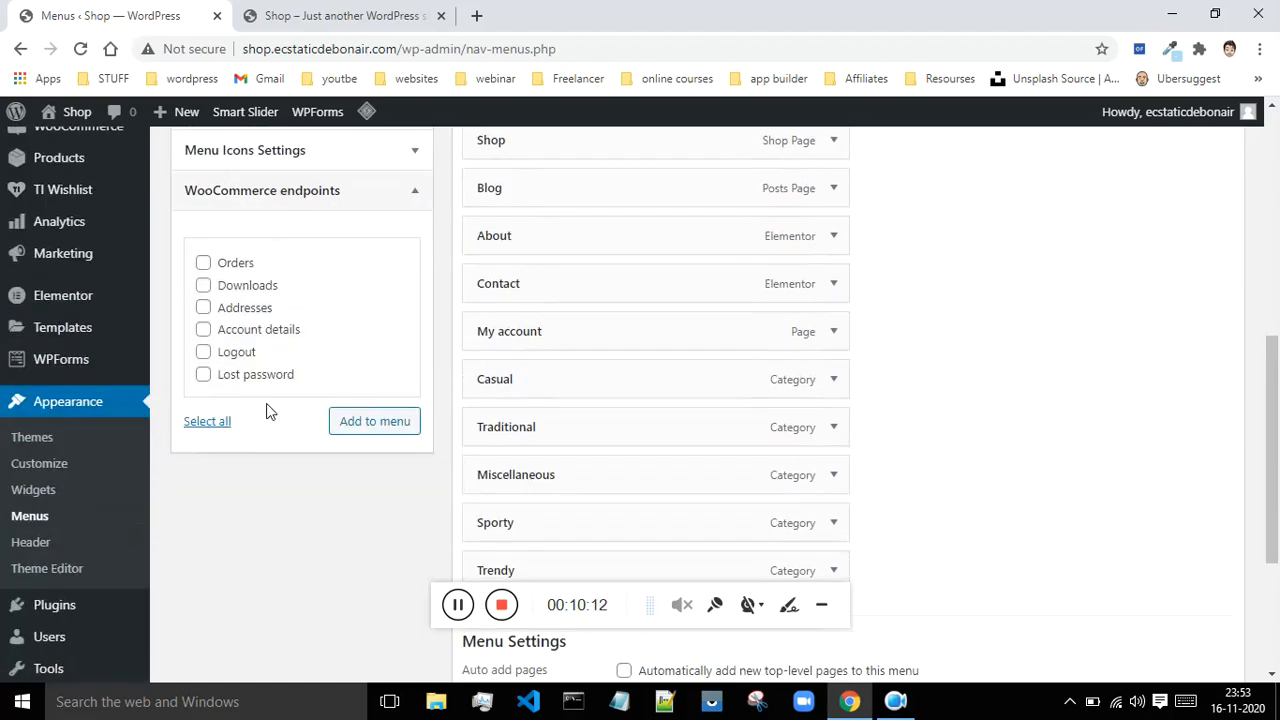
{"action": "scroll", "coordinate": [300, 232], "scroll_direction": "up", "scroll_amount": 1}
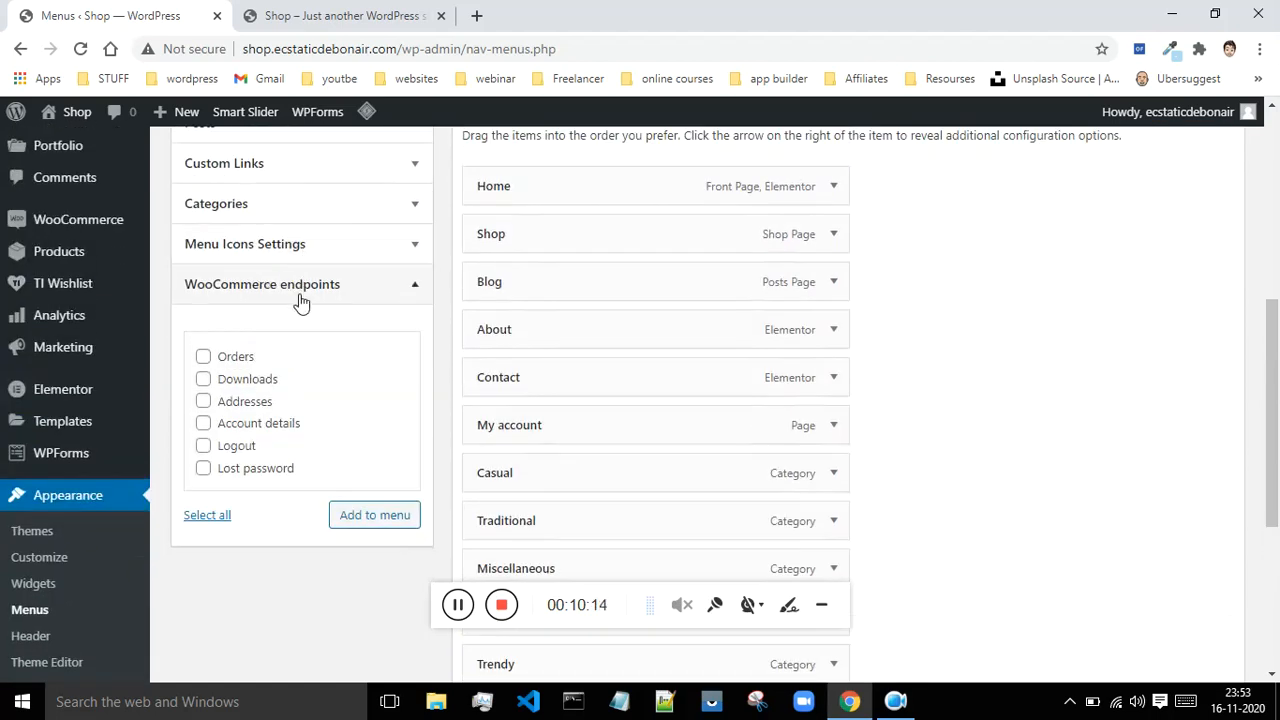
Step: Nest Traditional, Miscellaneous, Sporty and Trendy as sub items directly under Casual in the menu structure
{"action": "scroll", "coordinate": [298, 300], "scroll_direction": "down", "scroll_amount": 2}
{"action": "left_click", "coordinate": [505, 481]}
{"action": "left_click_drag", "start_coordinate": [505, 481], "coordinate": [550, 470]}
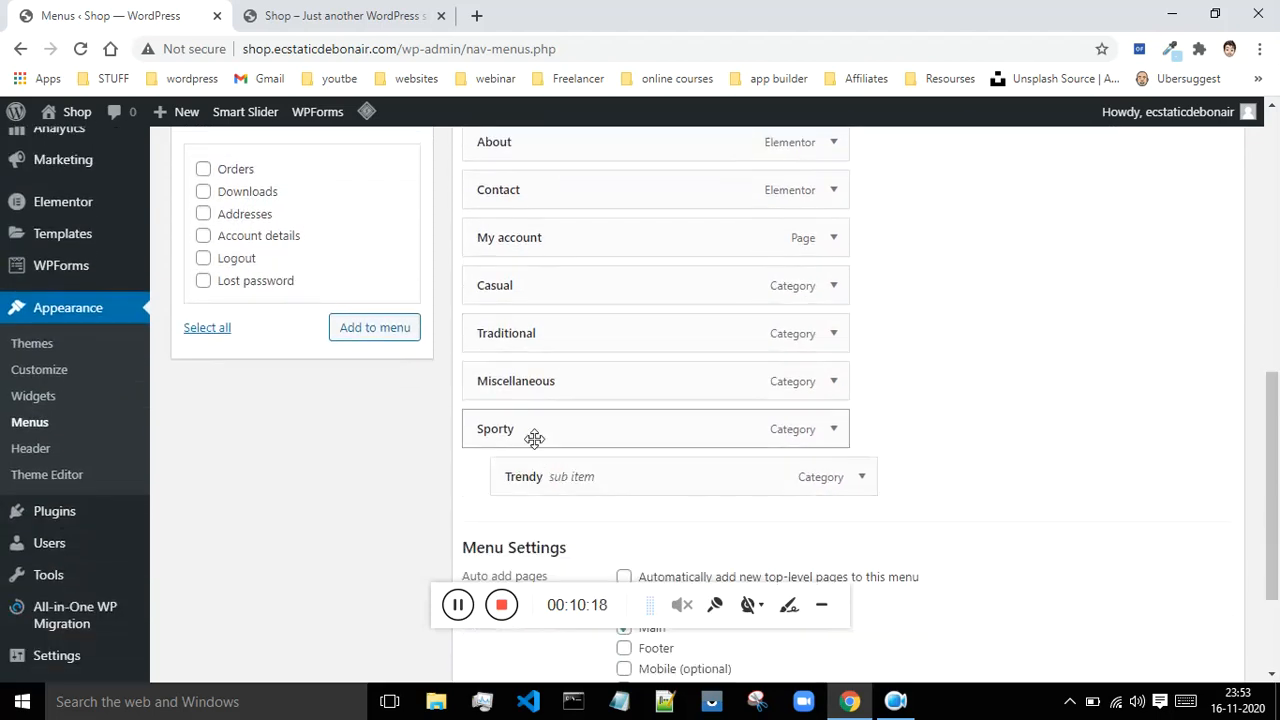
{"action": "left_click_drag", "start_coordinate": [509, 426], "coordinate": [543, 429]}
{"action": "left_click", "coordinate": [541, 321]}
{"action": "left_click_drag", "start_coordinate": [541, 321], "coordinate": [563, 330]}
{"action": "mouse_move", "coordinate": [514, 383]}
{"action": "left_mouse_down"}
{"action": "mouse_move", "coordinate": [569, 385]}
{"action": "mouse_move", "coordinate": [537, 370]}
{"action": "mouse_move", "coordinate": [537, 381]}
{"action": "left_mouse_up"}
{"action": "left_click_drag", "start_coordinate": [508, 428], "coordinate": [548, 430]}
{"action": "left_click_drag", "start_coordinate": [551, 474], "coordinate": [526, 474]}
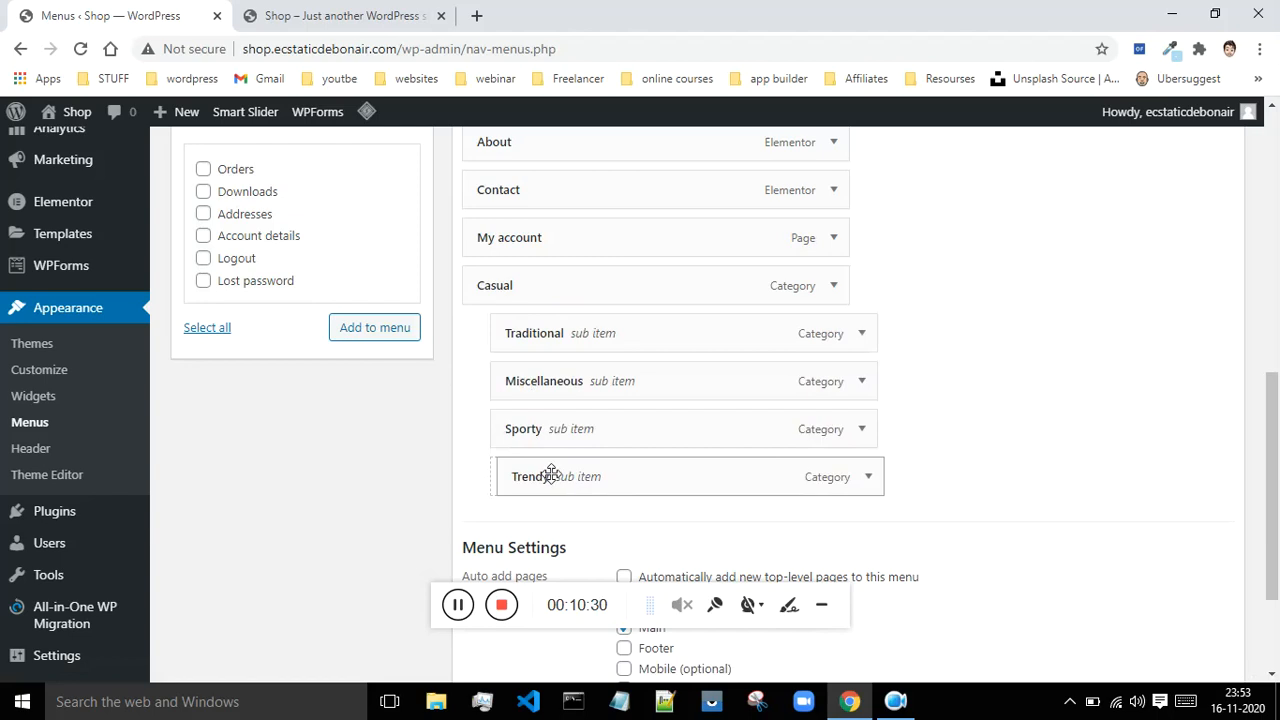
Step: Save the Main Menu with its nested category items
{"action": "scroll", "coordinate": [1171, 400], "scroll_direction": "up", "scroll_amount": 5}
{"action": "left_click", "coordinate": [1180, 385]}
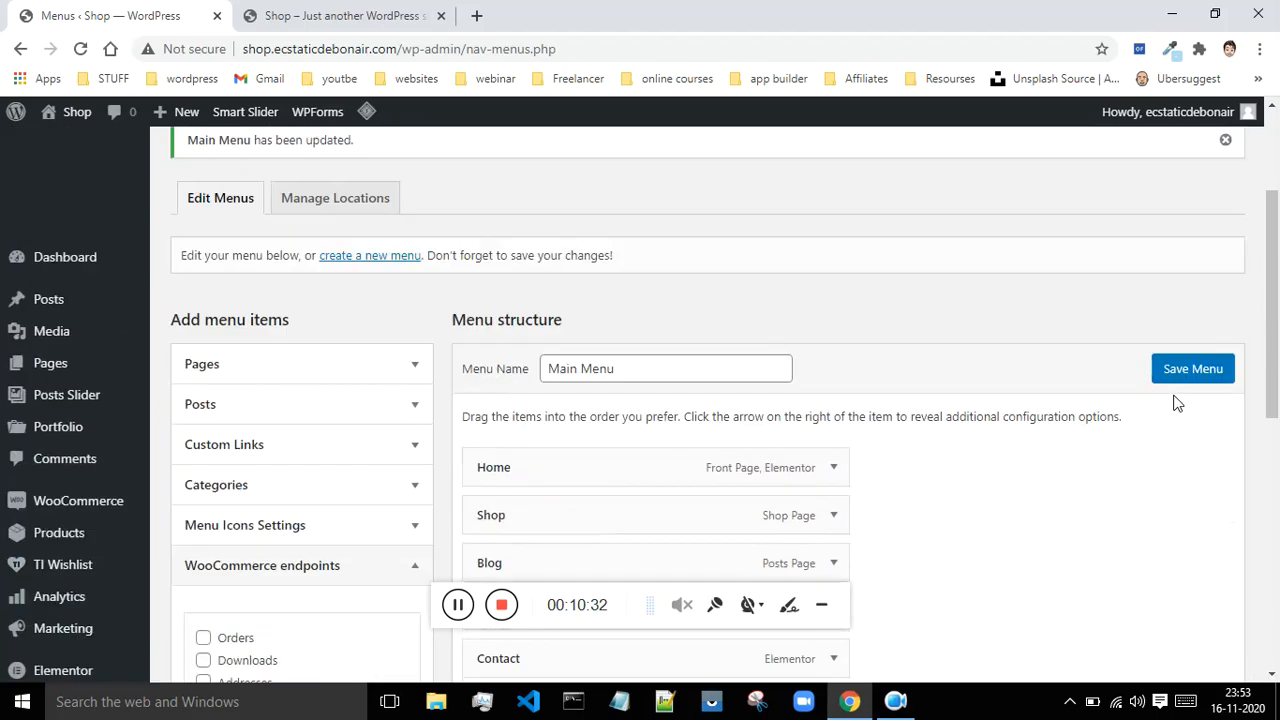
{"action": "left_click", "coordinate": [1201, 380]}
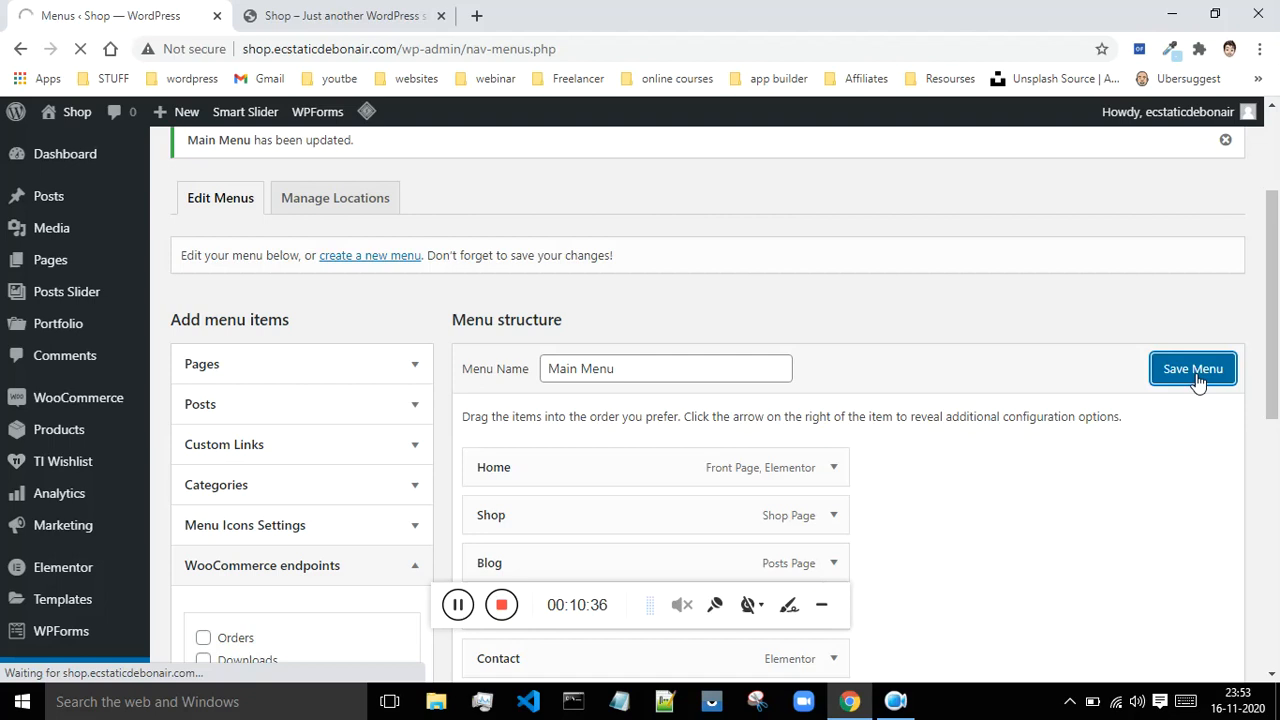
{"action": "scroll", "coordinate": [1192, 374], "scroll_direction": "down", "scroll_amount": 5}
{"action": "scroll", "coordinate": [1192, 374], "scroll_direction": "down", "scroll_amount": 1}
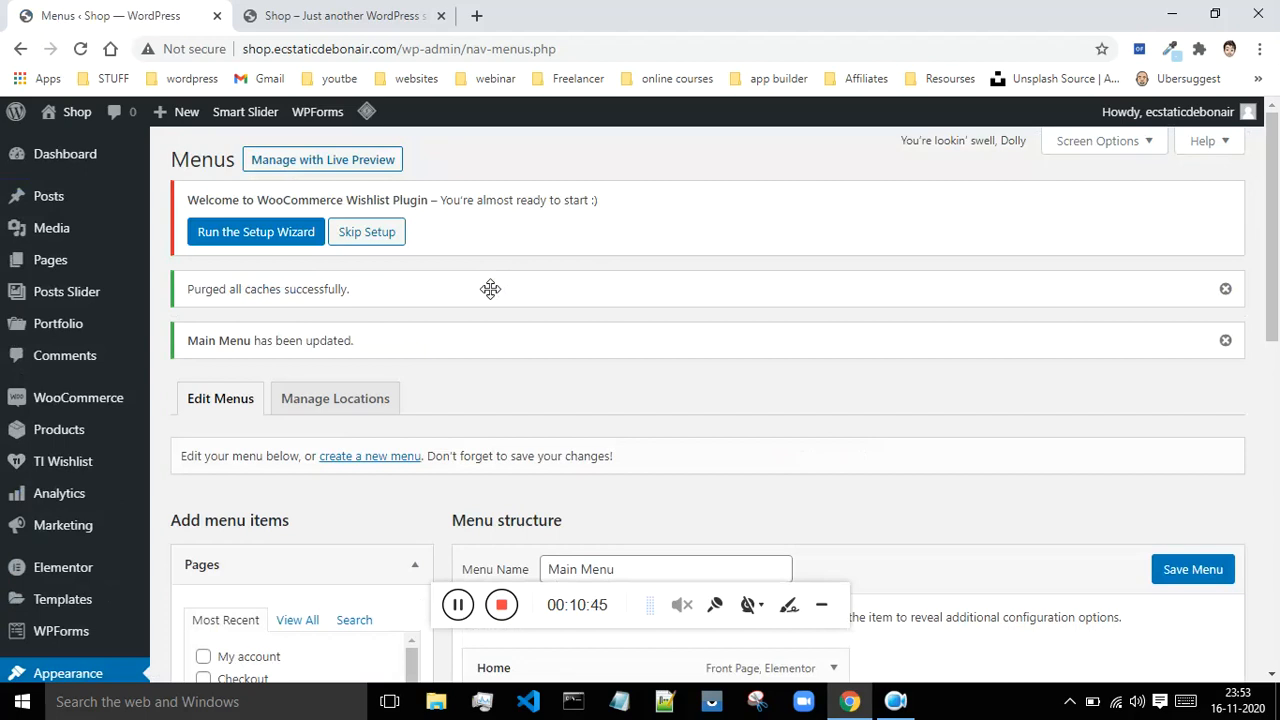
Step: Reload the live shop page and open the Casual submenu in the header to examine its sub items
{"action": "left_click", "coordinate": [345, 15]}
{"action": "left_click", "coordinate": [77, 49]}
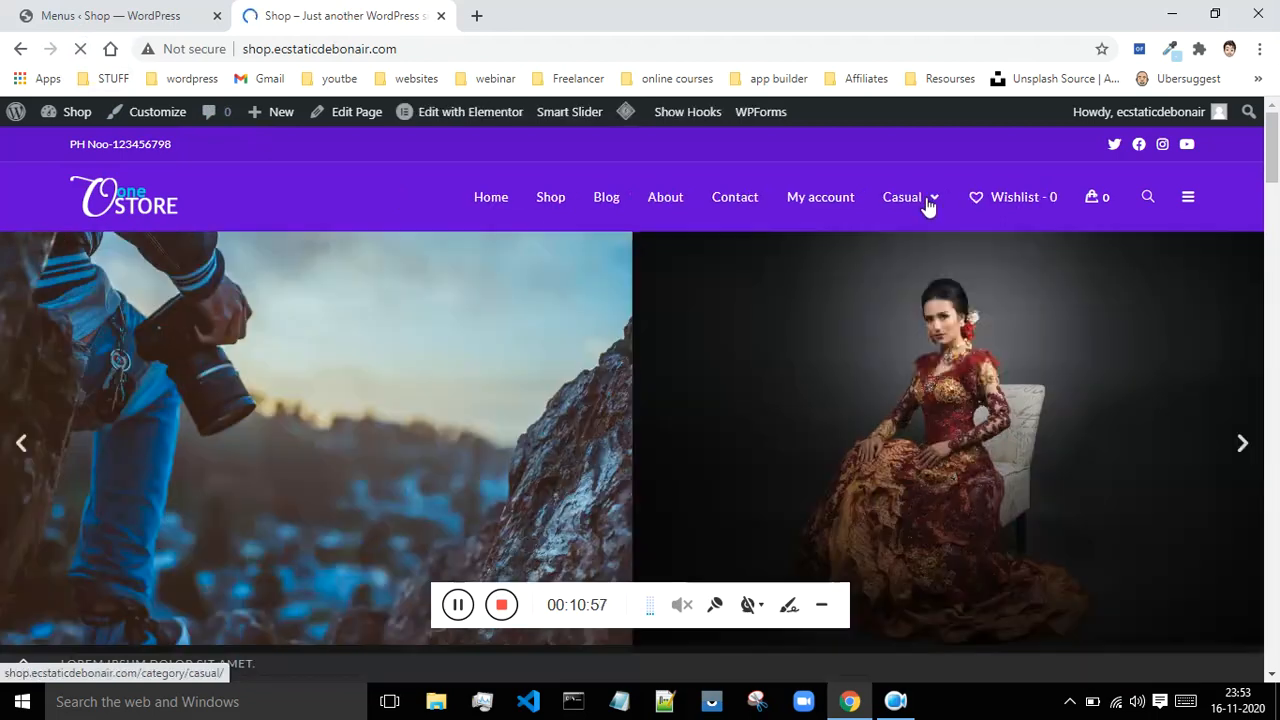
{"action": "mouse_move", "coordinate": [920, 206]}
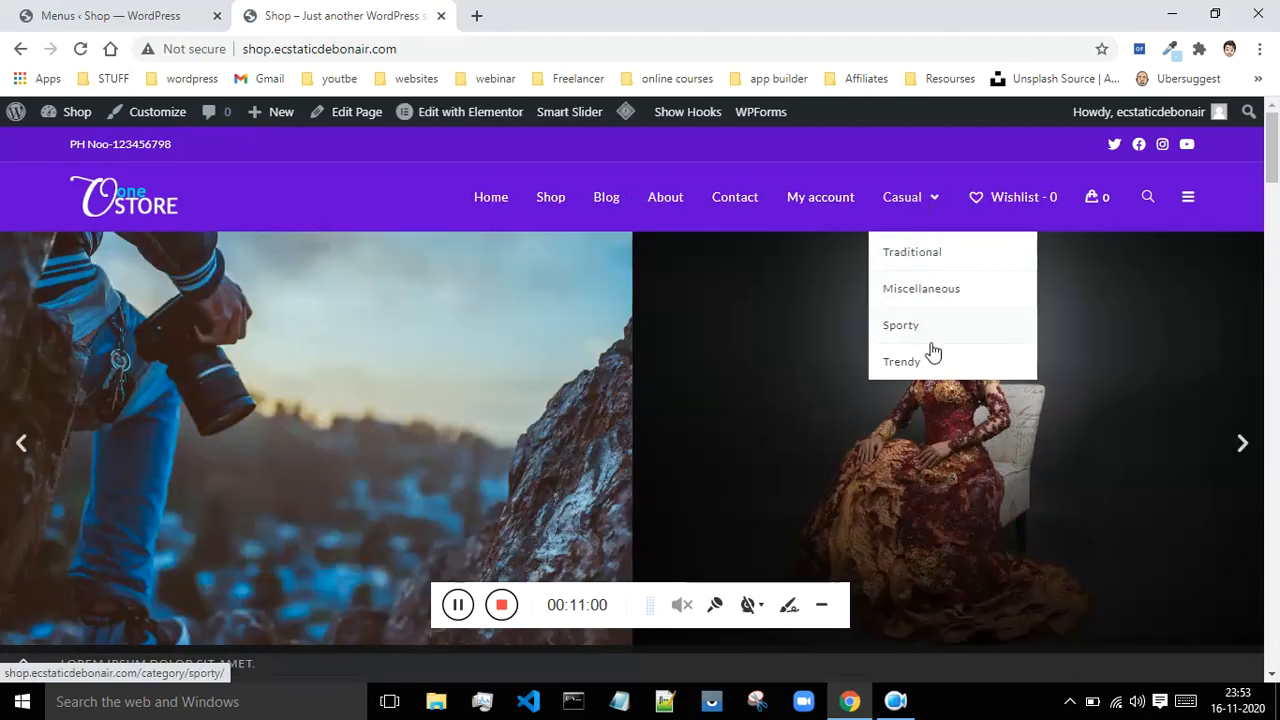
Step: Back on the Menus page, select the WooCommerce endpoints Orders, Downloads, Addresses, Account details, Logout and Lost password
{"action": "left_click", "coordinate": [143, 14]}
{"action": "scroll", "coordinate": [651, 363], "scroll_direction": "down", "scroll_amount": 7}
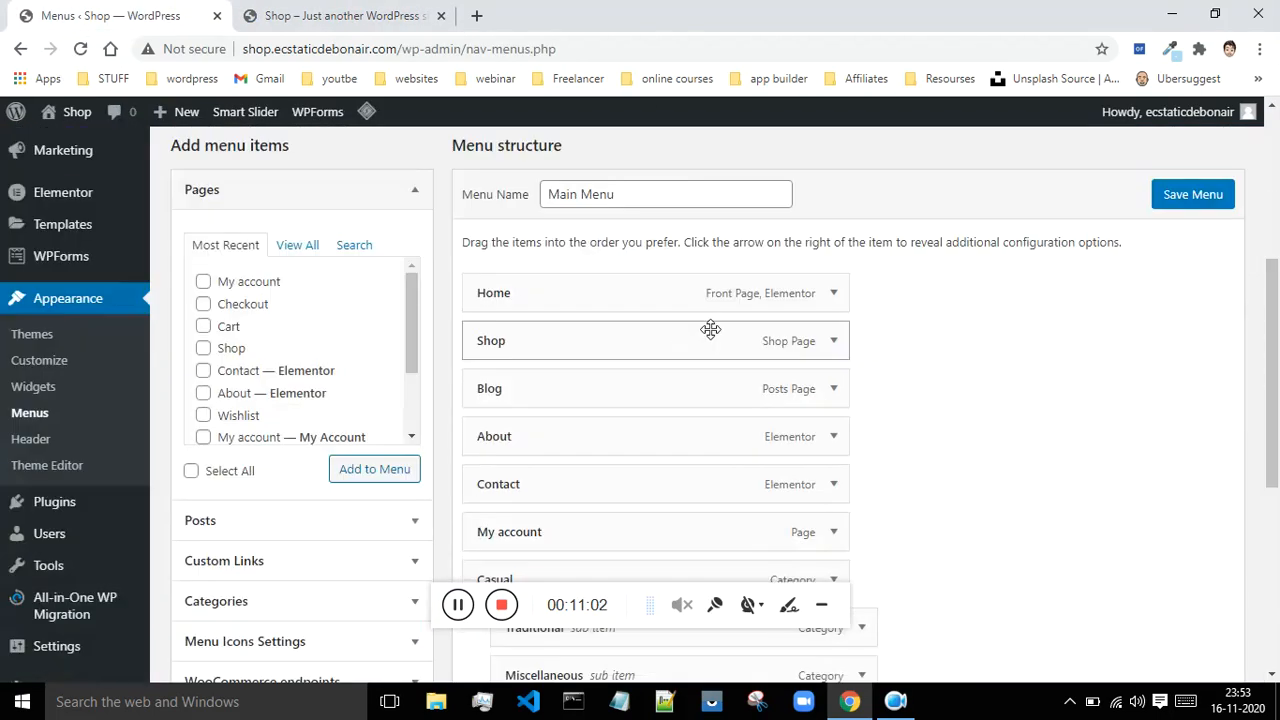
{"action": "scroll", "coordinate": [737, 329], "scroll_direction": "down", "scroll_amount": 1}
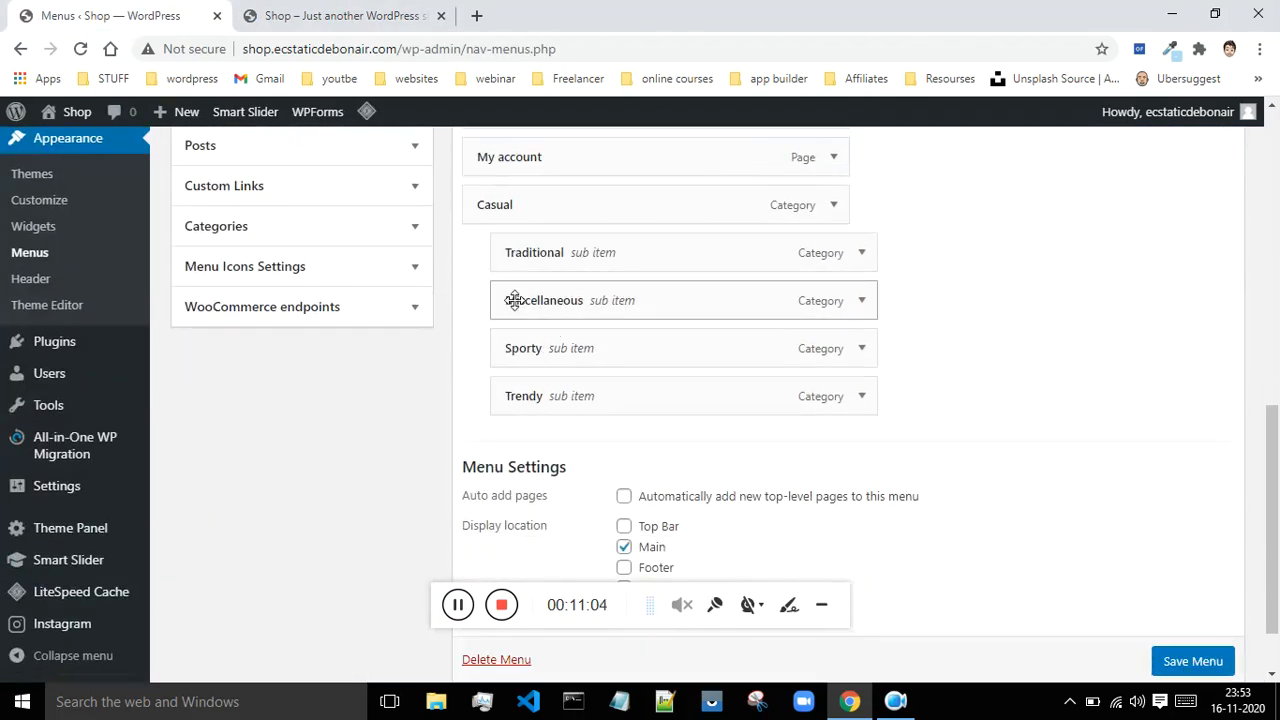
{"action": "scroll", "coordinate": [991, 343], "scroll_direction": "up", "scroll_amount": 2}
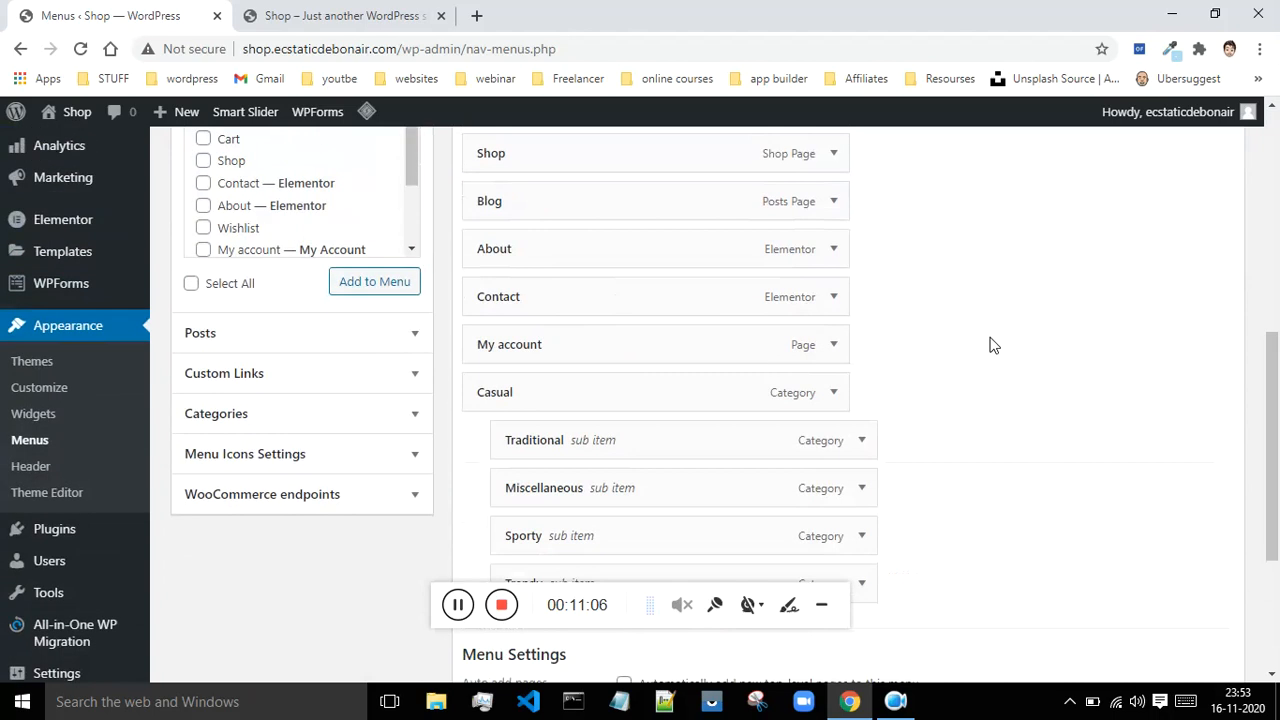
{"action": "left_click", "coordinate": [250, 499]}
{"action": "scroll", "coordinate": [286, 466], "scroll_direction": "down", "scroll_amount": 2}
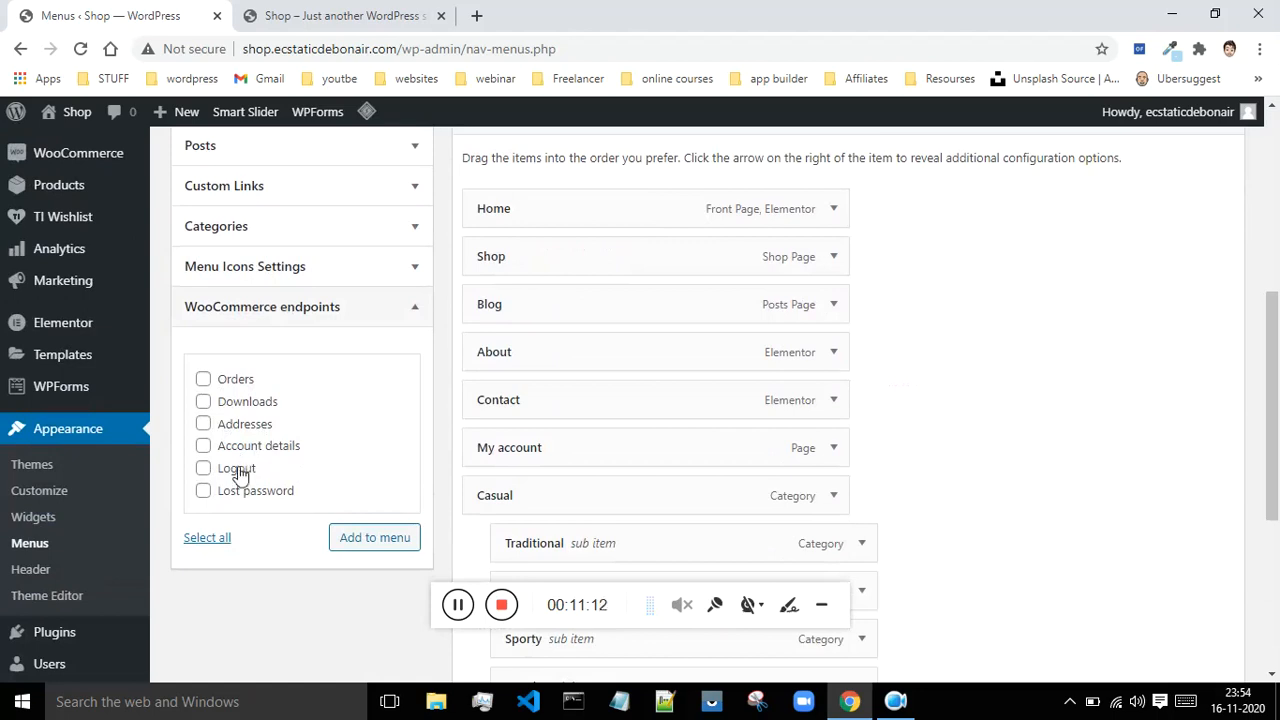
{"action": "left_click", "coordinate": [203, 380]}
{"action": "left_click", "coordinate": [203, 402]}
{"action": "left_click", "coordinate": [203, 424]}
{"action": "left_click", "coordinate": [203, 446]}
{"action": "left_click", "coordinate": [203, 491]}
Step: Move the My account item to the end of the Main Menu, below Trendy, and view the live header's My account link
{"action": "scroll", "coordinate": [637, 403], "scroll_direction": "down", "scroll_amount": 2}
{"action": "left_click_drag", "start_coordinate": [523, 260], "coordinate": [516, 510]}
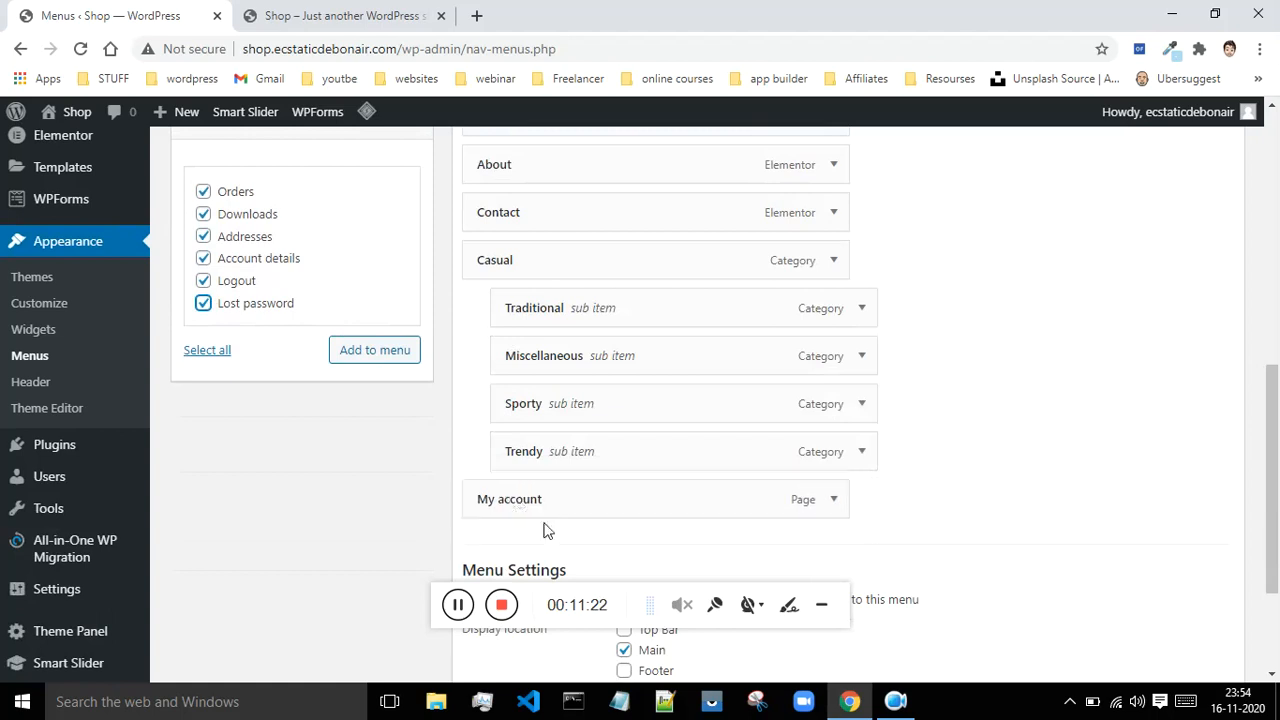
{"action": "left_click", "coordinate": [340, 15]}
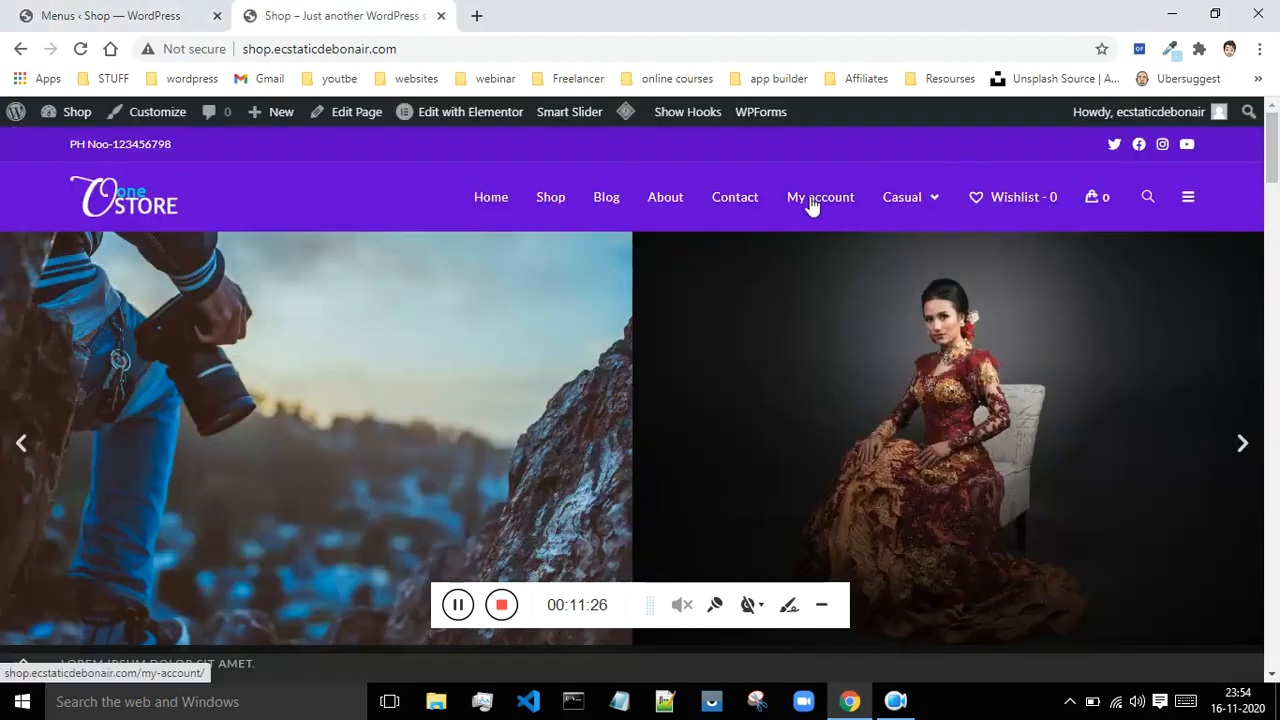
Step: Back on the Menus page, add the selected WooCommerce endpoints Orders through Lost password to the Main Menu
{"action": "mouse_move", "coordinate": [907, 201]}
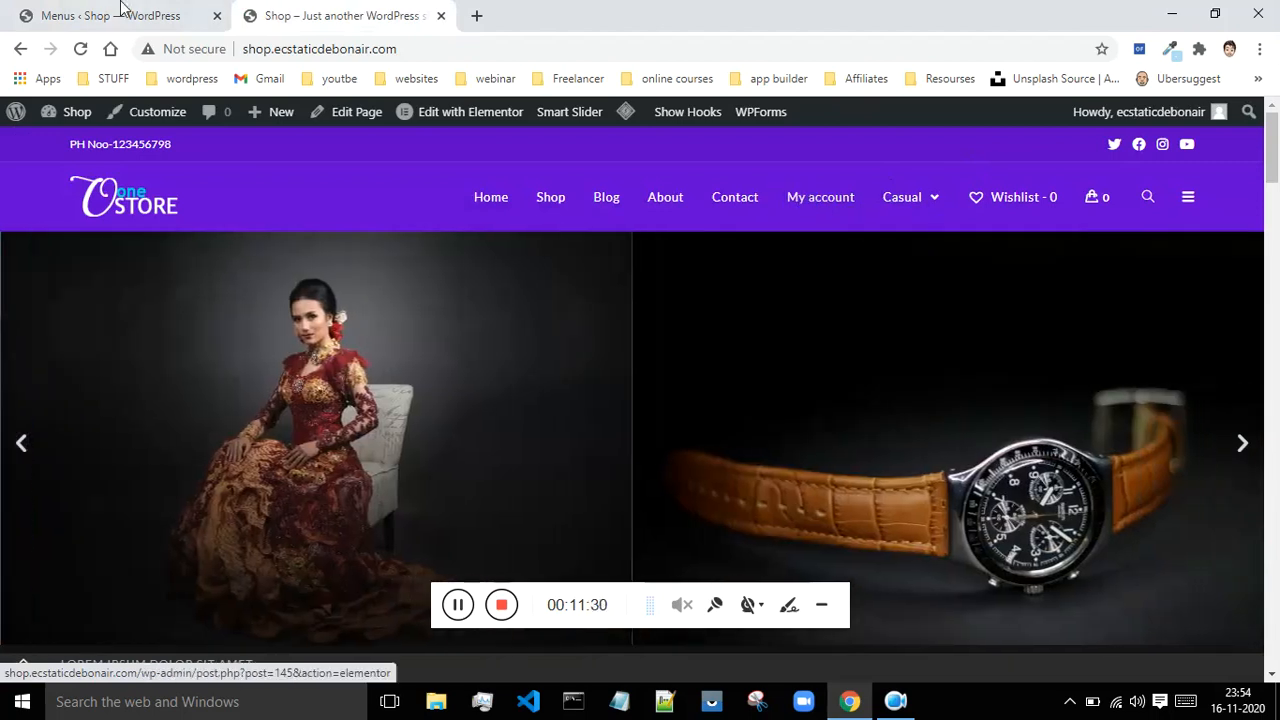
{"action": "left_click", "coordinate": [118, 13]}
{"action": "scroll", "coordinate": [497, 185], "scroll_direction": "down", "scroll_amount": 1}
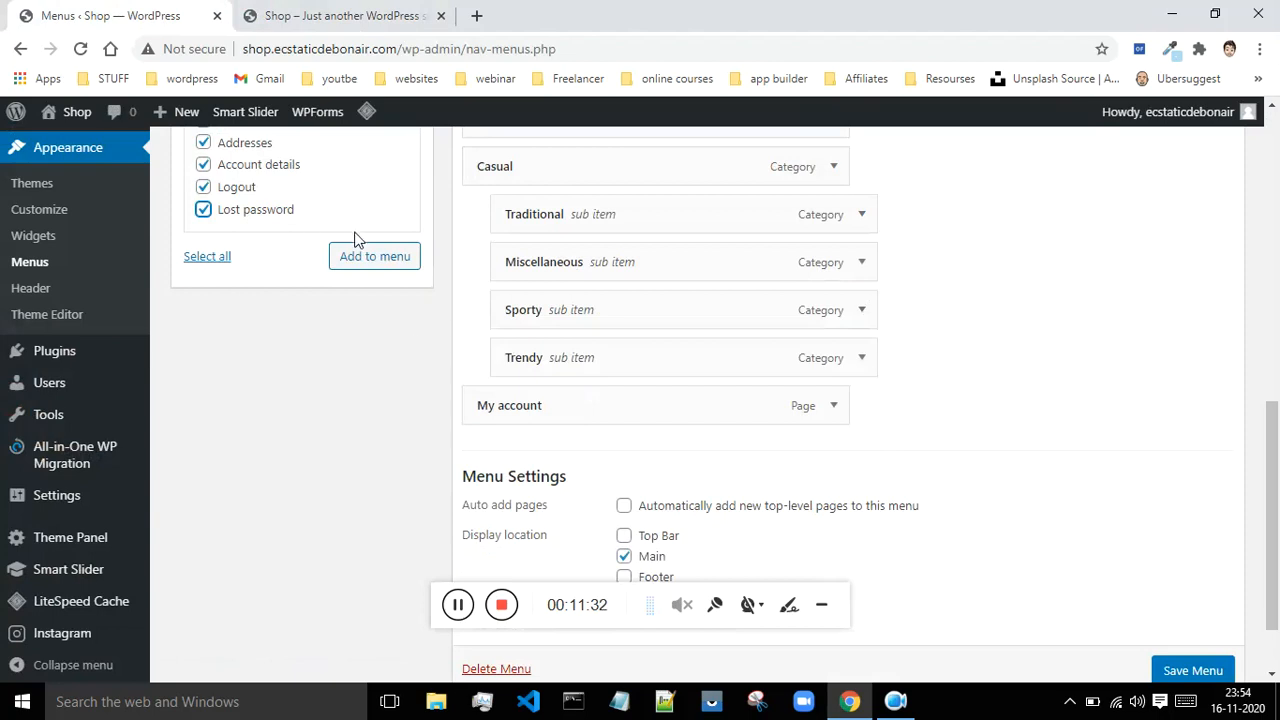
{"action": "scroll", "coordinate": [255, 198], "scroll_direction": "up", "scroll_amount": 1}
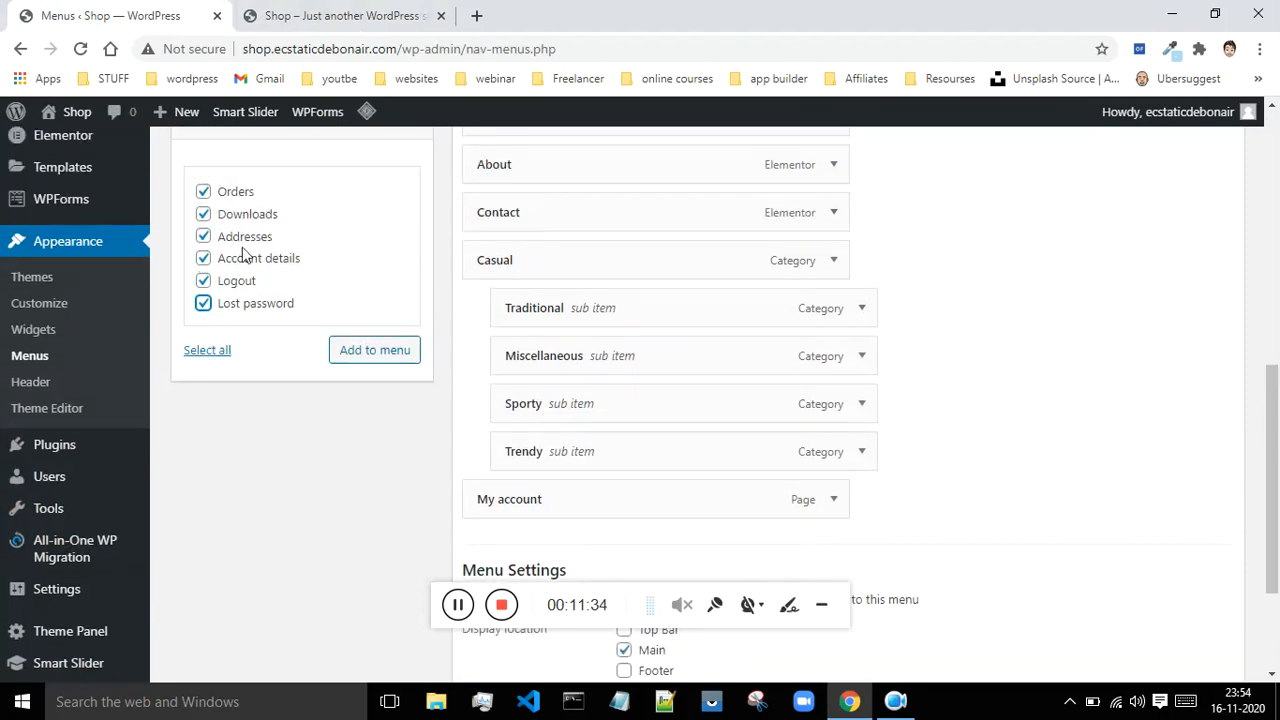
{"action": "left_click", "coordinate": [372, 352]}
{"action": "scroll", "coordinate": [1200, 390], "scroll_direction": "down", "scroll_amount": 2}
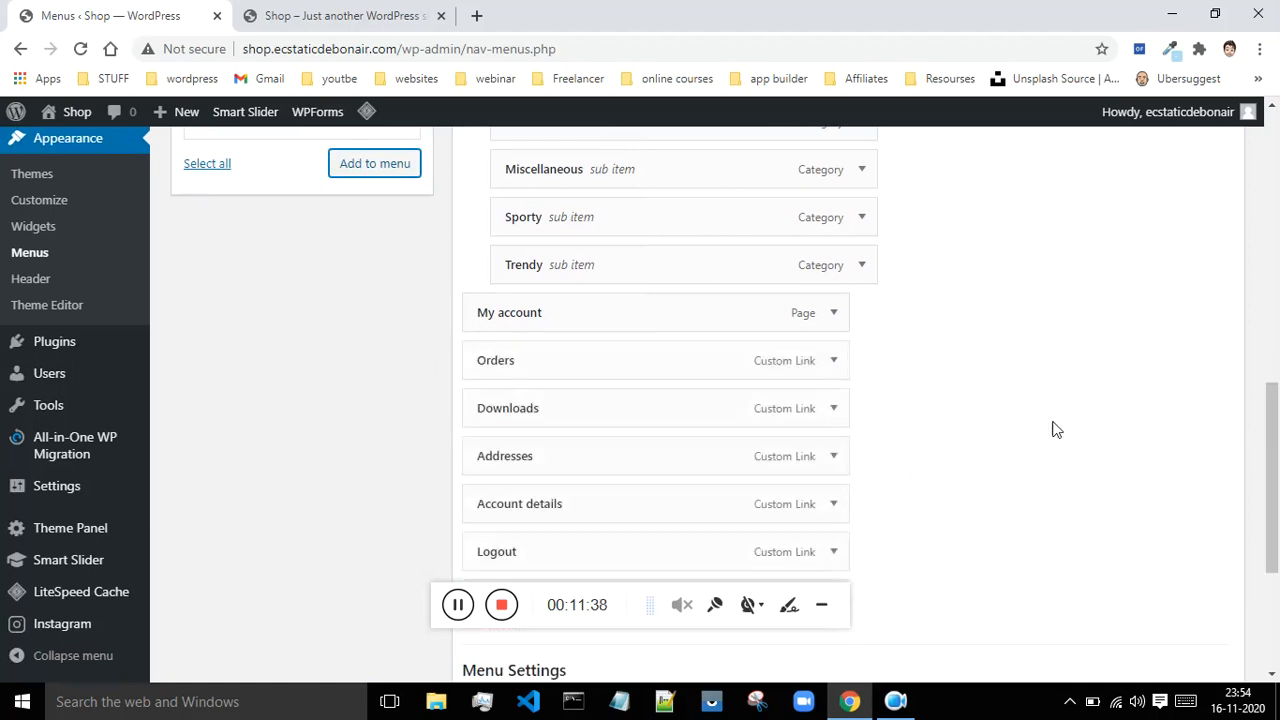
Step: Nest Orders, Downloads, Addresses, Account details, Logout and Lost password as sub items under My account, and save the Main Menu
{"action": "scroll", "coordinate": [1060, 422], "scroll_direction": "down", "scroll_amount": 1}
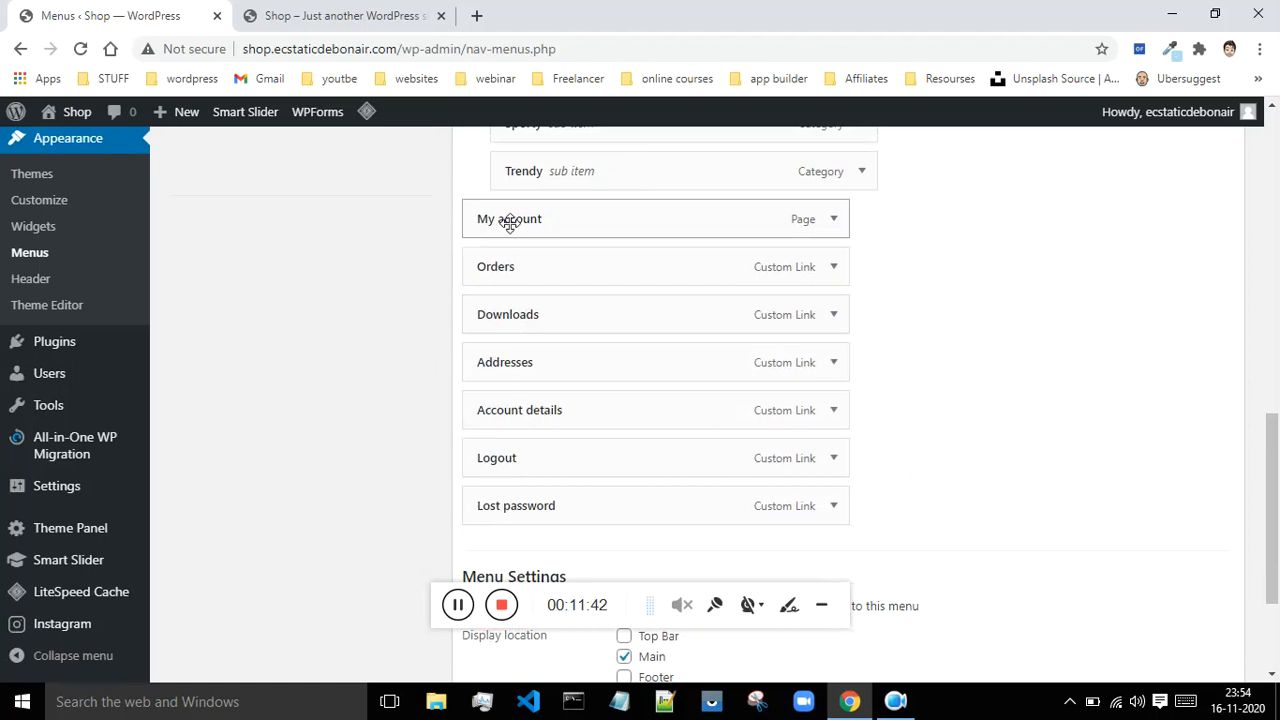
{"action": "left_click_drag", "start_coordinate": [509, 266], "coordinate": [535, 270]}
{"action": "left_click_drag", "start_coordinate": [520, 316], "coordinate": [563, 320]}
{"action": "left_click_drag", "start_coordinate": [540, 370], "coordinate": [569, 368]}
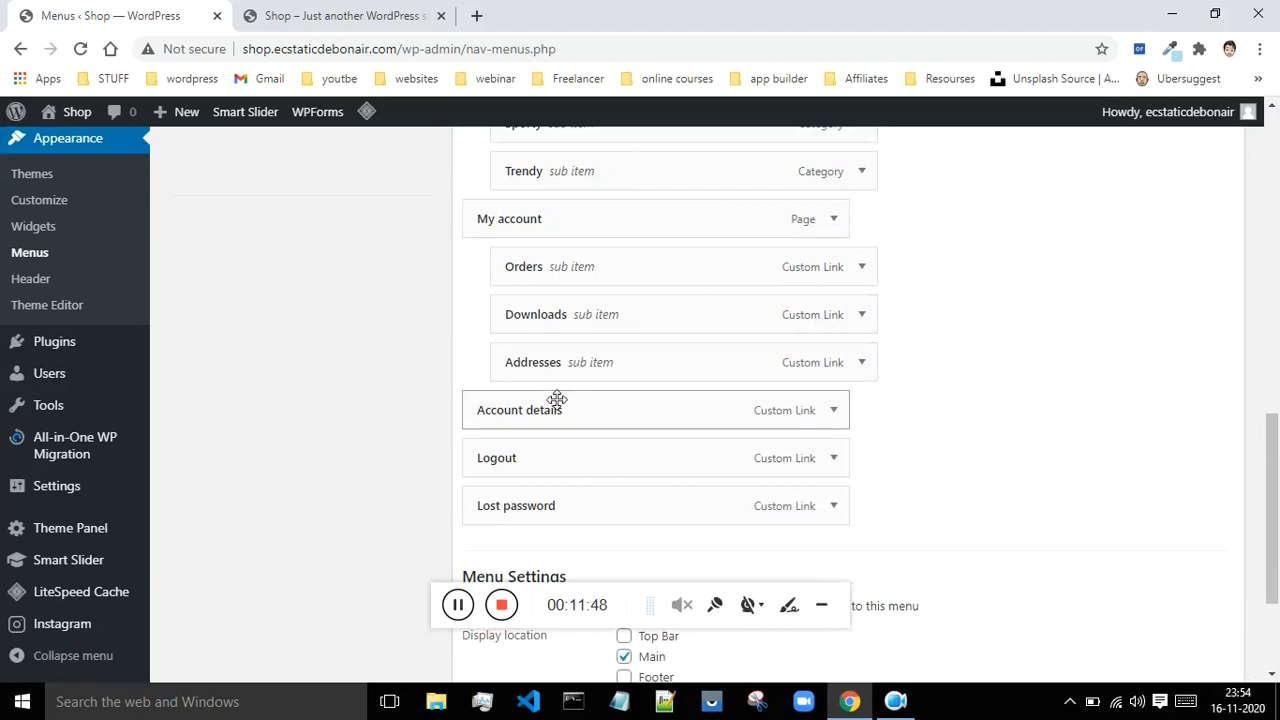
{"action": "left_click_drag", "start_coordinate": [571, 414], "coordinate": [610, 503]}
{"action": "scroll", "coordinate": [977, 418], "scroll_direction": "up", "scroll_amount": 7}
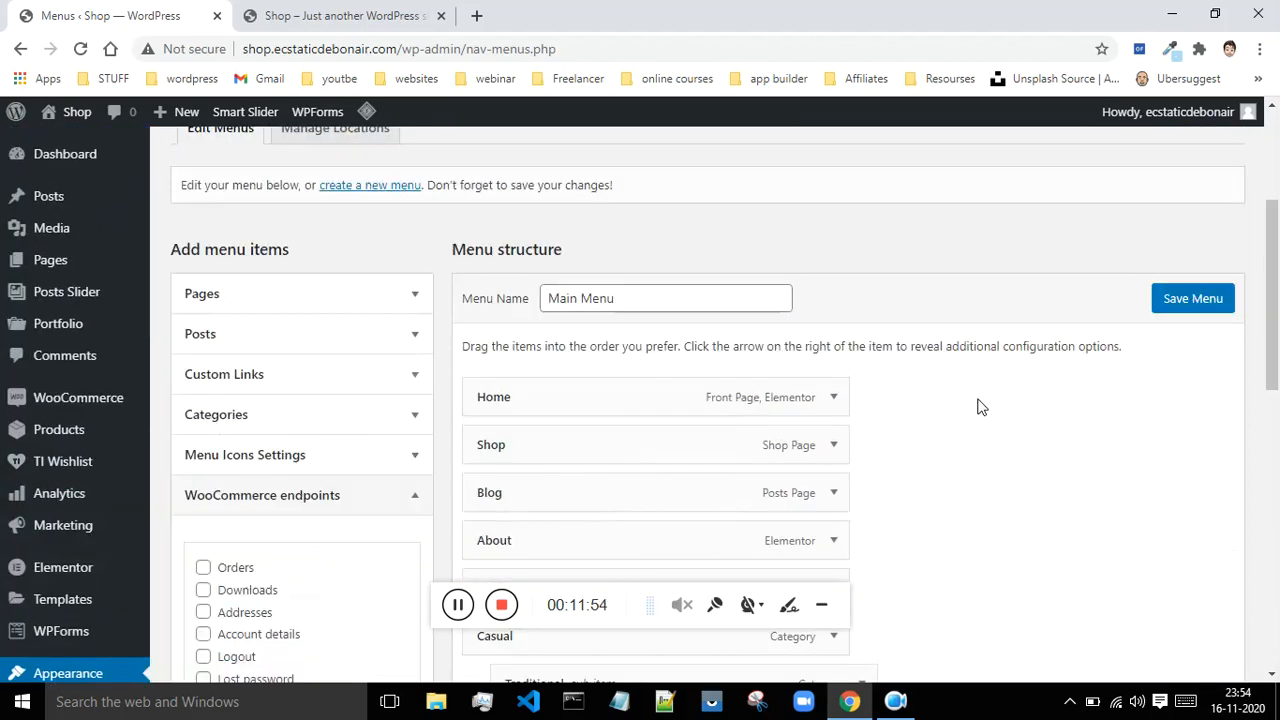
{"action": "left_click", "coordinate": [1190, 302]}
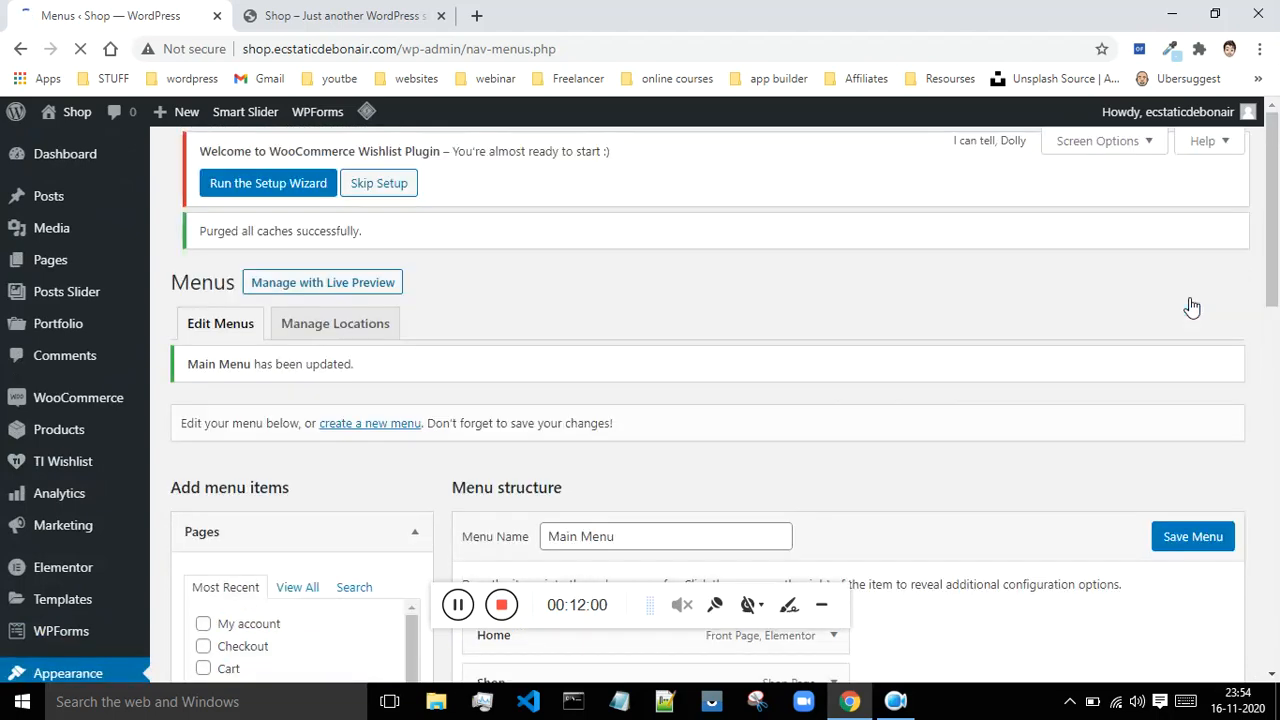
Step: Reload the live shop page and open the My account submenu in the header to examine its sub items
{"action": "left_click", "coordinate": [395, 16]}
{"action": "left_click", "coordinate": [80, 49]}
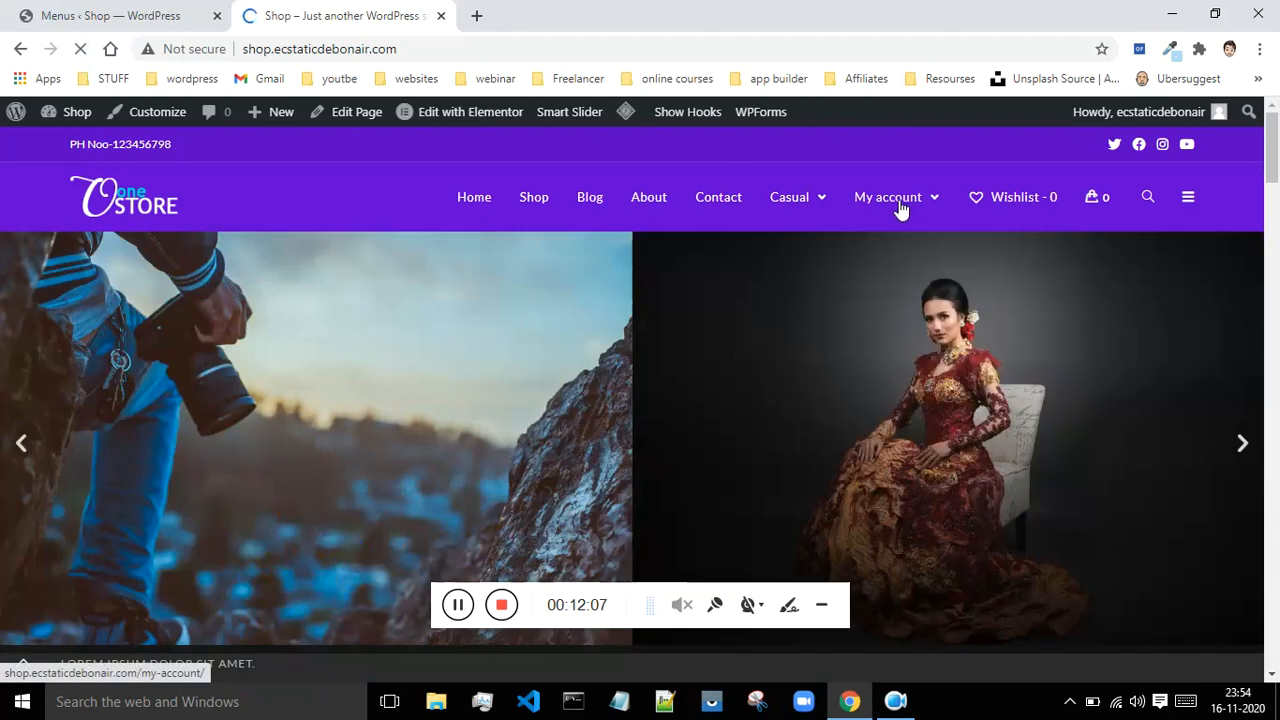
{"action": "mouse_move", "coordinate": [900, 207]}
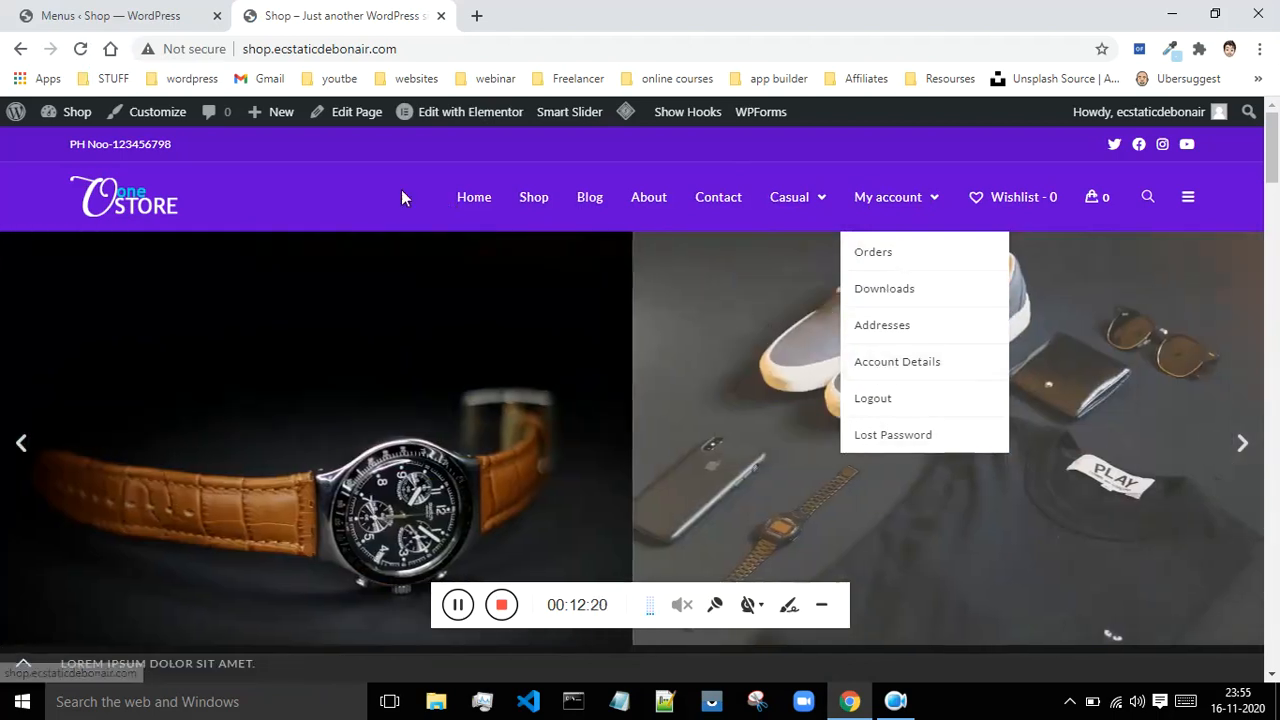
Step: Back on the Menus page, start a custom link with the link text Youtube
{"action": "left_click", "coordinate": [110, 15]}
{"action": "scroll", "coordinate": [770, 450], "scroll_direction": "down", "scroll_amount": 2}
{"action": "scroll", "coordinate": [800, 395], "scroll_direction": "down", "scroll_amount": 3}
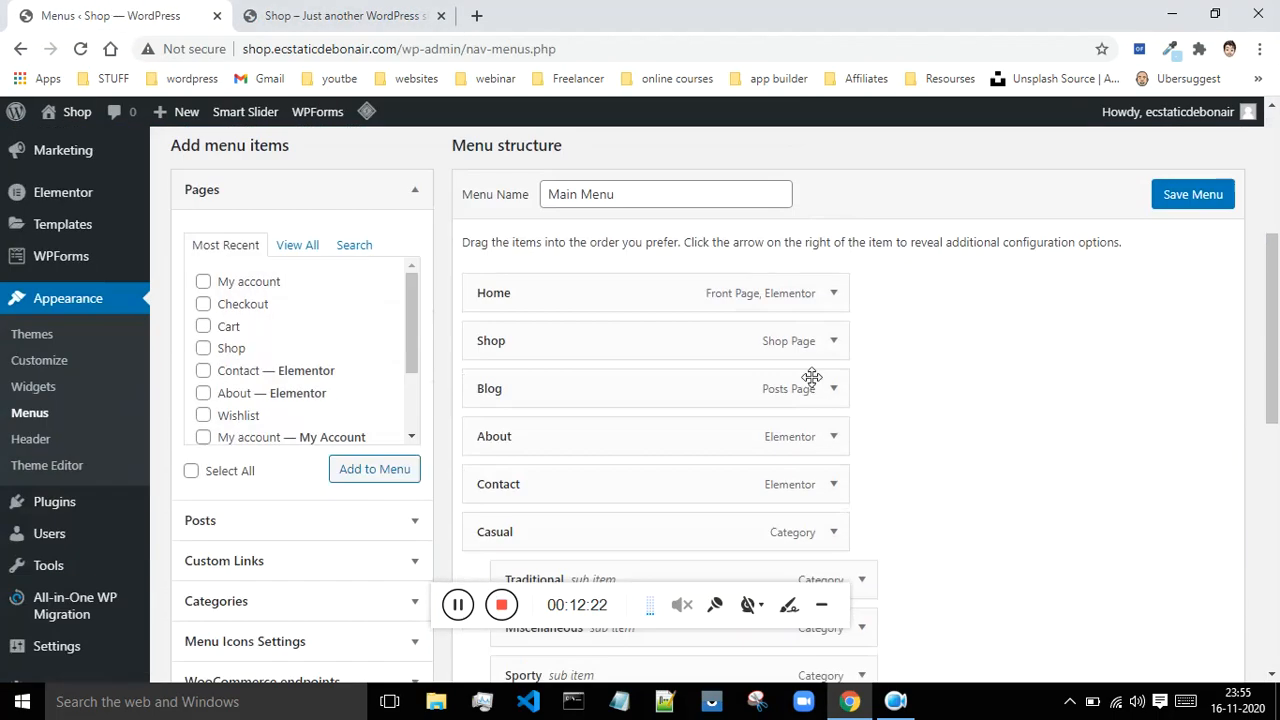
{"action": "scroll", "coordinate": [225, 445], "scroll_direction": "down", "scroll_amount": 1}
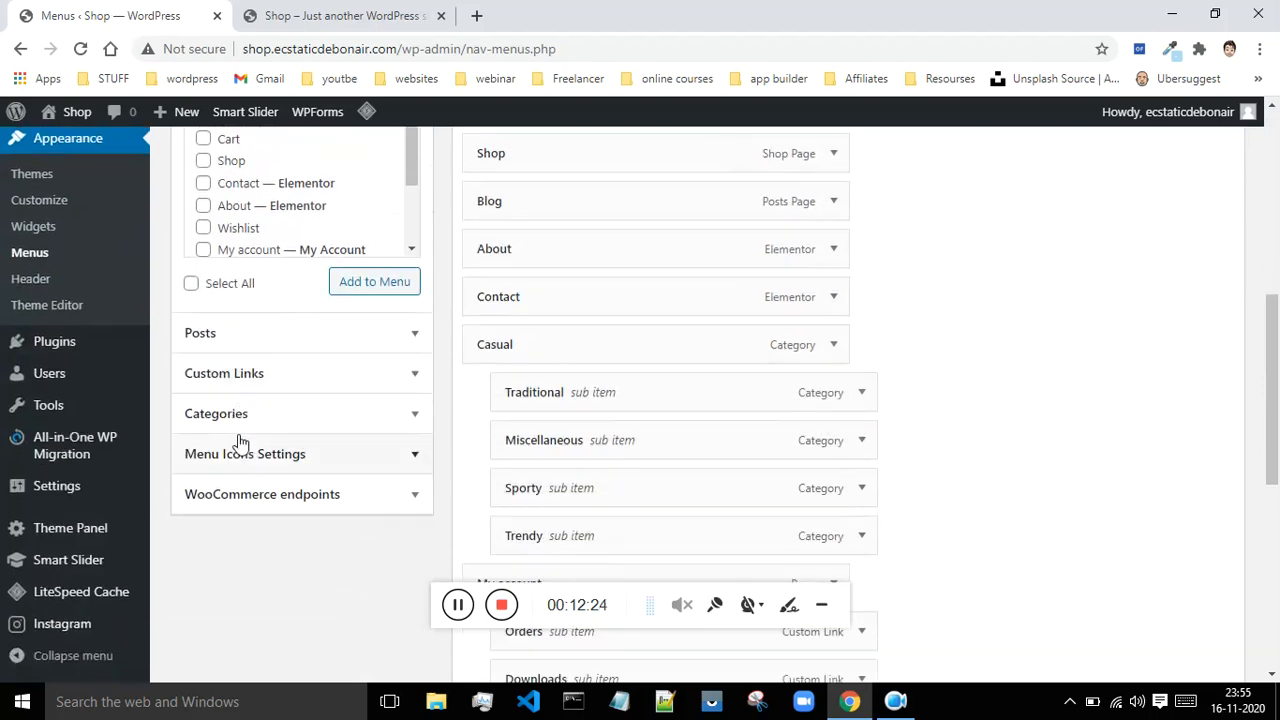
{"action": "left_click", "coordinate": [261, 386]}
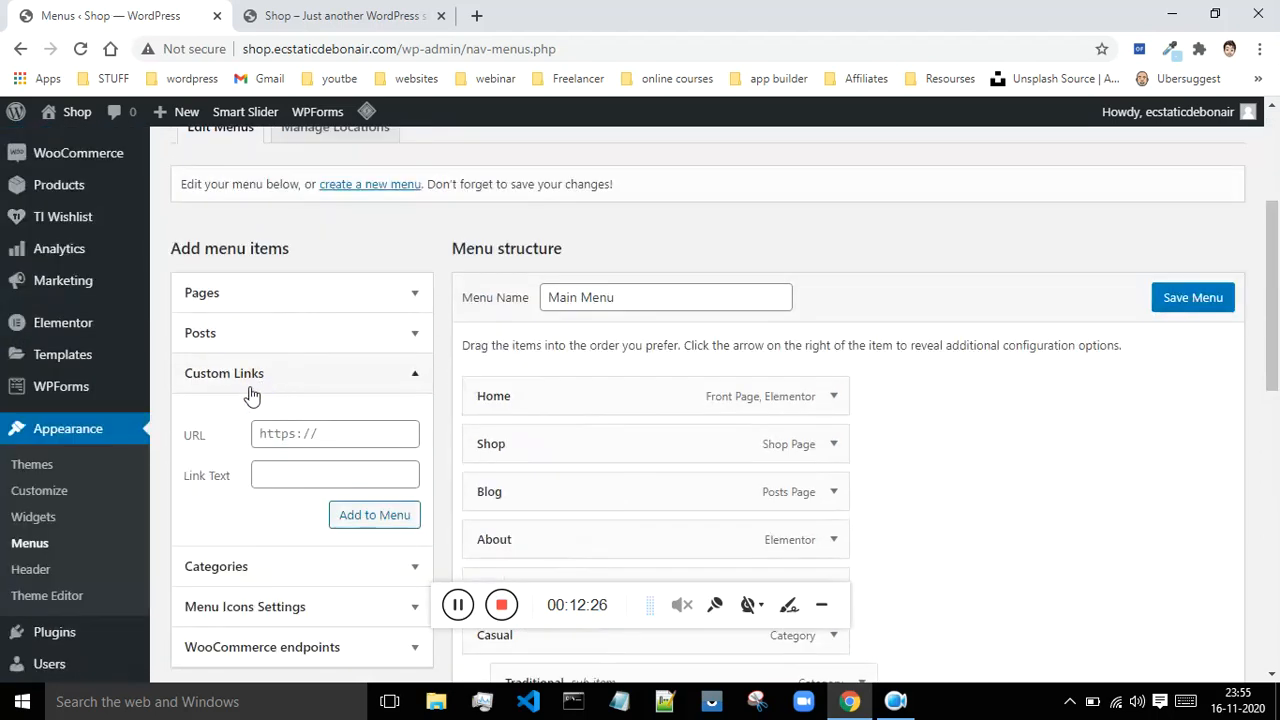
{"action": "scroll", "coordinate": [245, 440], "scroll_direction": "down", "scroll_amount": 1}
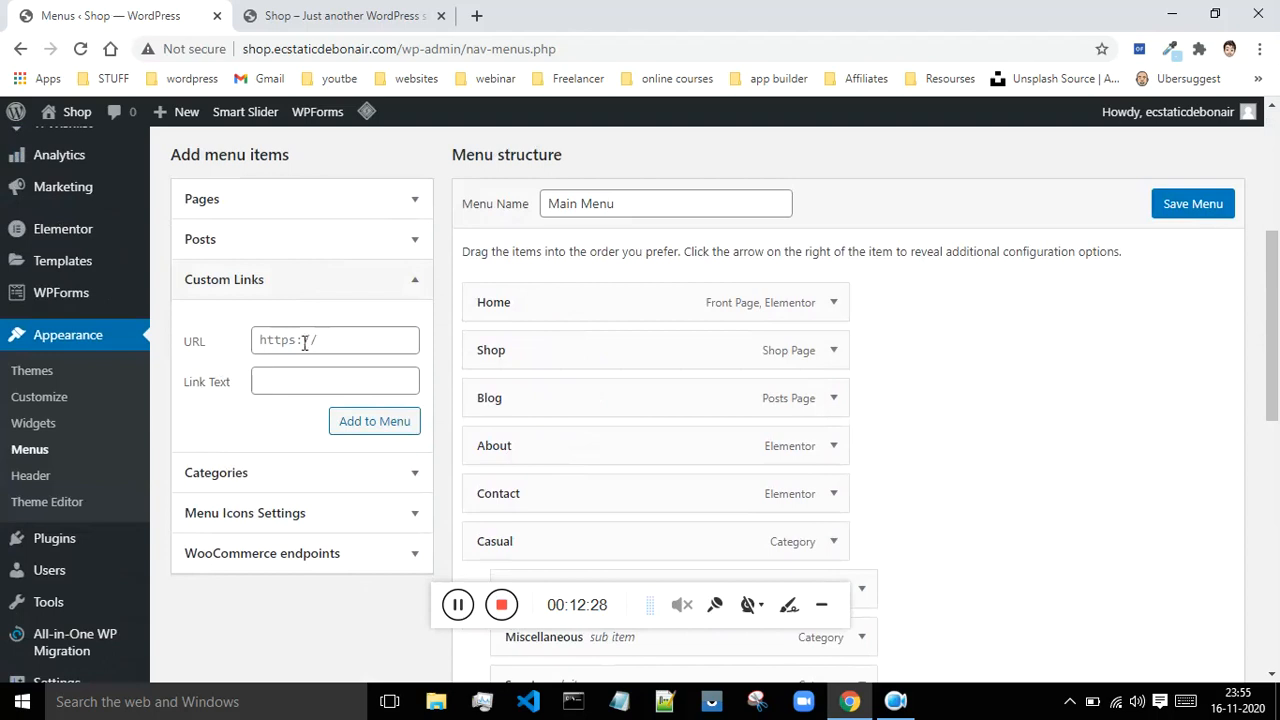
{"action": "left_click", "coordinate": [268, 386]}
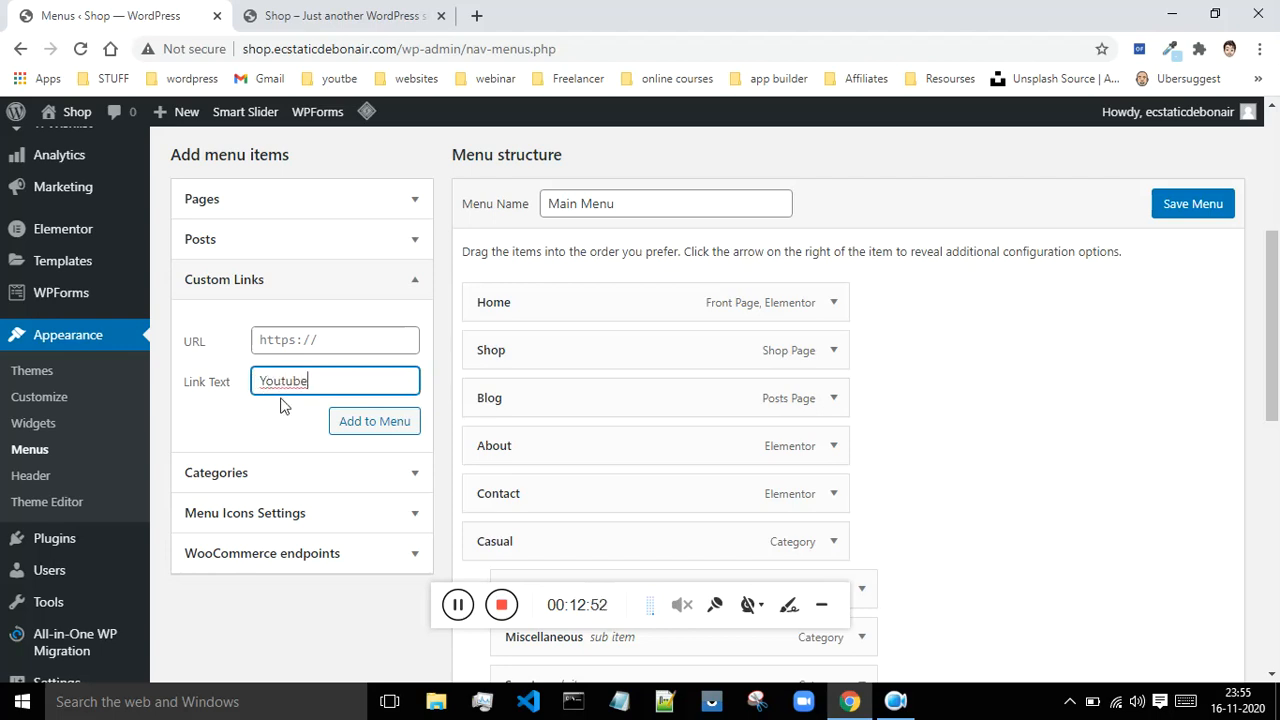
Step: Open YouTube from the bookmarks in a new browser tab and copy its address
{"action": "left_click", "coordinate": [476, 15]}
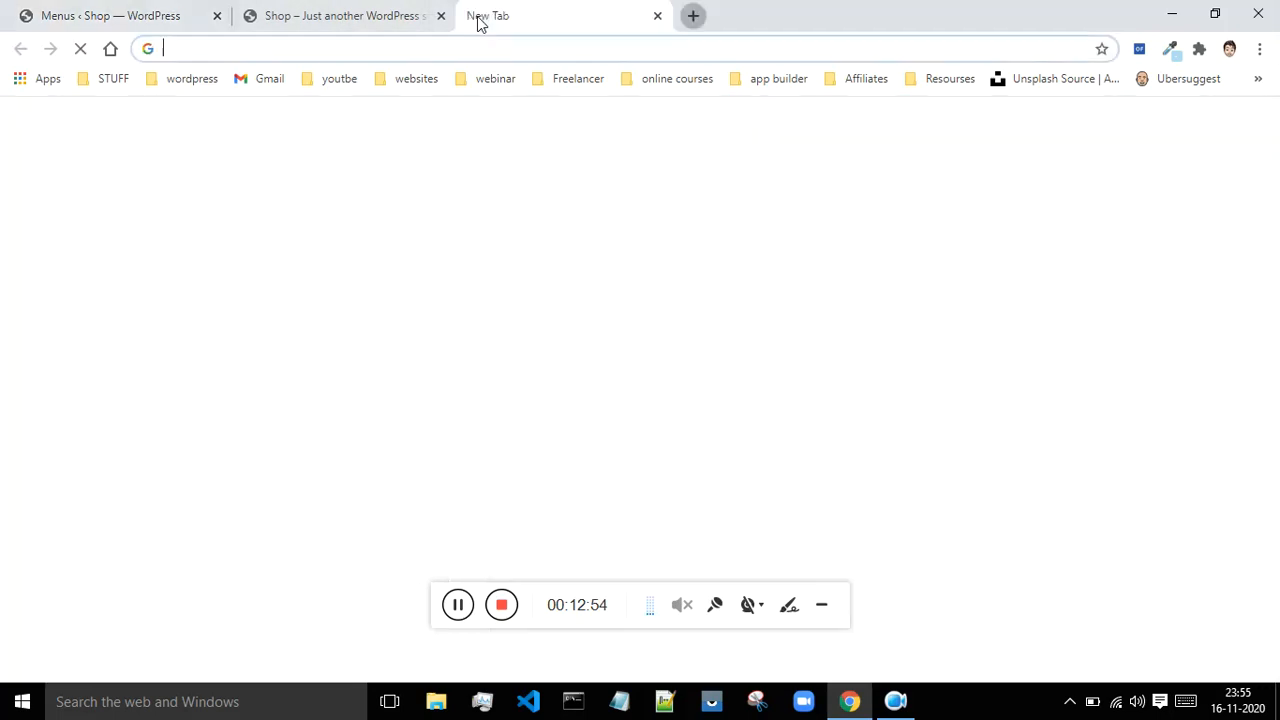
{"action": "left_click", "coordinate": [341, 85]}
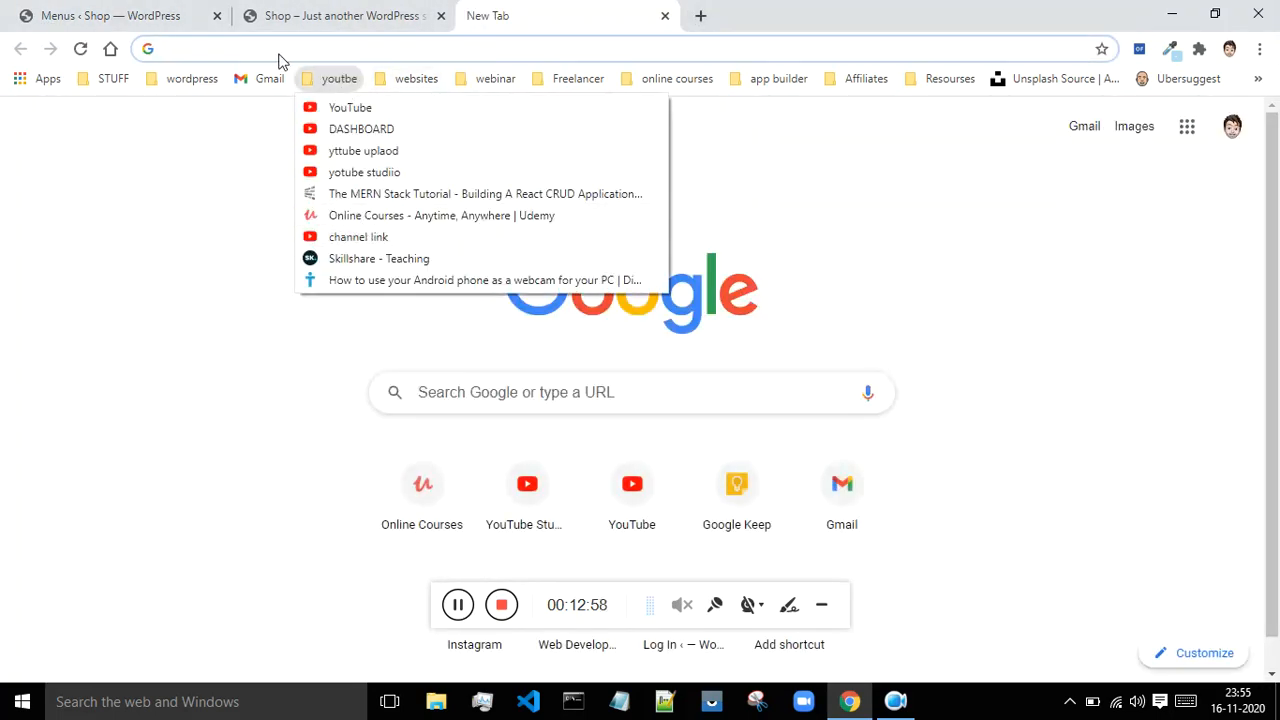
{"action": "left_click", "coordinate": [346, 107]}
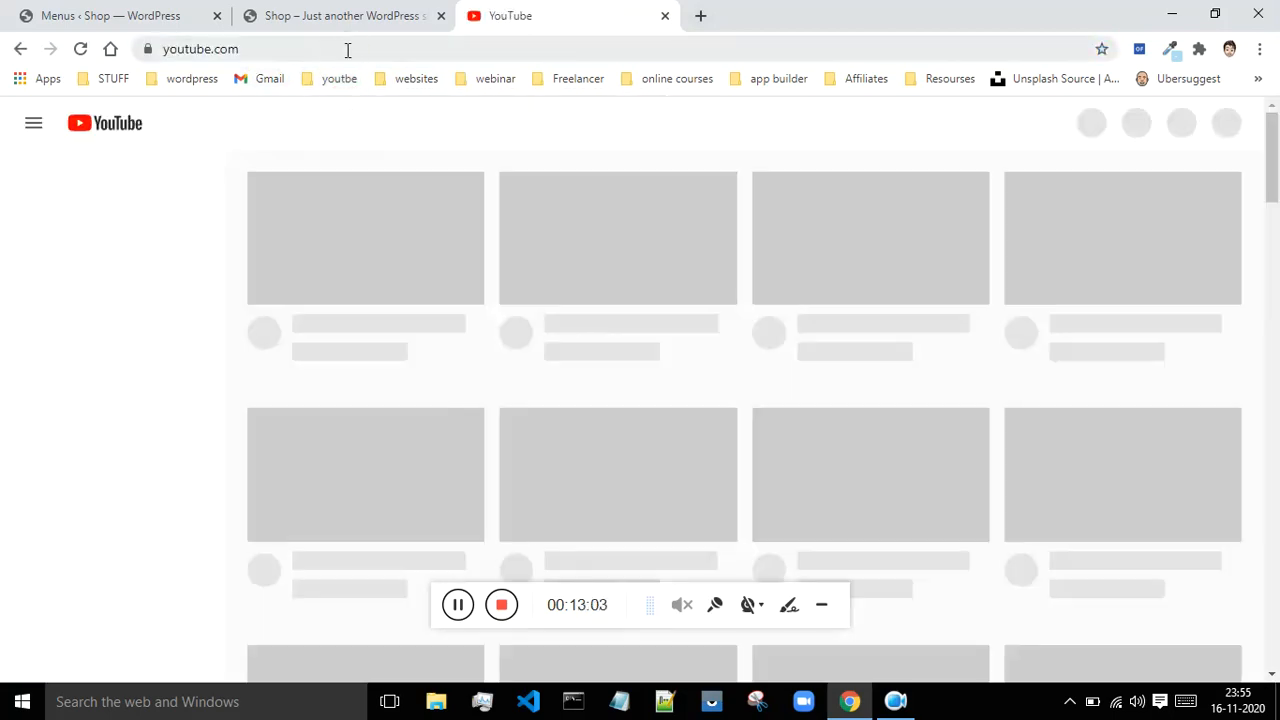
{"action": "left_click", "coordinate": [346, 48]}
{"action": "double_click", "coordinate": [347, 45]}
{"action": "triple_click", "coordinate": [347, 45]}
{"action": "key", "text": "ctrl+c"}
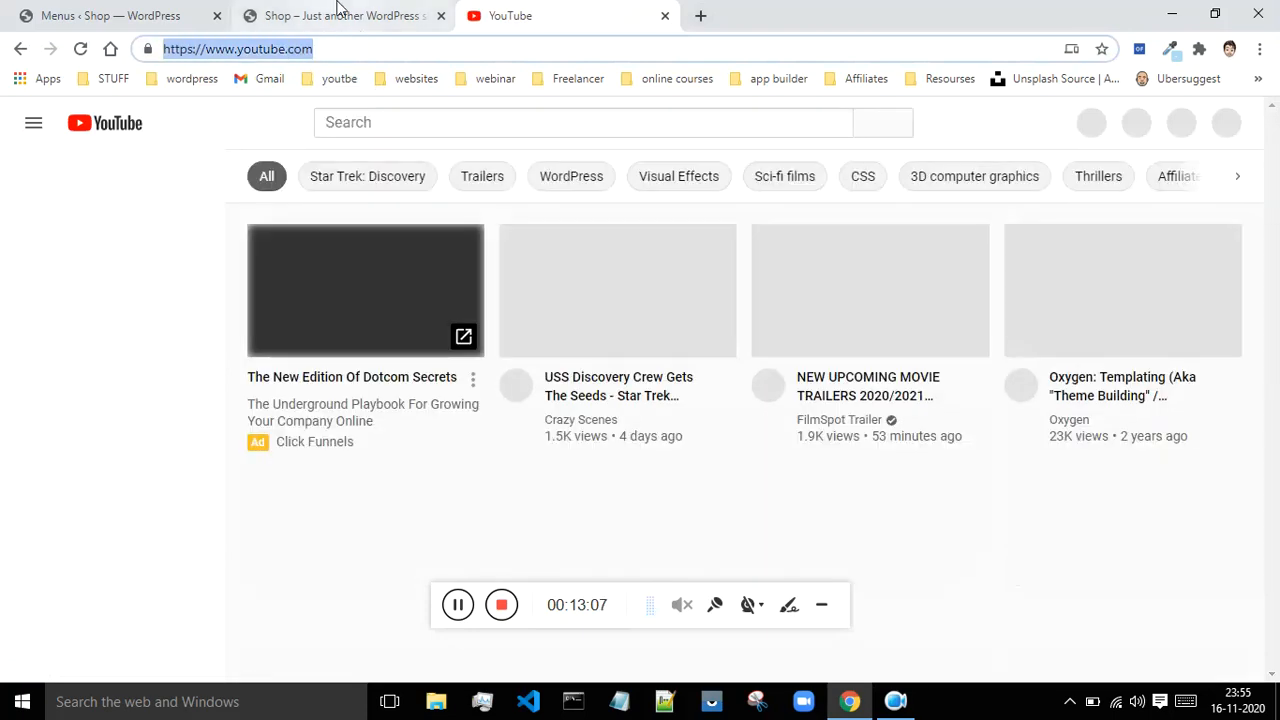
{"action": "left_click", "coordinate": [340, 12]}
{"action": "left_click", "coordinate": [158, 12]}
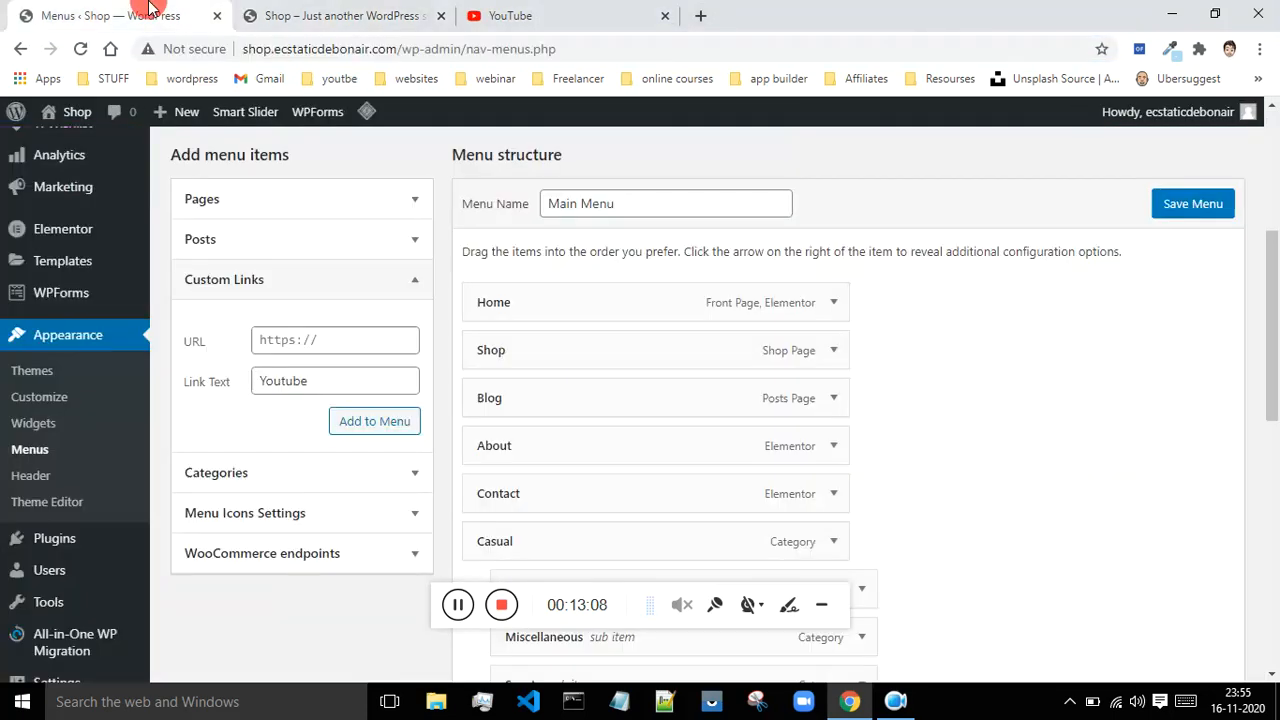
{"action": "left_click", "coordinate": [303, 343]}
{"action": "key", "text": "ctrl+v"}
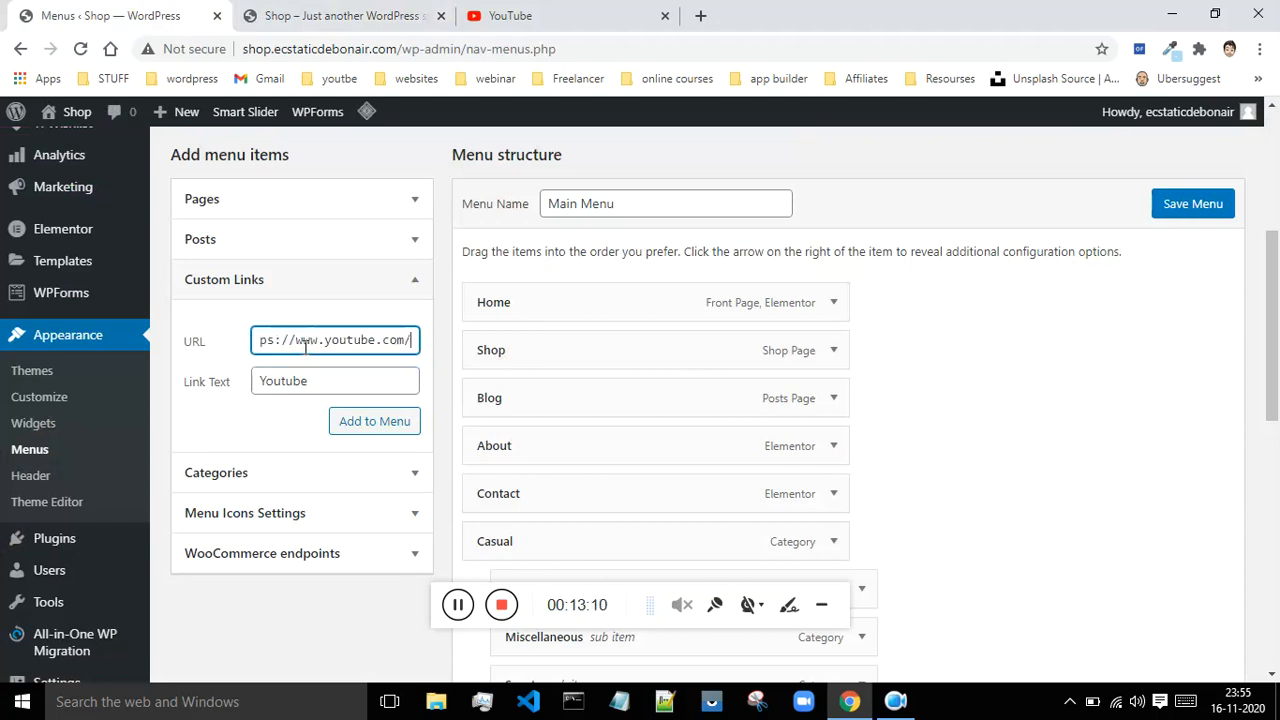
{"action": "left_click", "coordinate": [378, 423]}
Step: Save the Main Menu with the Youtube custom link as a top-level item at its end
{"action": "scroll", "coordinate": [1027, 405], "scroll_direction": "down", "scroll_amount": 5}
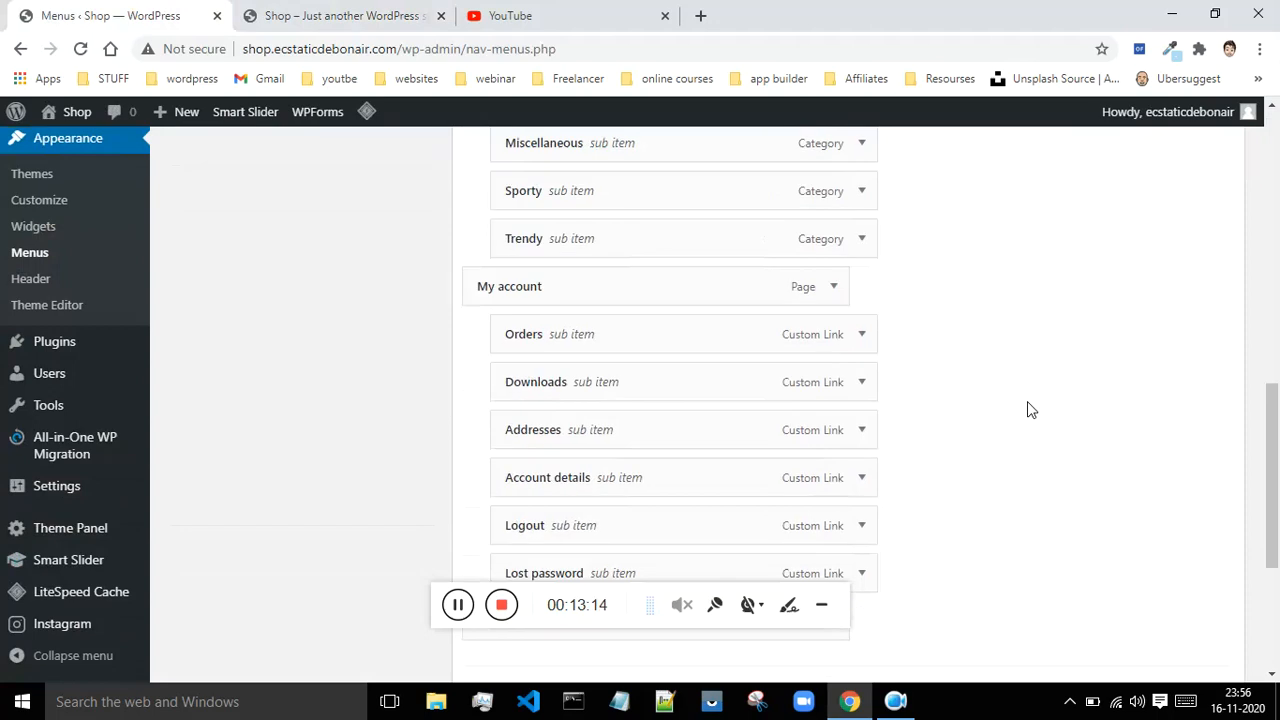
{"action": "scroll", "coordinate": [1027, 405], "scroll_direction": "down", "scroll_amount": 3}
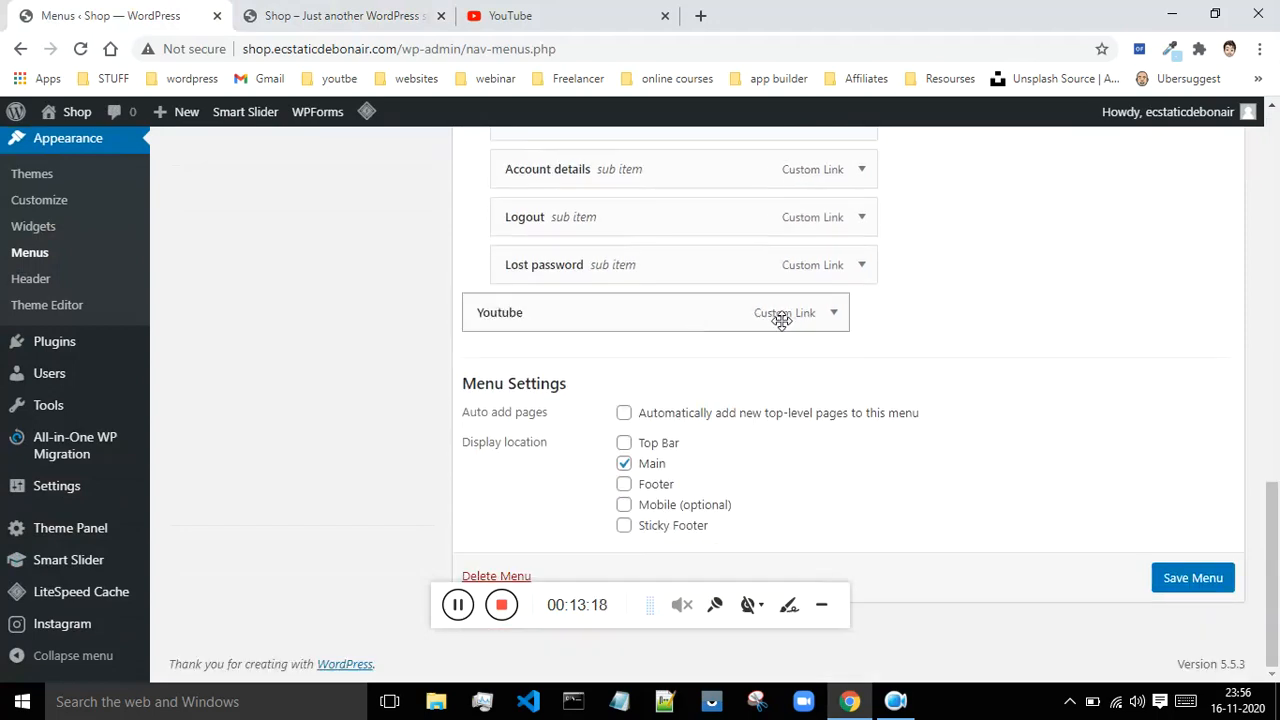
{"action": "left_click", "coordinate": [1207, 588]}
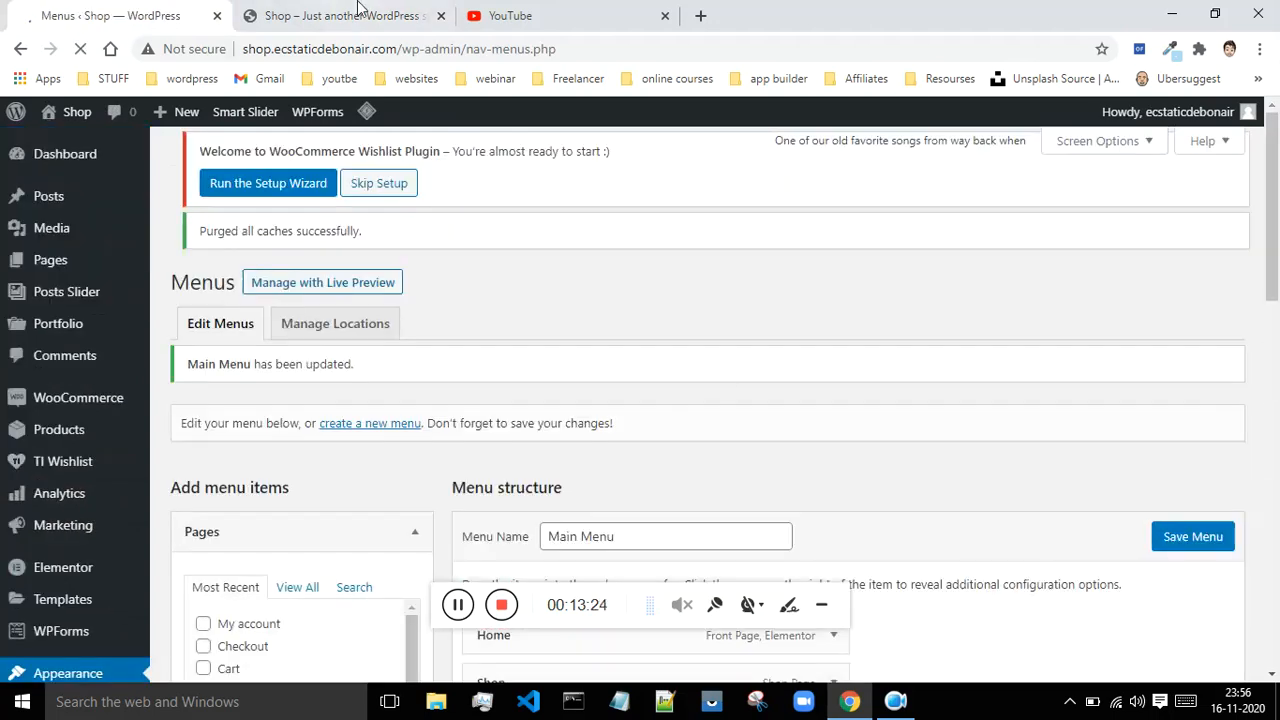
Step: Reload the live shop page to check the Youtube link in the header, and close the YouTube tab
{"action": "left_click", "coordinate": [293, 12]}
{"action": "left_click", "coordinate": [80, 50]}
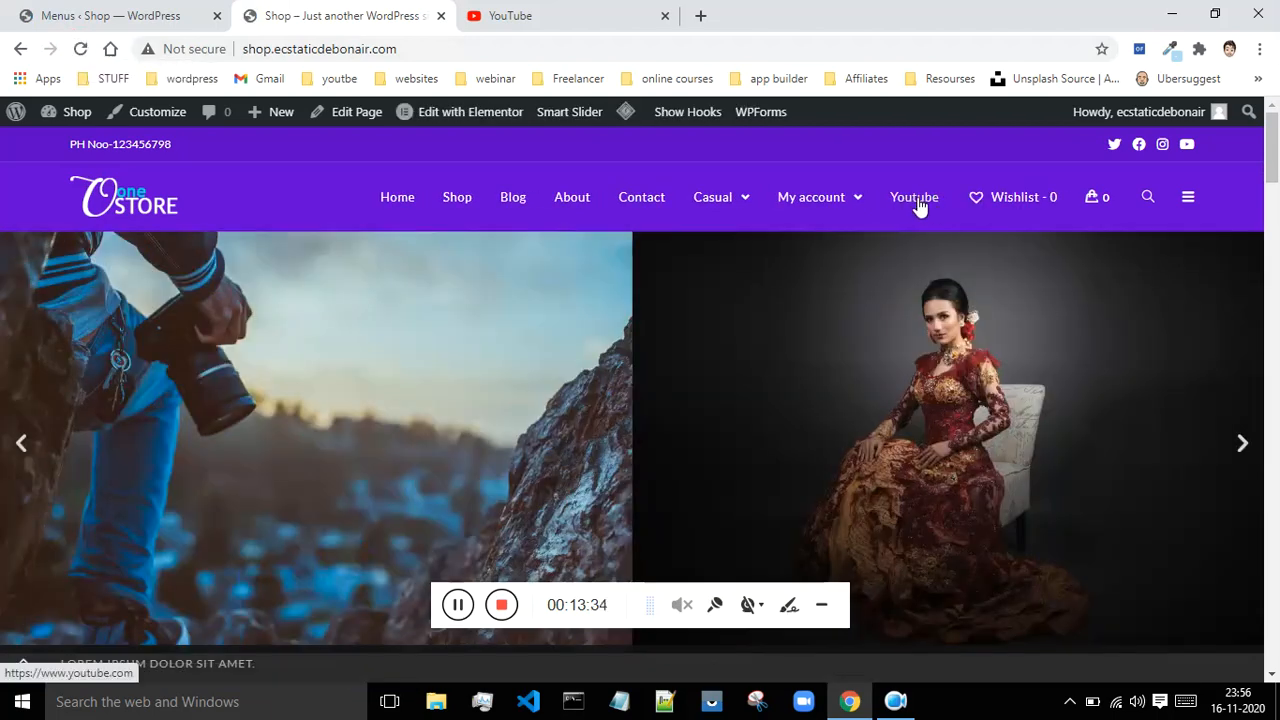
{"action": "left_click", "coordinate": [514, 14]}
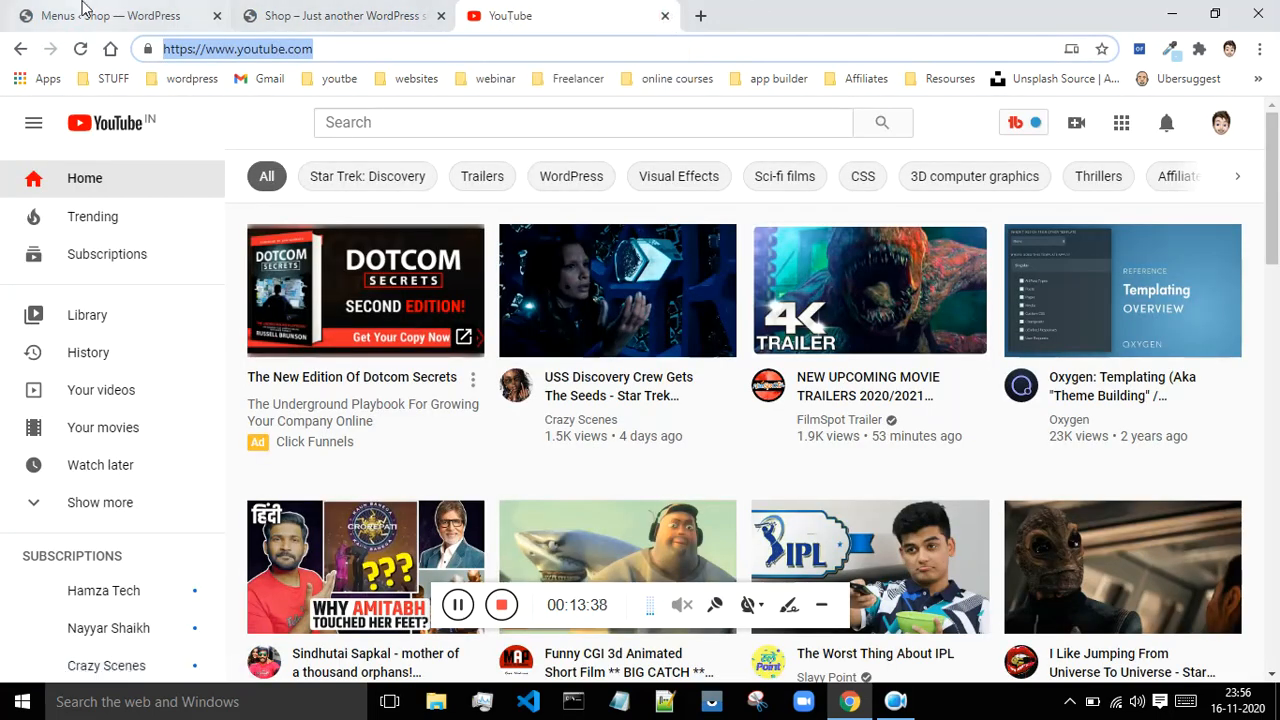
{"action": "left_click", "coordinate": [666, 18]}
Step: Review the Main Menu structure and expand the Youtube item's settings to examine its link, megamenu and icon options
{"action": "scroll", "coordinate": [828, 380], "scroll_direction": "down", "scroll_amount": 3}
{"action": "scroll", "coordinate": [828, 380], "scroll_direction": "down", "scroll_amount": 6}
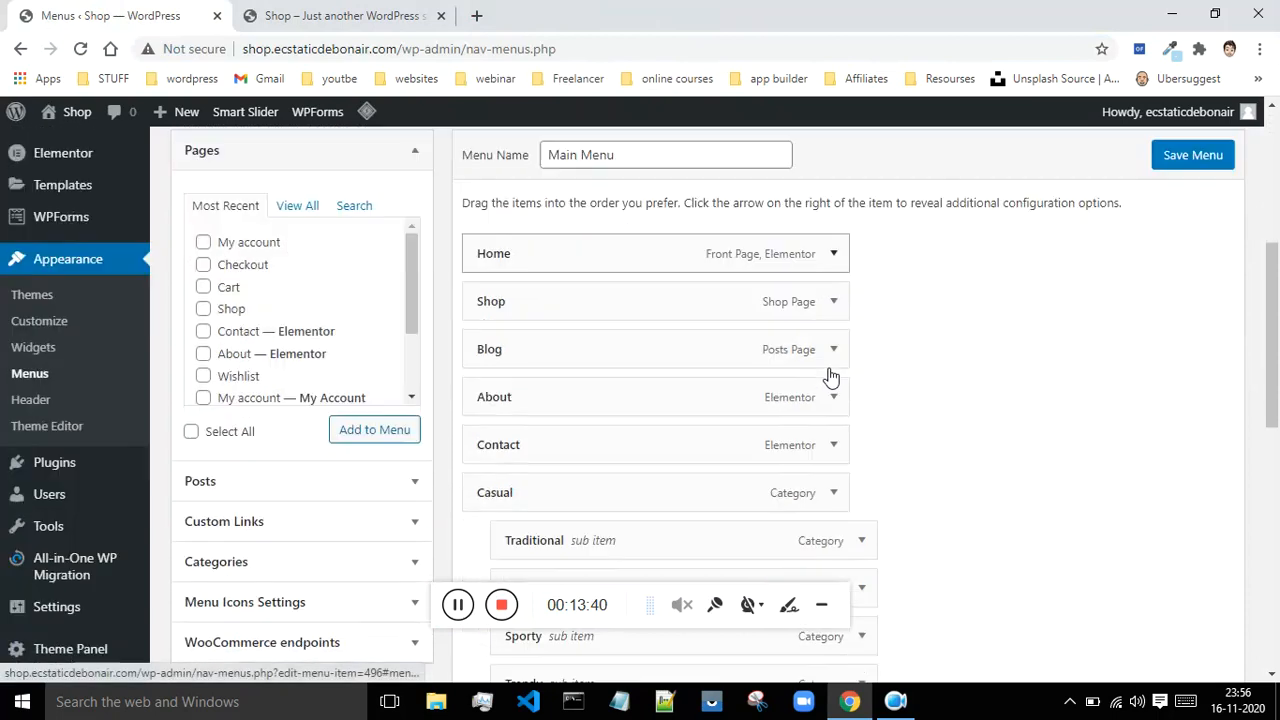
{"action": "scroll", "coordinate": [1119, 403], "scroll_direction": "down", "scroll_amount": 3}
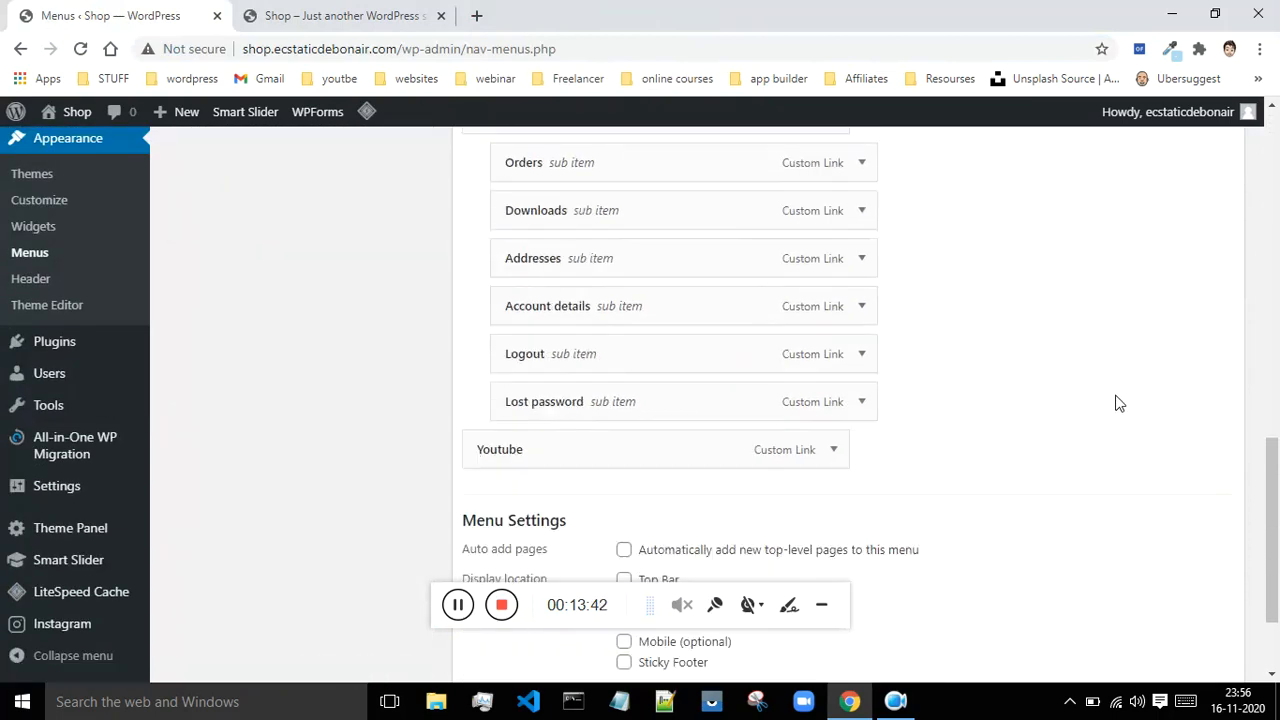
{"action": "scroll", "coordinate": [1119, 403], "scroll_direction": "up", "scroll_amount": 4}
{"action": "scroll", "coordinate": [1119, 403], "scroll_direction": "up", "scroll_amount": 2}
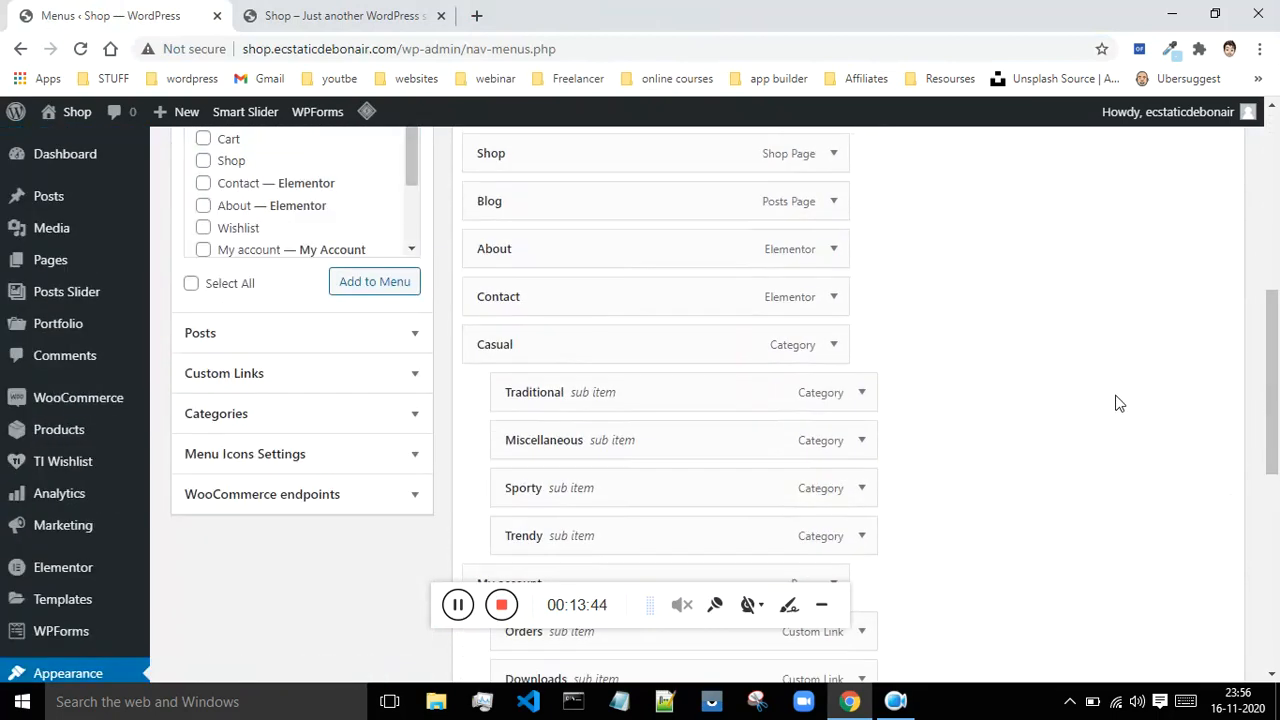
{"action": "scroll", "coordinate": [1119, 403], "scroll_direction": "up", "scroll_amount": 3}
{"action": "scroll", "coordinate": [1117, 403], "scroll_direction": "down", "scroll_amount": 10}
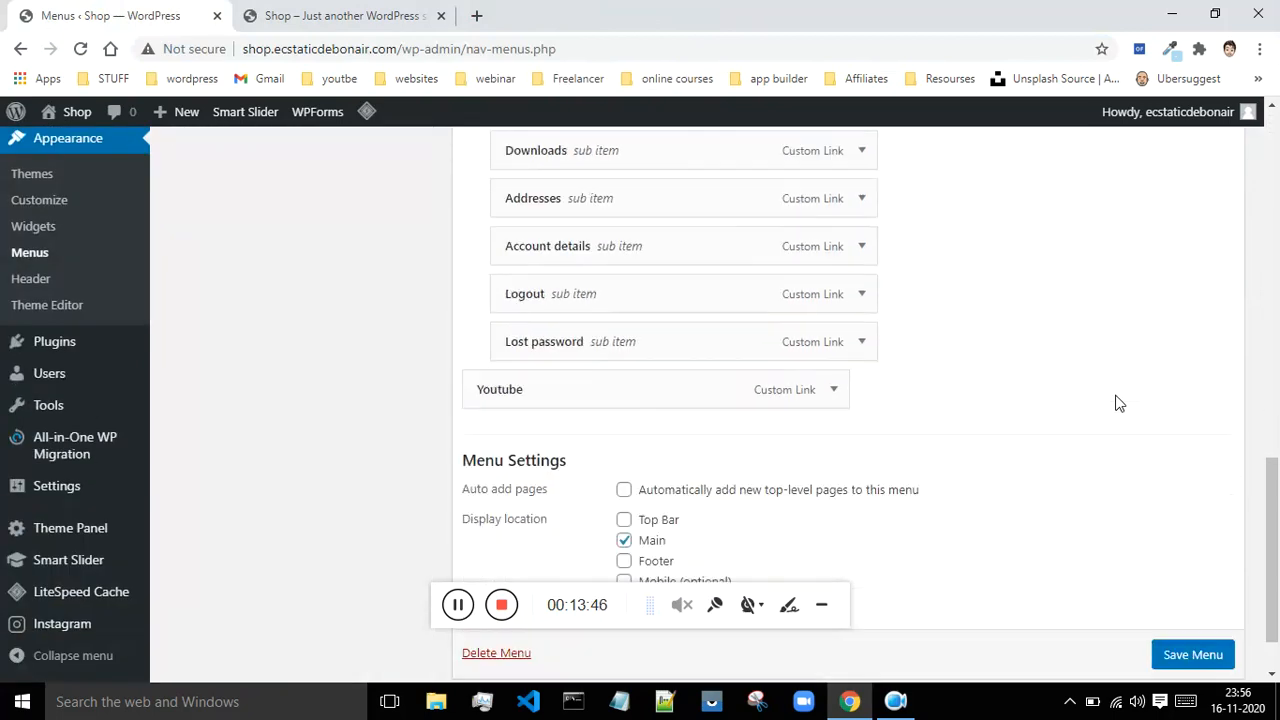
{"action": "left_click", "coordinate": [834, 314]}
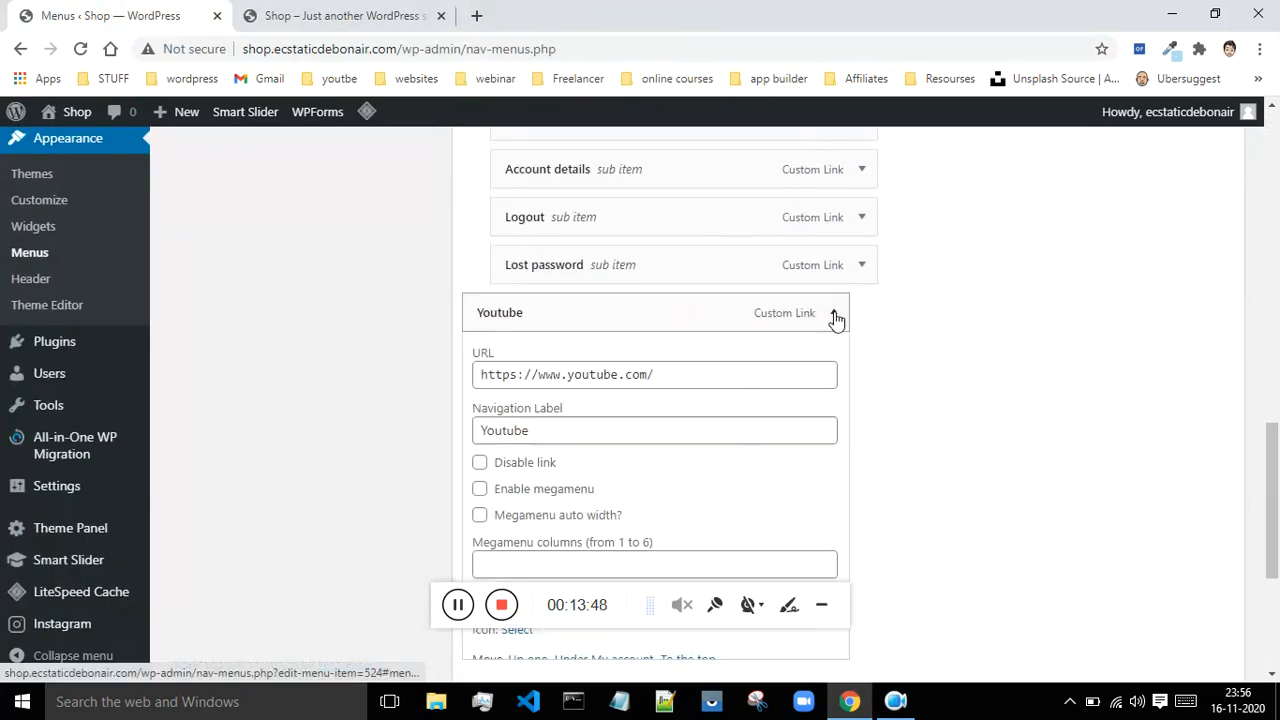
{"action": "scroll", "coordinate": [835, 318], "scroll_direction": "down", "scroll_amount": 1}
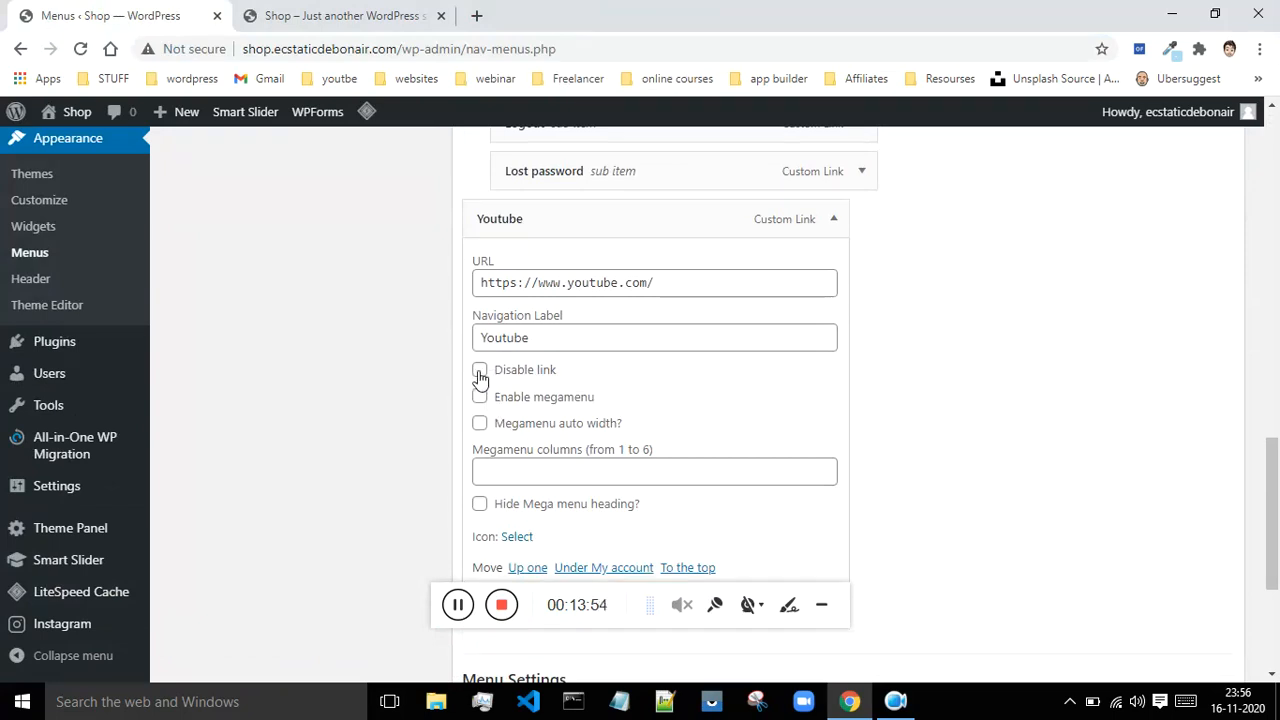
Step: Check the Casual dropdown on the live shop page and return to the Menus page
{"action": "left_click", "coordinate": [288, 8]}
{"action": "mouse_move", "coordinate": [715, 203]}
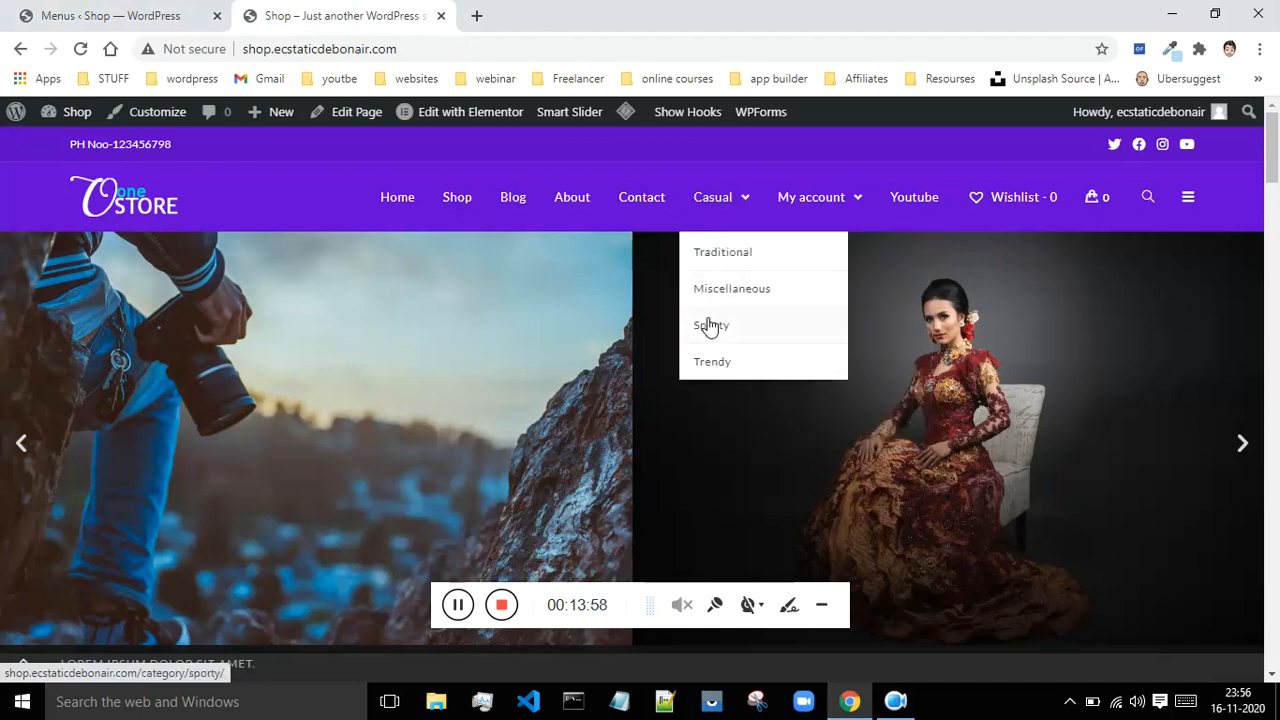
{"action": "left_click", "coordinate": [137, 12]}
Step: Set the Youtube custom link's URL to #, disable its link and rename its navigation label to Catagory
{"action": "scroll", "coordinate": [761, 340], "scroll_direction": "down", "scroll_amount": 1}
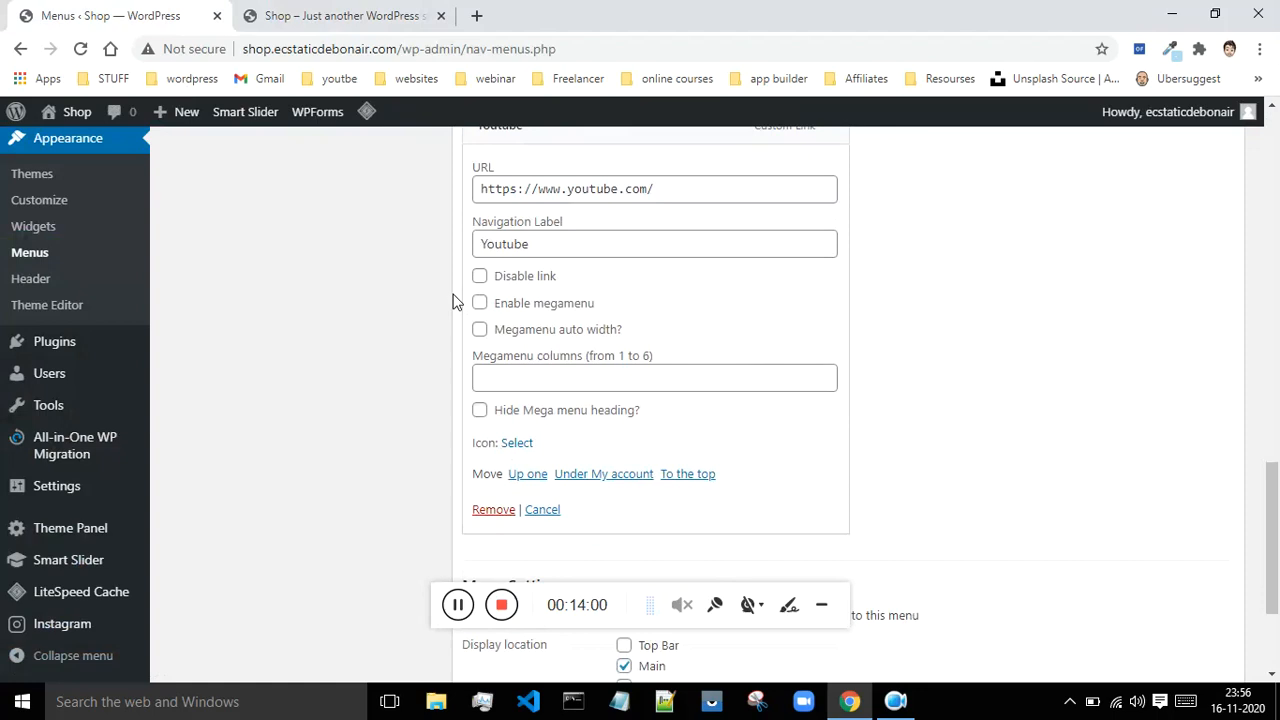
{"action": "left_click_drag", "start_coordinate": [665, 188], "coordinate": [474, 190]}
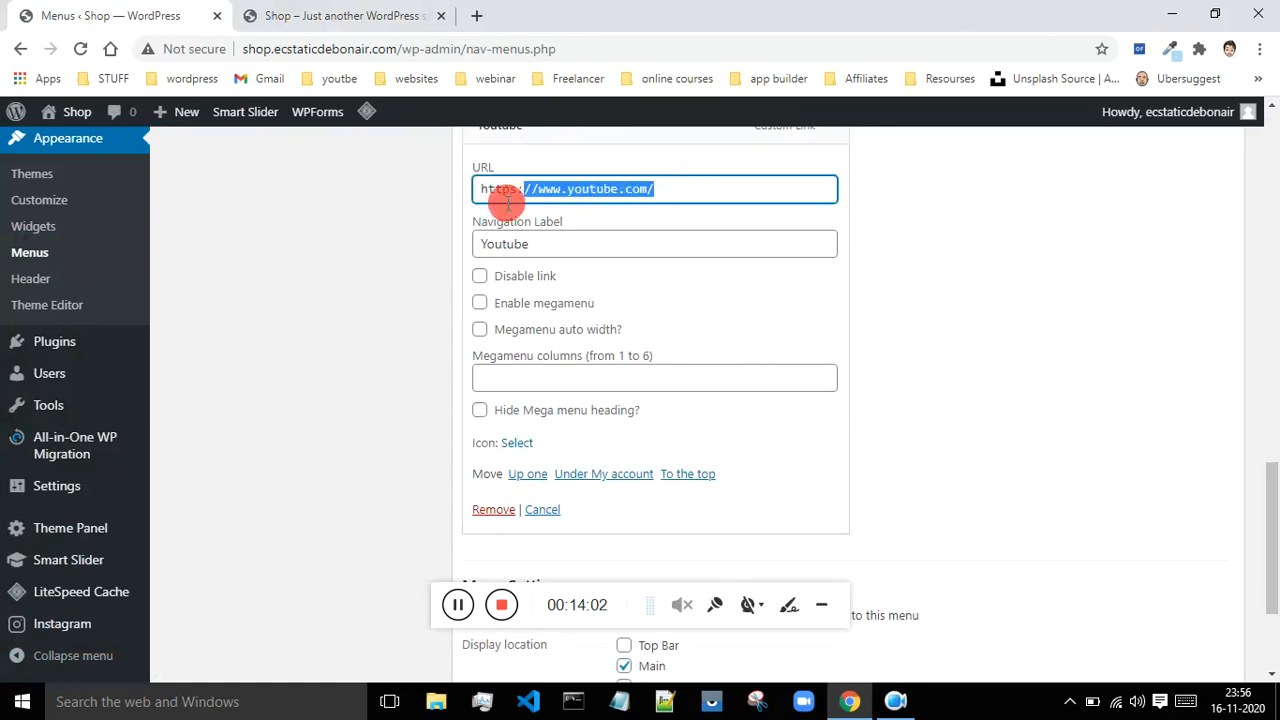
{"action": "key", "text": "BackSpace"}
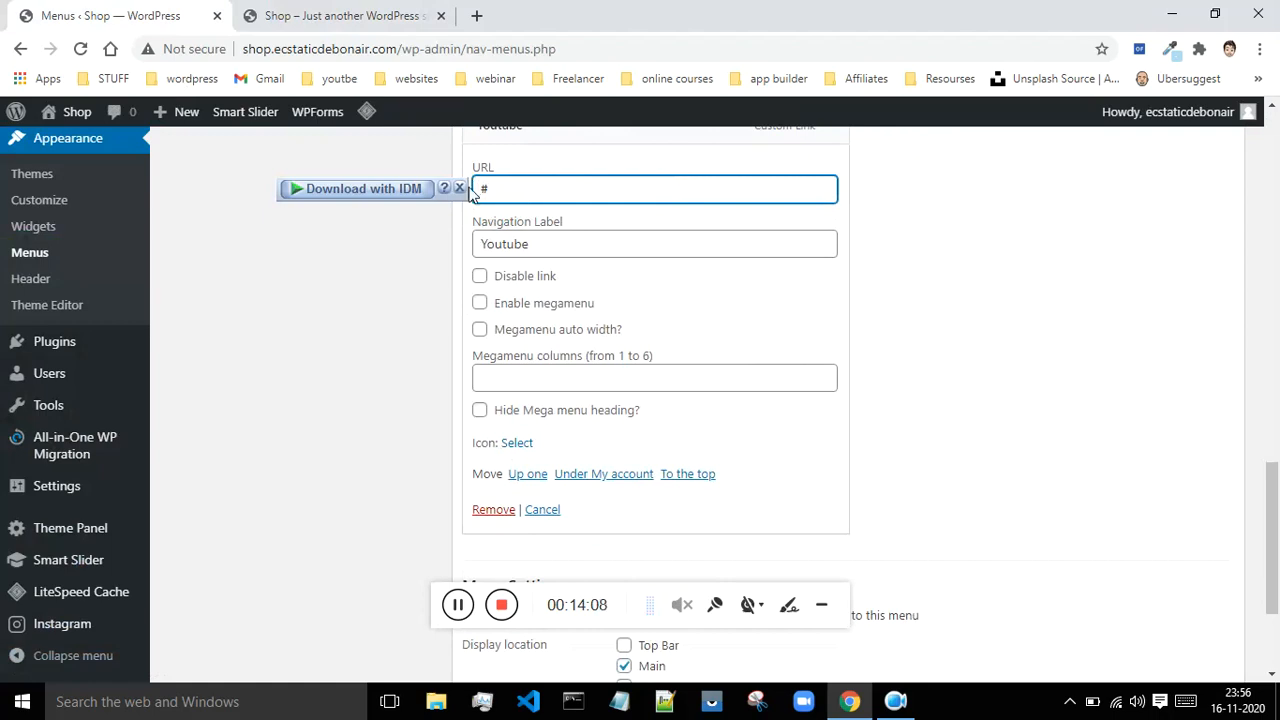
{"action": "left_click", "coordinate": [479, 278]}
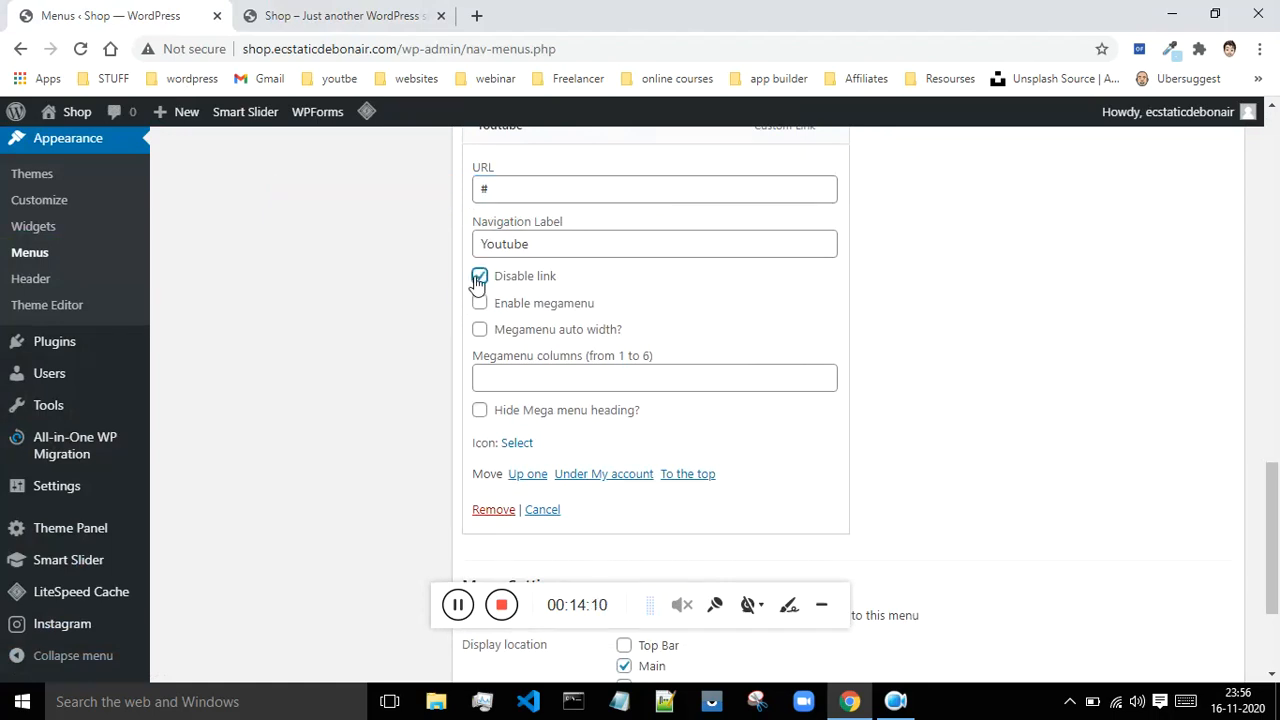
{"action": "left_click_drag", "start_coordinate": [538, 246], "coordinate": [452, 243]}
{"action": "key", "text": "BackSpace"}
{"action": "type", "text": "Catagory"}
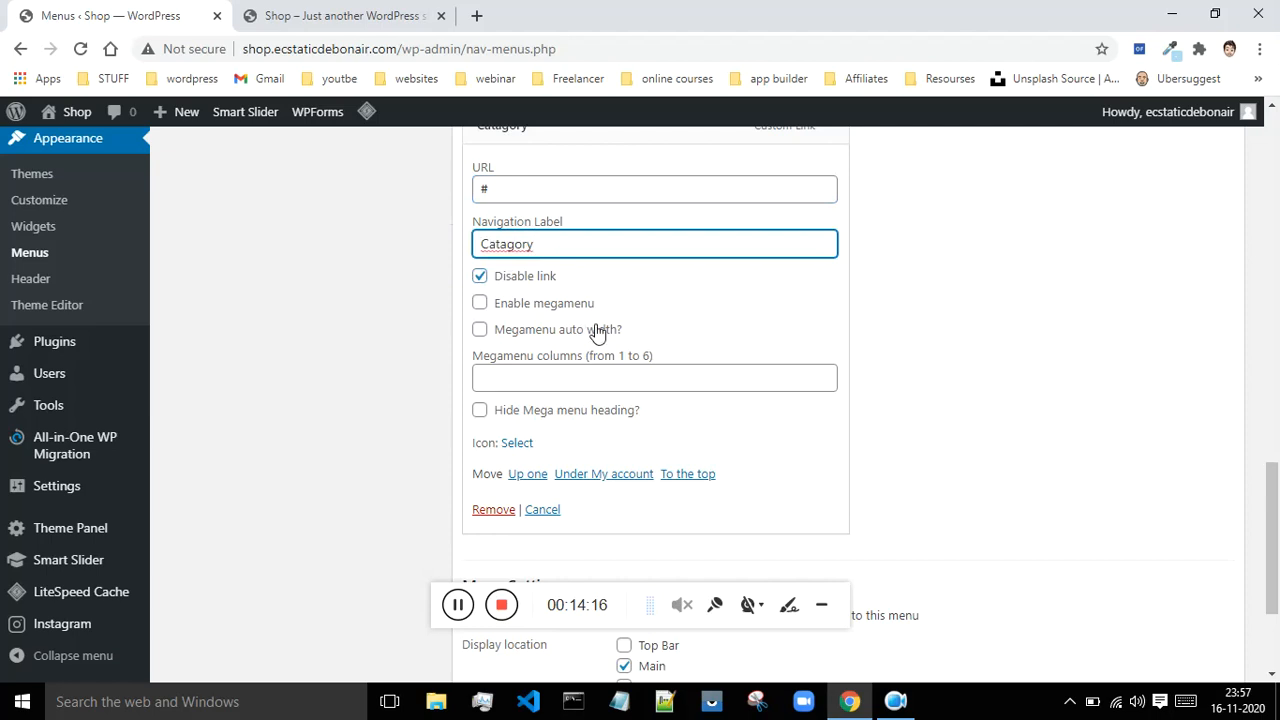
Step: Save the Main Menu with the renamed Catagory item
{"action": "scroll", "coordinate": [511, 426], "scroll_direction": "down", "scroll_amount": 1}
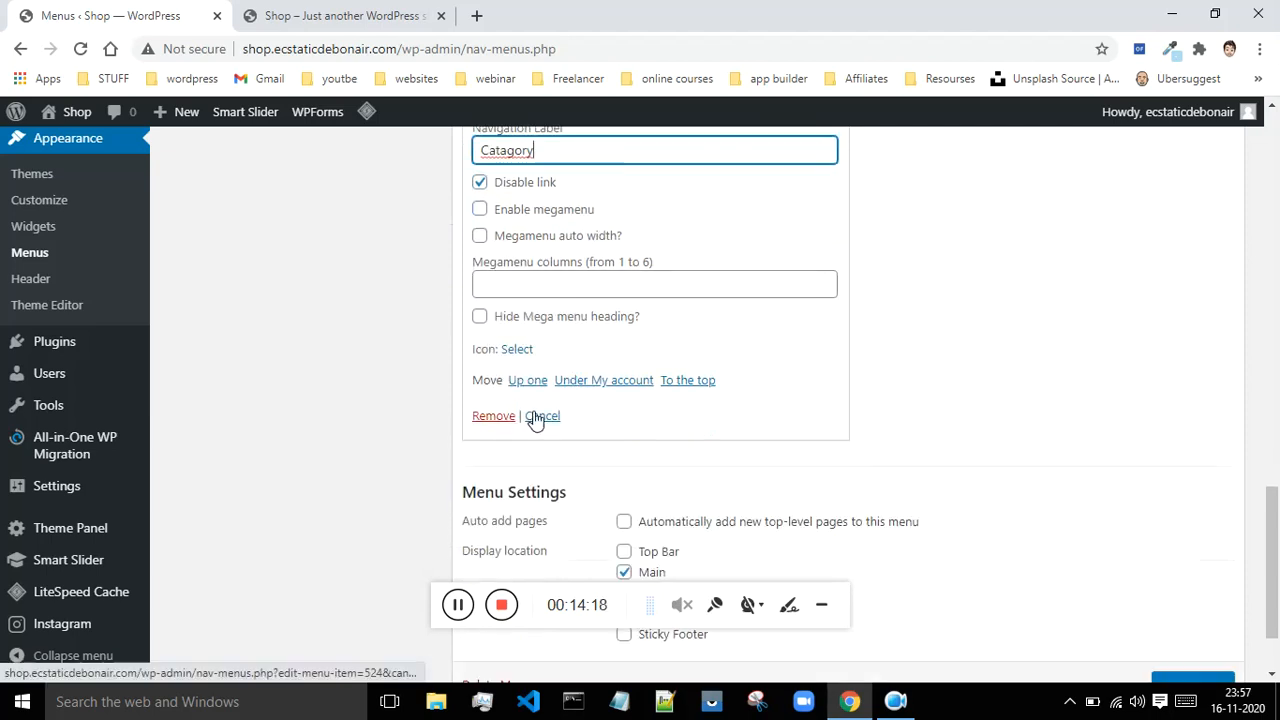
{"action": "scroll", "coordinate": [852, 420], "scroll_direction": "down", "scroll_amount": 1}
{"action": "left_click", "coordinate": [1174, 580]}
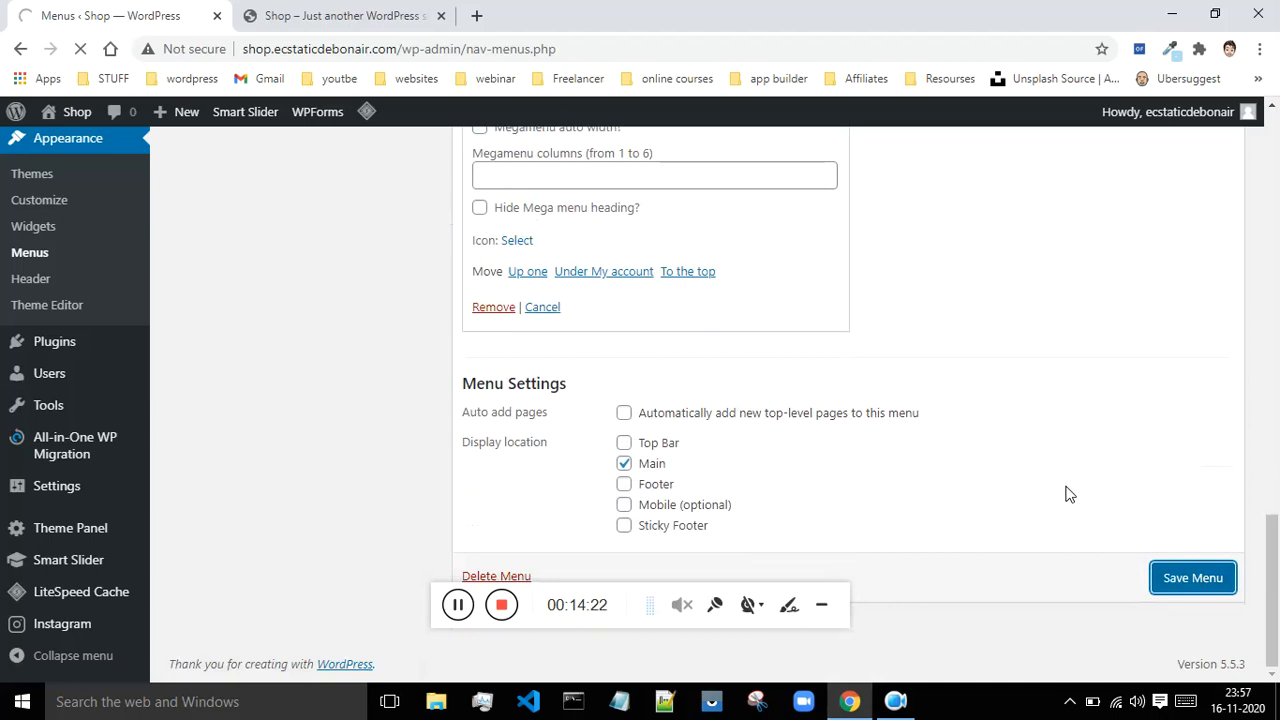
{"action": "scroll", "coordinate": [1068, 494], "scroll_direction": "up", "scroll_amount": 4}
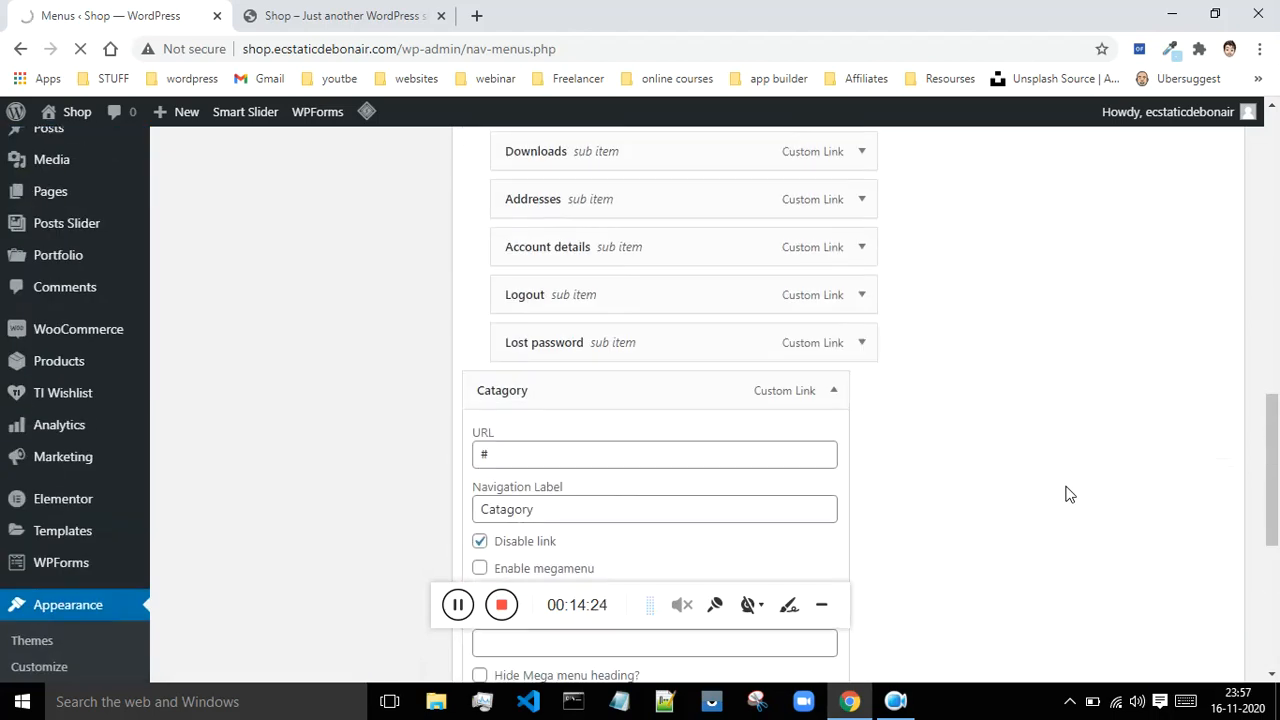
{"action": "scroll", "coordinate": [1066, 492], "scroll_direction": "down", "scroll_amount": 2}
{"action": "scroll", "coordinate": [1050, 490], "scroll_direction": "down", "scroll_amount": 5}
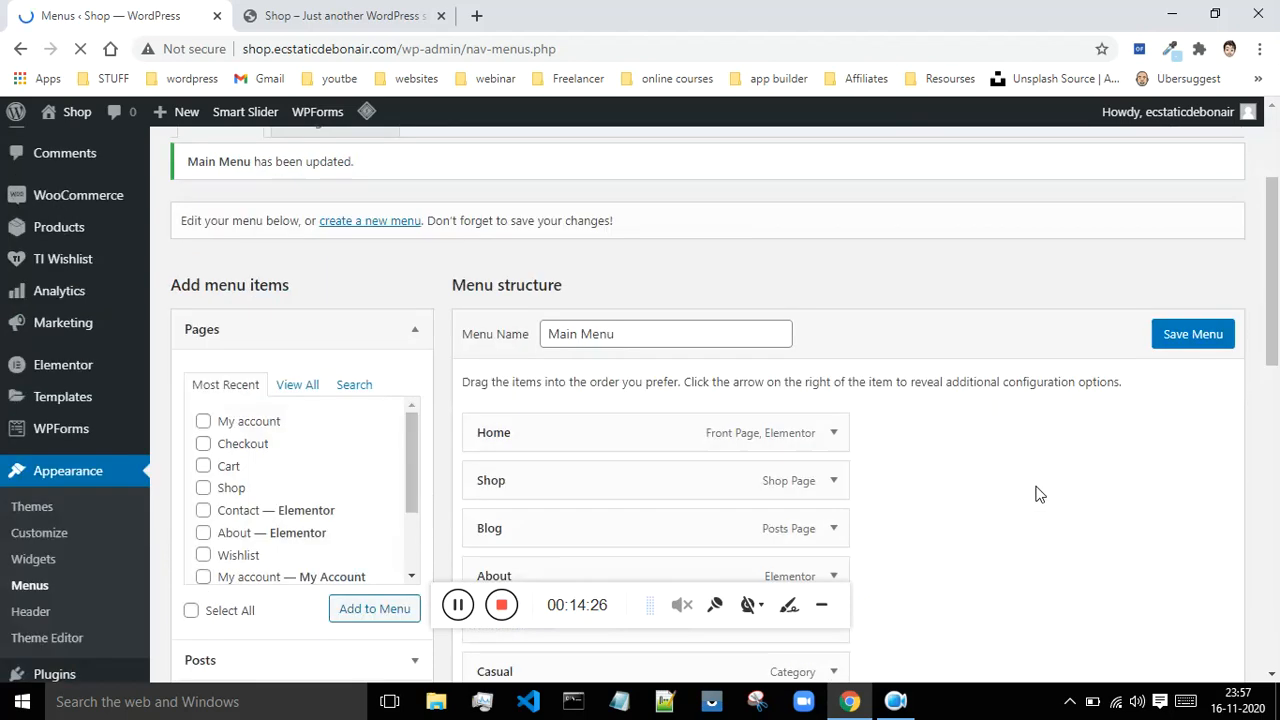
Step: Move the Catagory item up in the menu structure to sit between Contact and Casual
{"action": "scroll", "coordinate": [1036, 488], "scroll_direction": "down", "scroll_amount": 6}
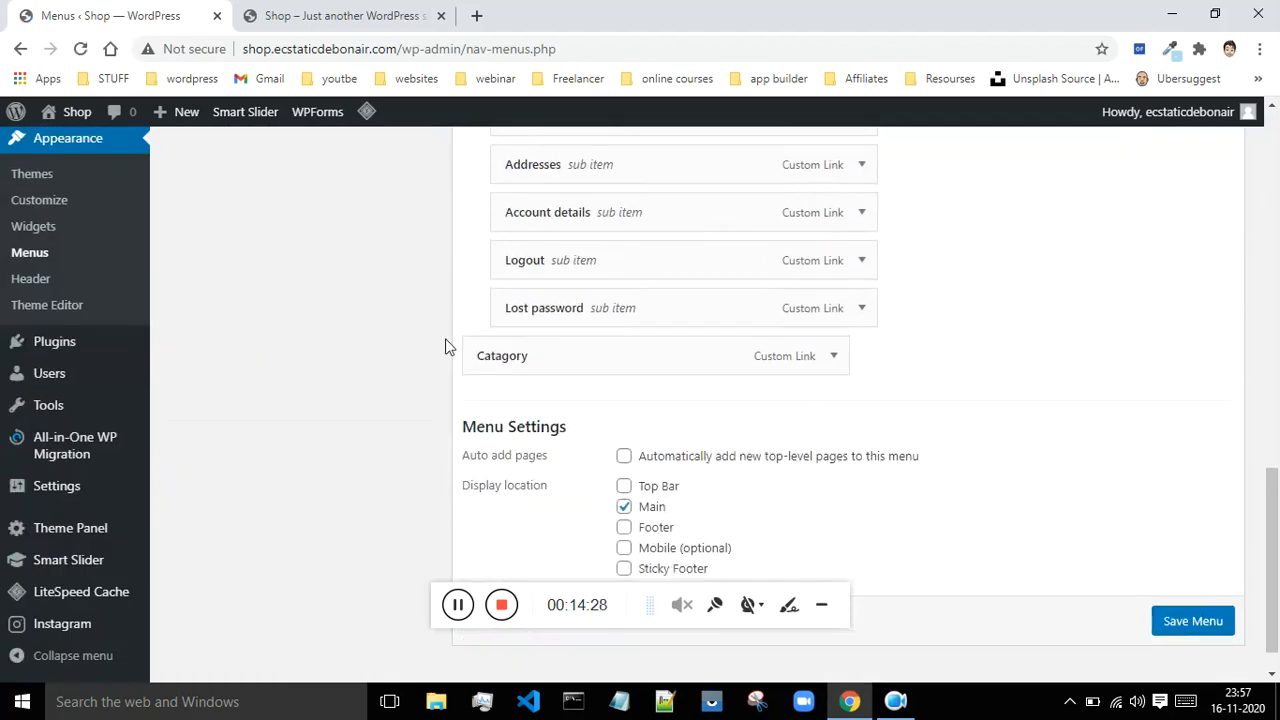
{"action": "scroll", "coordinate": [535, 366], "scroll_direction": "up", "scroll_amount": 1}
{"action": "left_click_drag", "start_coordinate": [480, 449], "coordinate": [482, 255]}
Step: Try to move the Traditional and Miscellaneous sub items out from under Casual
{"action": "left_click_drag", "start_coordinate": [509, 321], "coordinate": [551, 301]}
{"action": "left_click_drag", "start_coordinate": [527, 346], "coordinate": [514, 346]}
{"action": "left_click", "coordinate": [537, 394]}
{"action": "left_click_drag", "start_coordinate": [537, 394], "coordinate": [514, 400]}
{"action": "left_click_drag", "start_coordinate": [540, 340], "coordinate": [494, 361]}
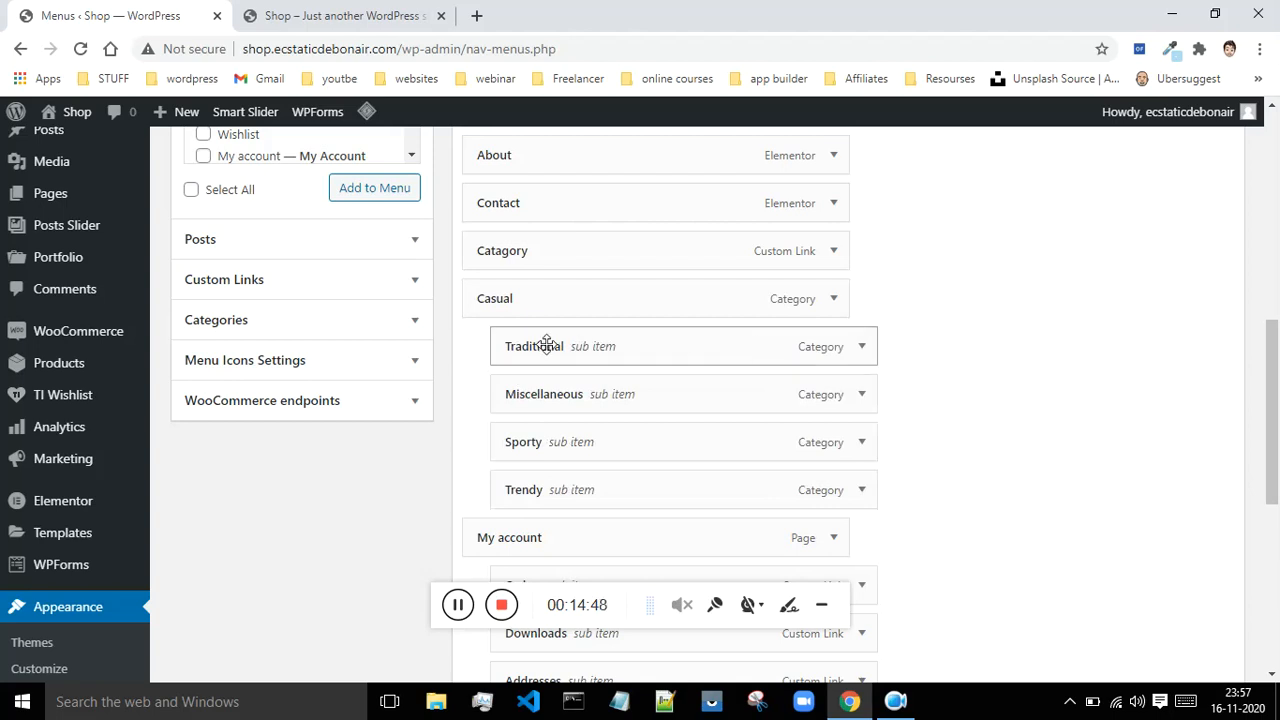
Step: Nest Casual with its sub-categories under Catagory, and collapse the Traditional item's settings
{"action": "left_click", "coordinate": [862, 347]}
{"action": "scroll", "coordinate": [845, 352], "scroll_direction": "down", "scroll_amount": 2}
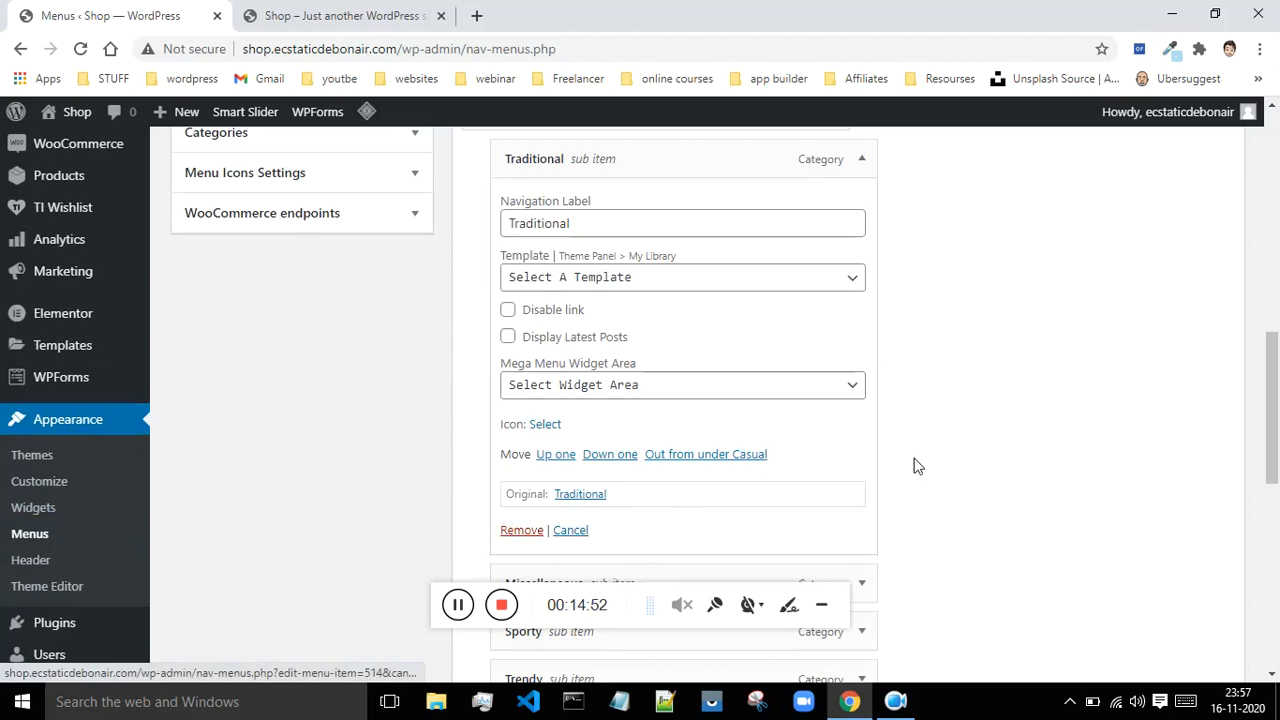
{"action": "scroll", "coordinate": [918, 466], "scroll_direction": "up", "scroll_amount": 1}
{"action": "scroll", "coordinate": [918, 466], "scroll_direction": "up", "scroll_amount": 2}
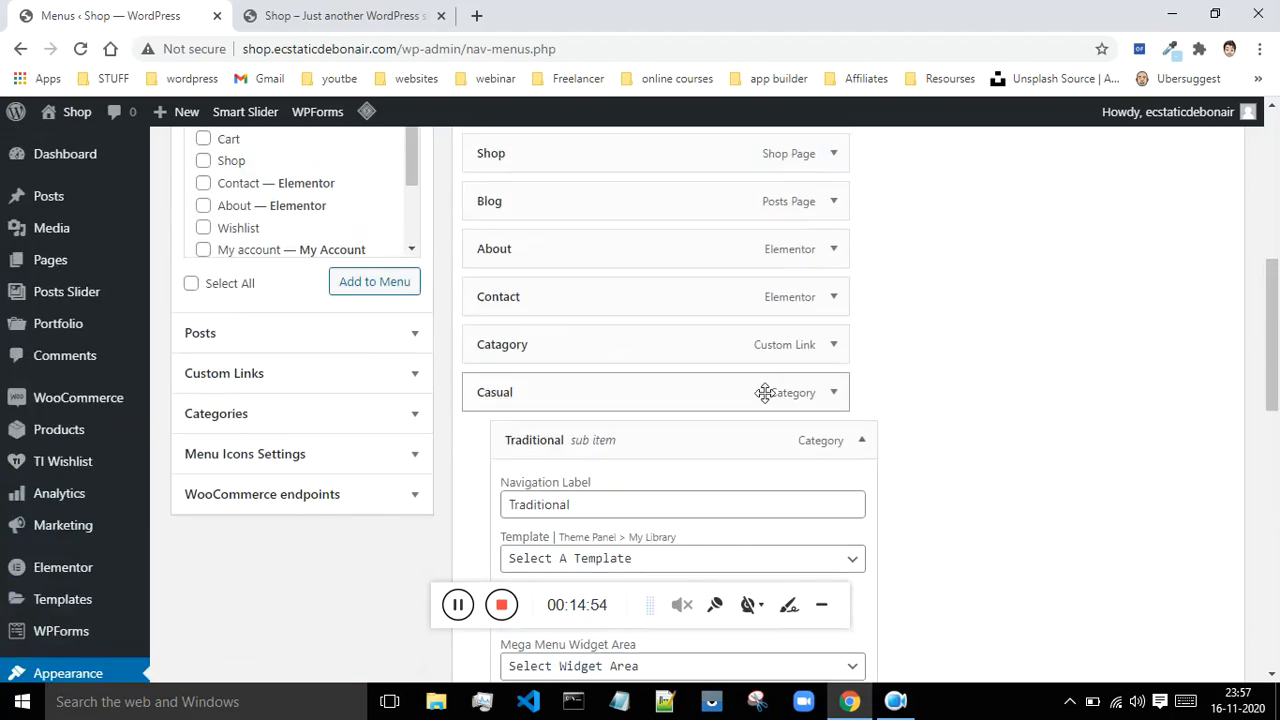
{"action": "left_click_drag", "start_coordinate": [608, 386], "coordinate": [669, 383]}
{"action": "scroll", "coordinate": [1143, 403], "scroll_direction": "down", "scroll_amount": 1}
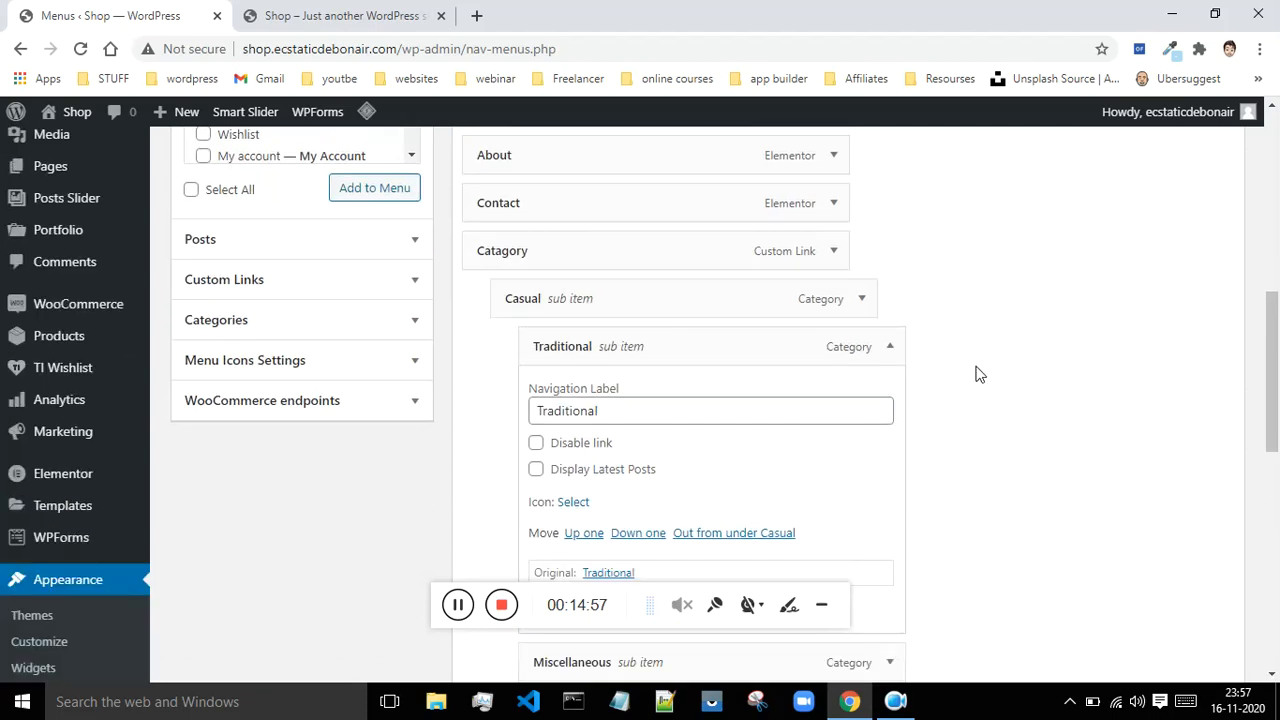
{"action": "left_click", "coordinate": [890, 346]}
{"action": "mouse_move", "coordinate": [524, 342]}
{"action": "left_mouse_down"}
{"action": "mouse_move", "coordinate": [453, 328]}
{"action": "mouse_move", "coordinate": [434, 289]}
{"action": "mouse_move", "coordinate": [530, 355]}
{"action": "left_mouse_up"}
Step: Remove the Casual category from the menu, leaving its sub-categories directly under Catagory
{"action": "scroll", "coordinate": [691, 330], "scroll_direction": "down", "scroll_amount": 1}
{"action": "scroll", "coordinate": [800, 330], "scroll_direction": "up", "scroll_amount": 1}
{"action": "left_click", "coordinate": [864, 300]}
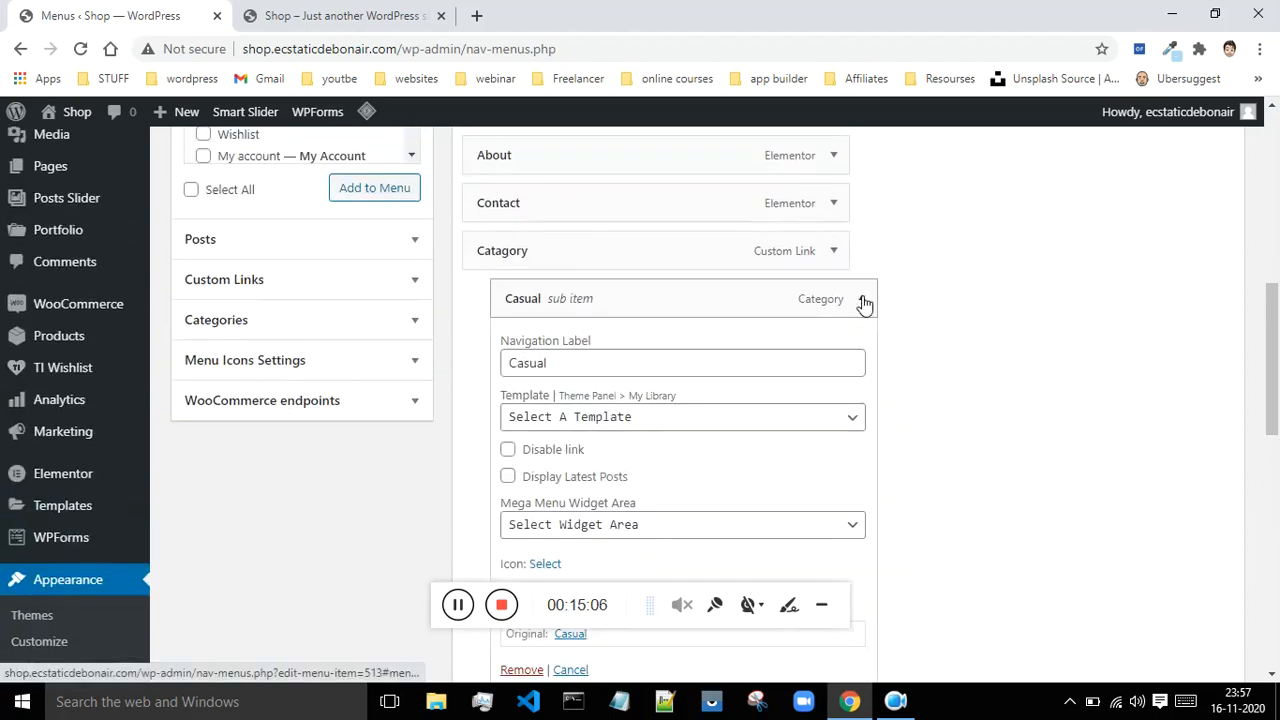
{"action": "scroll", "coordinate": [860, 303], "scroll_direction": "down", "scroll_amount": 2}
{"action": "left_click", "coordinate": [524, 484]}
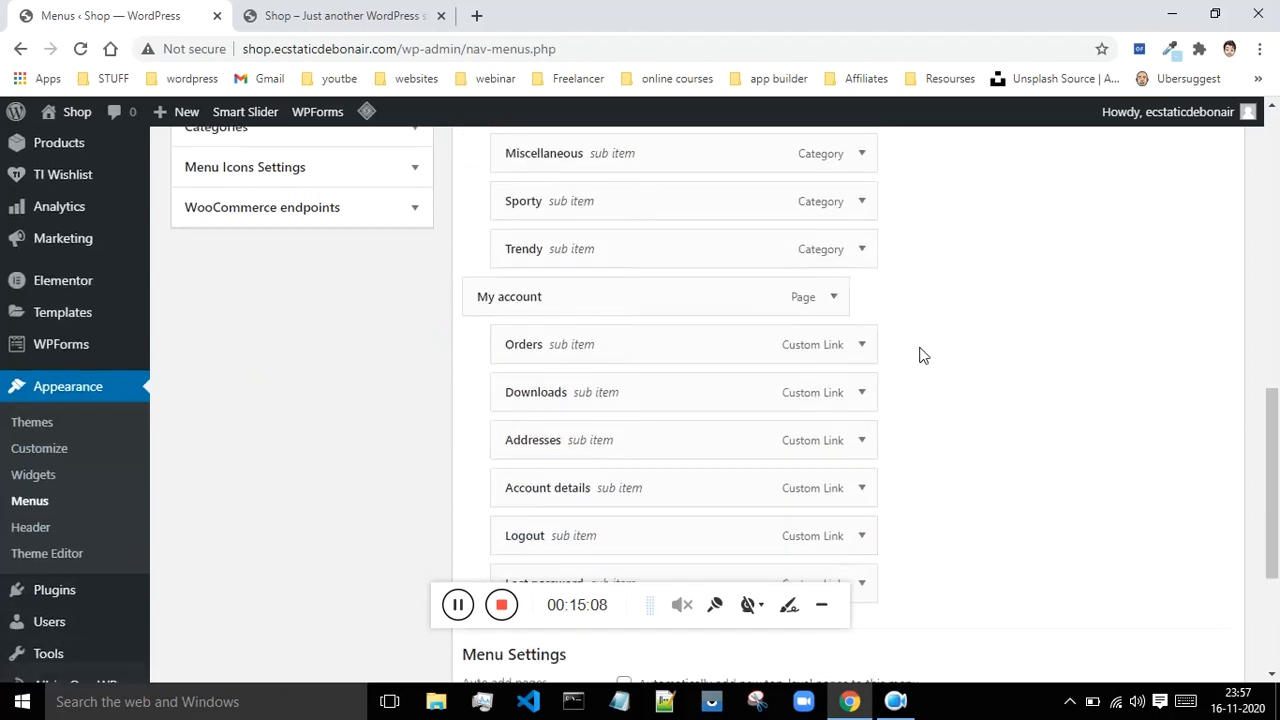
Step: Review the menu structure and save the Main Menu with the four categories nested under Catagory
{"action": "scroll", "coordinate": [917, 354], "scroll_direction": "down", "scroll_amount": 1}
{"action": "scroll", "coordinate": [920, 354], "scroll_direction": "up", "scroll_amount": 4}
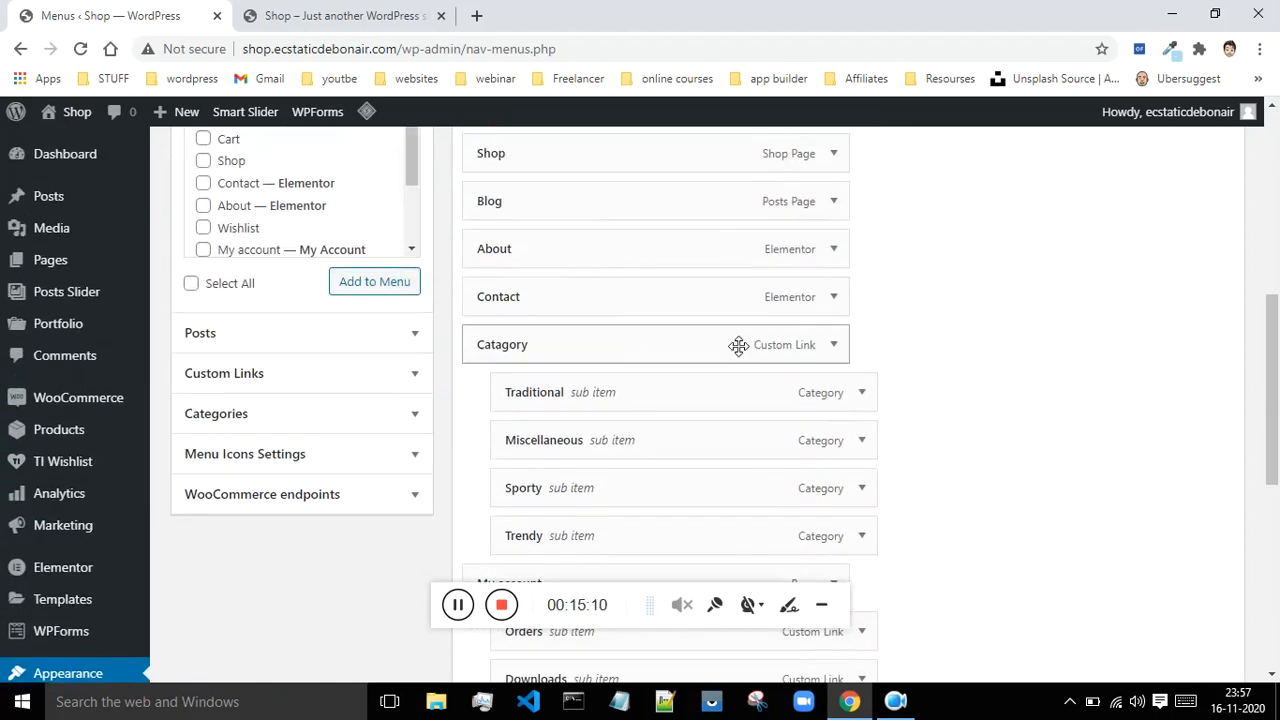
{"action": "scroll", "coordinate": [791, 377], "scroll_direction": "down", "scroll_amount": 1}
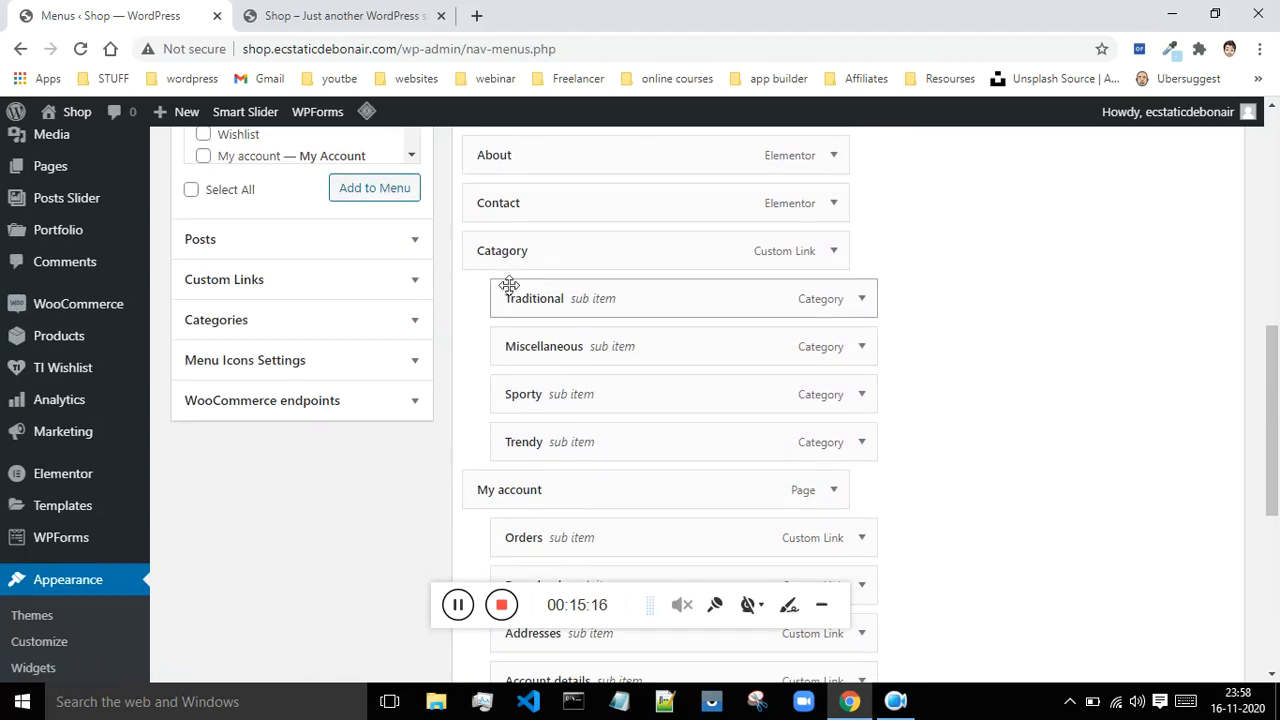
{"action": "scroll", "coordinate": [525, 265], "scroll_direction": "down", "scroll_amount": 1}
{"action": "scroll", "coordinate": [700, 300], "scroll_direction": "down", "scroll_amount": 5}
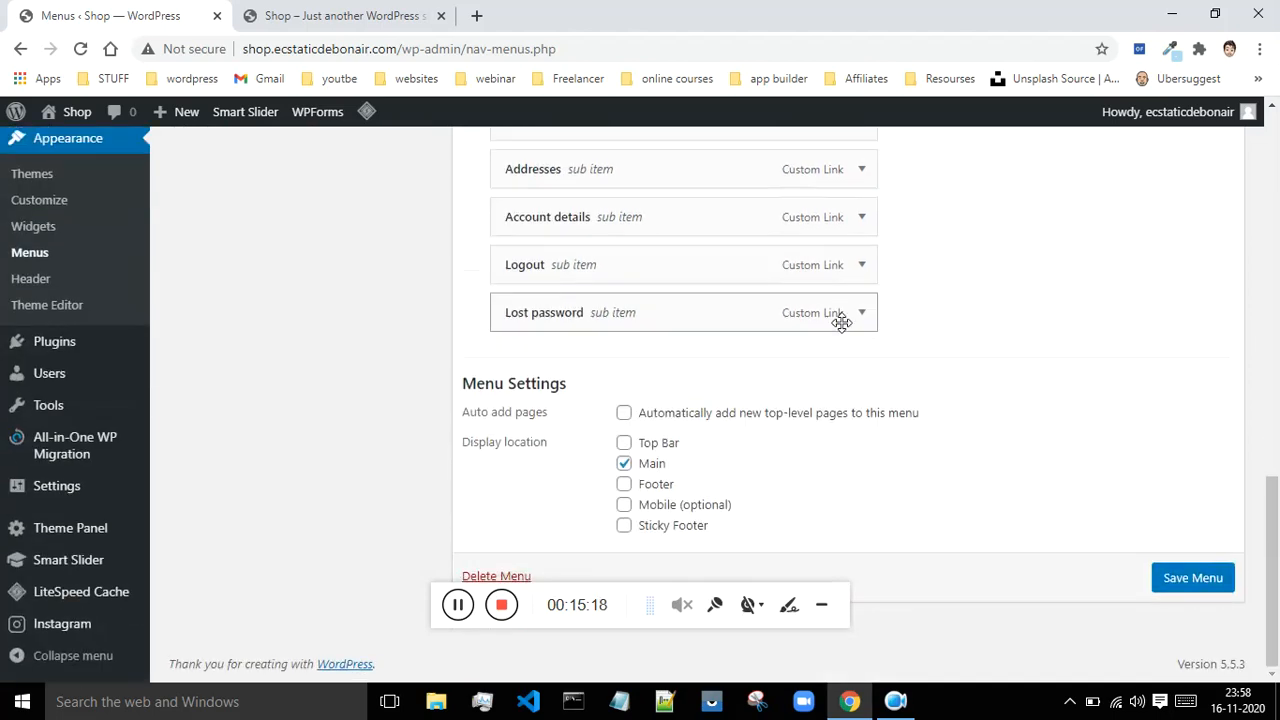
{"action": "left_click", "coordinate": [1195, 577]}
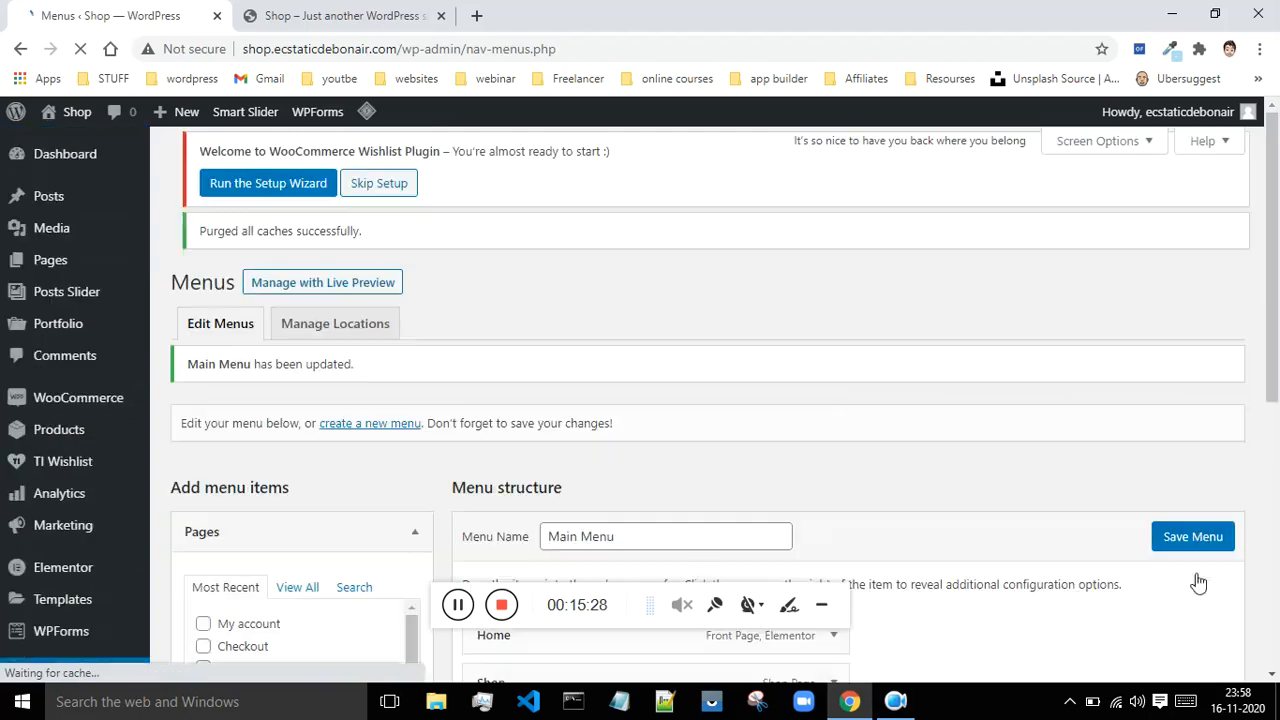
Step: Reload the live shop page and check the Catagory dropdown in the header
{"action": "left_click", "coordinate": [380, 12]}
{"action": "left_click", "coordinate": [80, 49]}
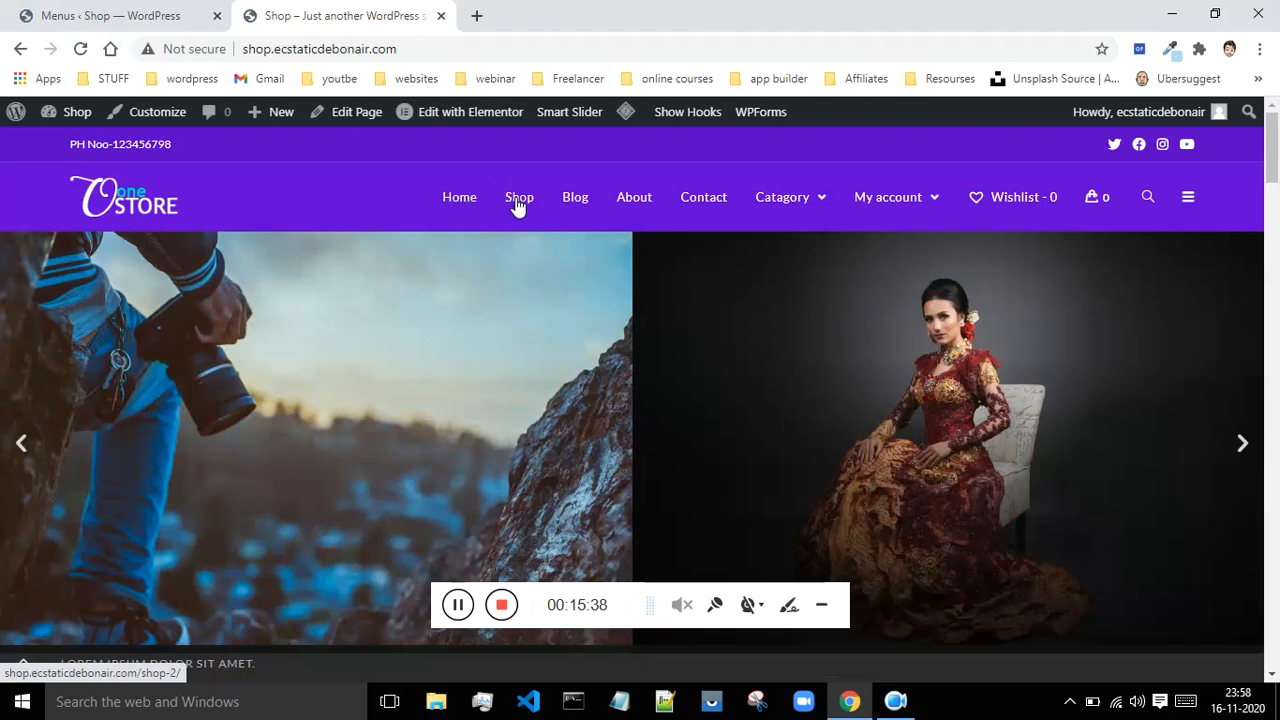
{"action": "mouse_move", "coordinate": [774, 200]}
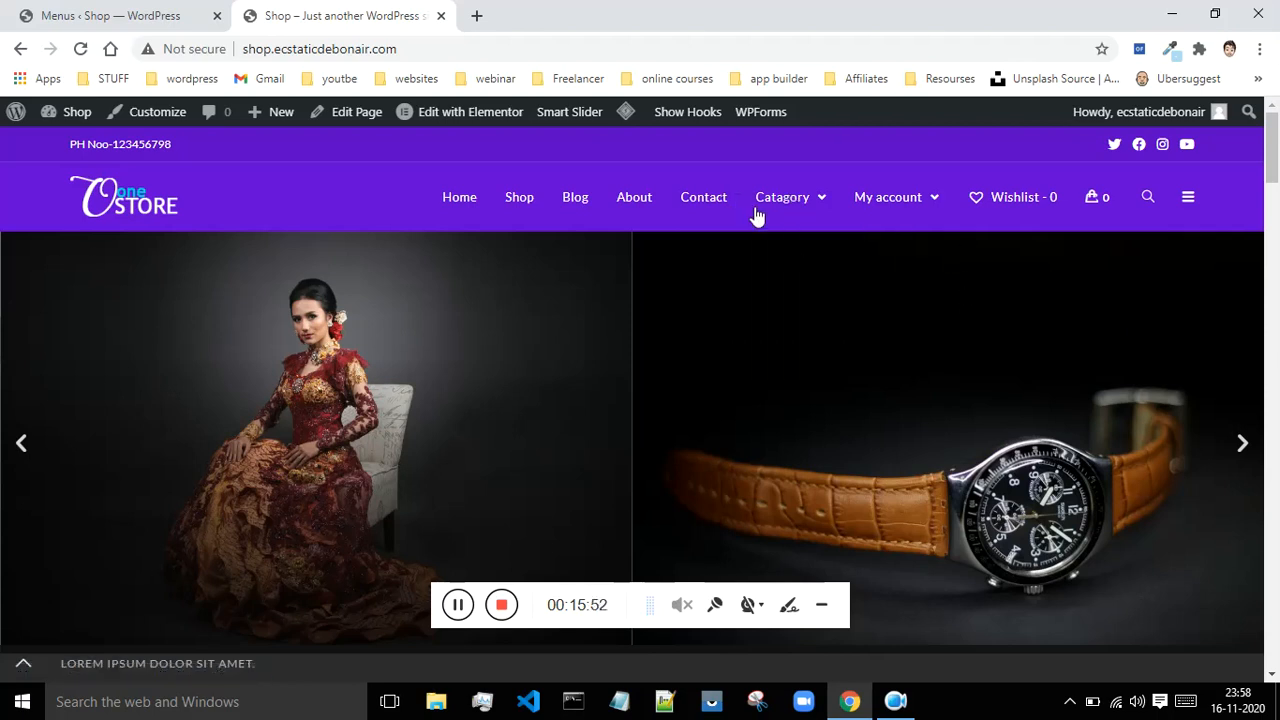
Step: Add a custom link to the Main Menu with the link text Mens and the URL #
{"action": "left_click", "coordinate": [160, 15]}
{"action": "scroll", "coordinate": [744, 296], "scroll_direction": "down", "scroll_amount": 5}
{"action": "scroll", "coordinate": [760, 293], "scroll_direction": "down", "scroll_amount": 6}
{"action": "scroll", "coordinate": [790, 306], "scroll_direction": "up", "scroll_amount": 5}
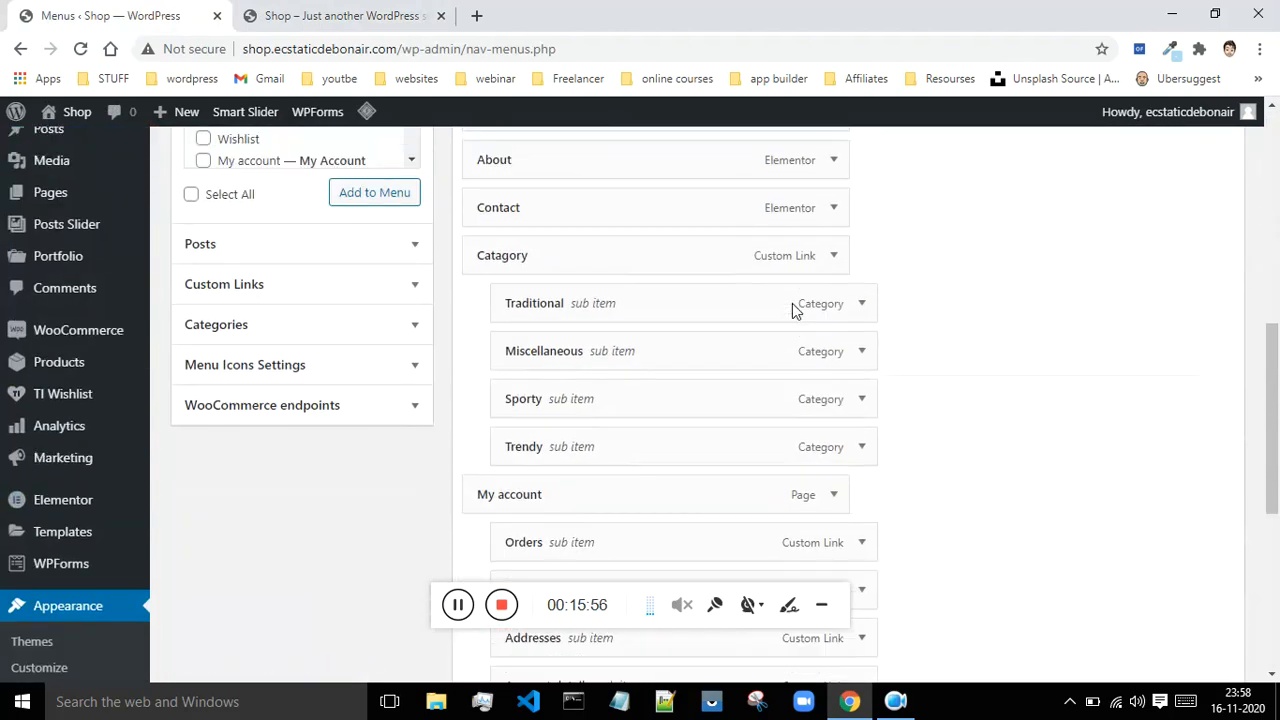
{"action": "left_click", "coordinate": [291, 287]}
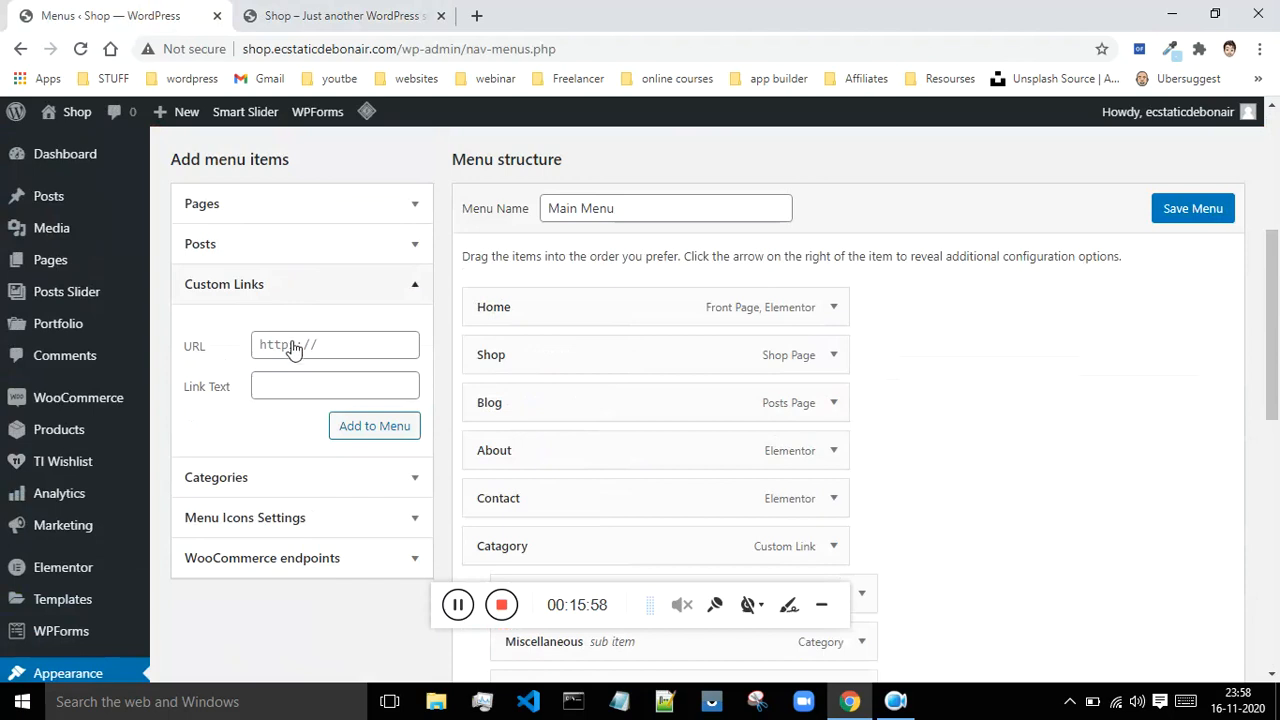
{"action": "left_click", "coordinate": [282, 391]}
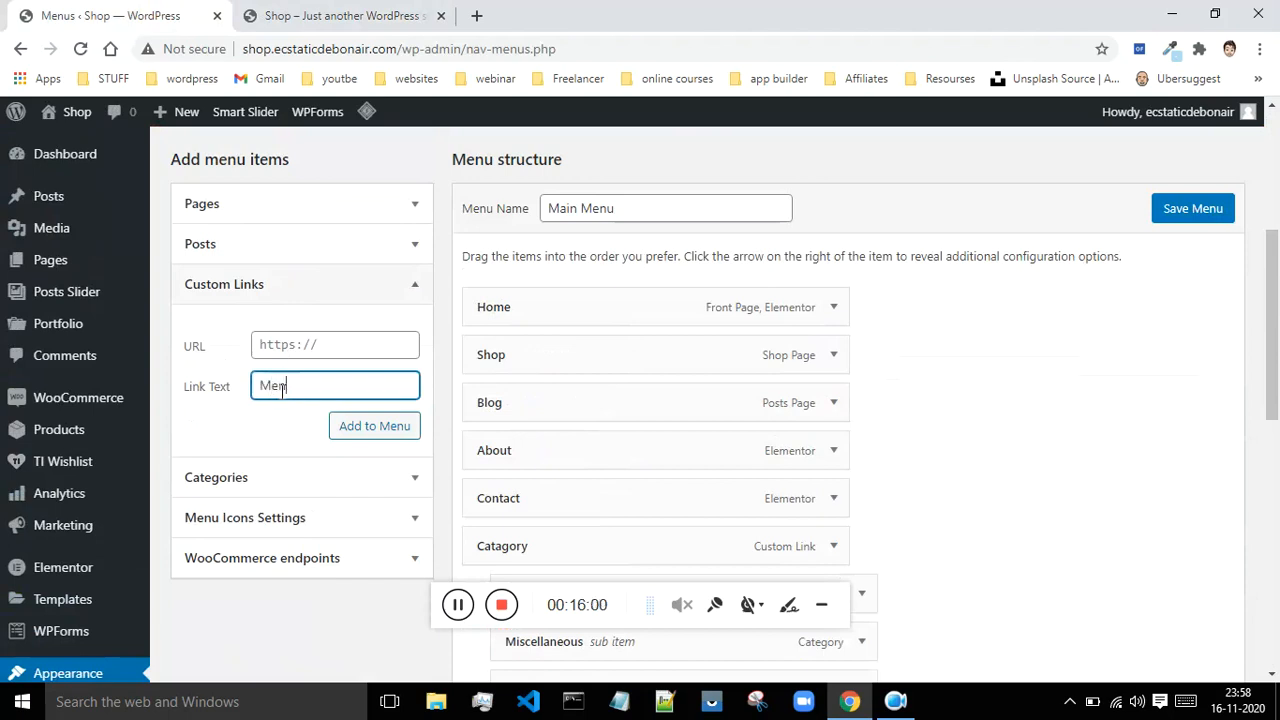
{"action": "left_click", "coordinate": [266, 338]}
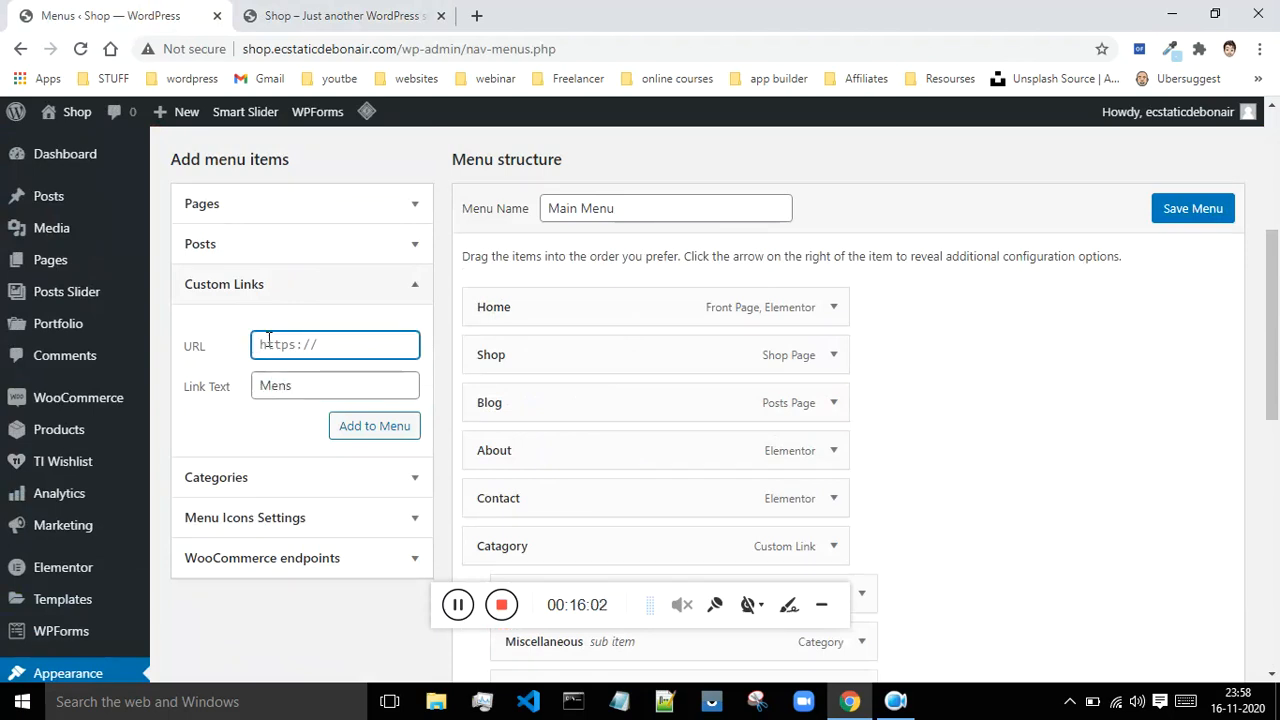
{"action": "left_click", "coordinate": [362, 428]}
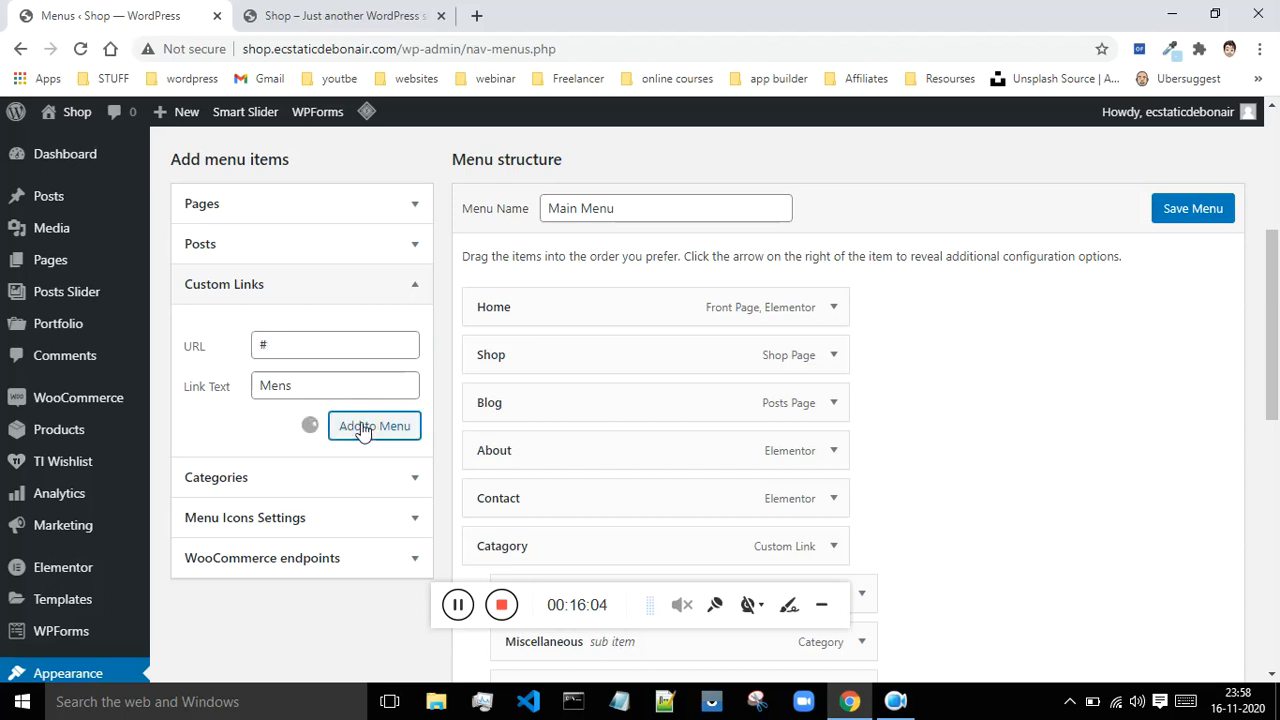
Step: Add a second custom link to the Main Menu with the link text Womens and the URL #
{"action": "left_click", "coordinate": [298, 378]}
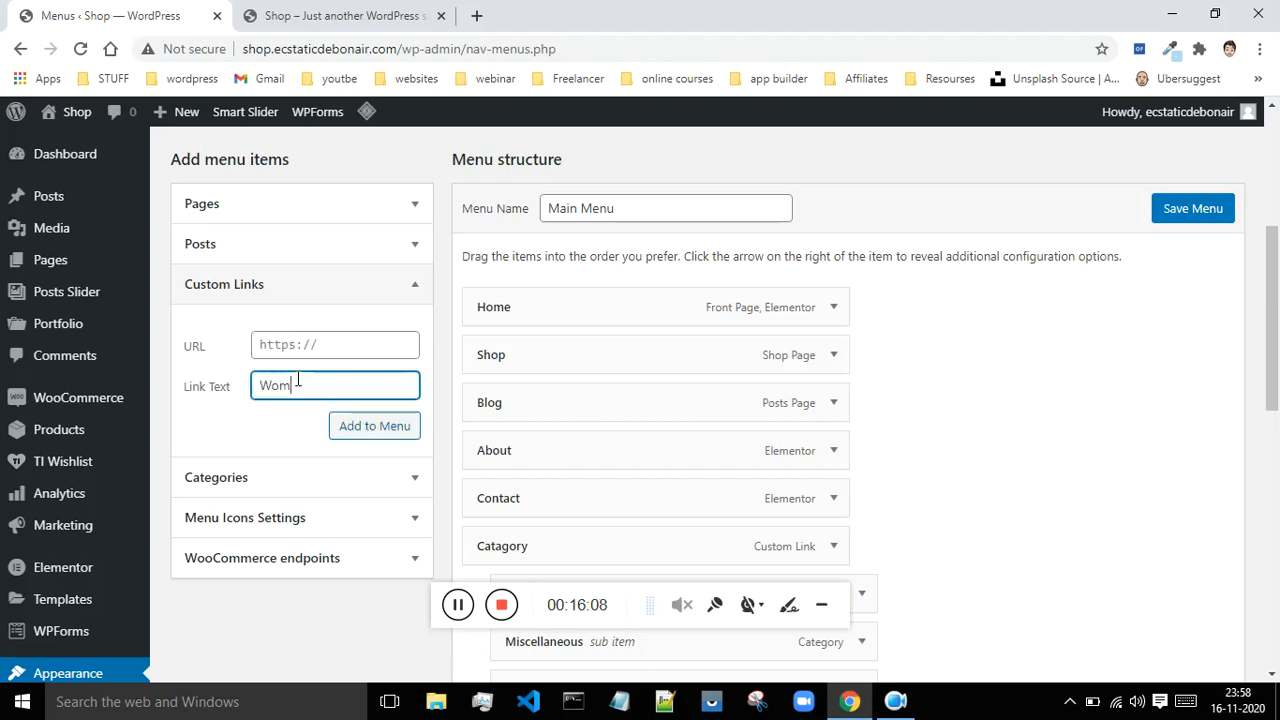
{"action": "left_click", "coordinate": [271, 345]}
{"action": "left_click", "coordinate": [348, 427]}
Step: Disable the link of the Mens item at the end of the menu structure
{"action": "scroll", "coordinate": [1197, 397], "scroll_direction": "down", "scroll_amount": 10}
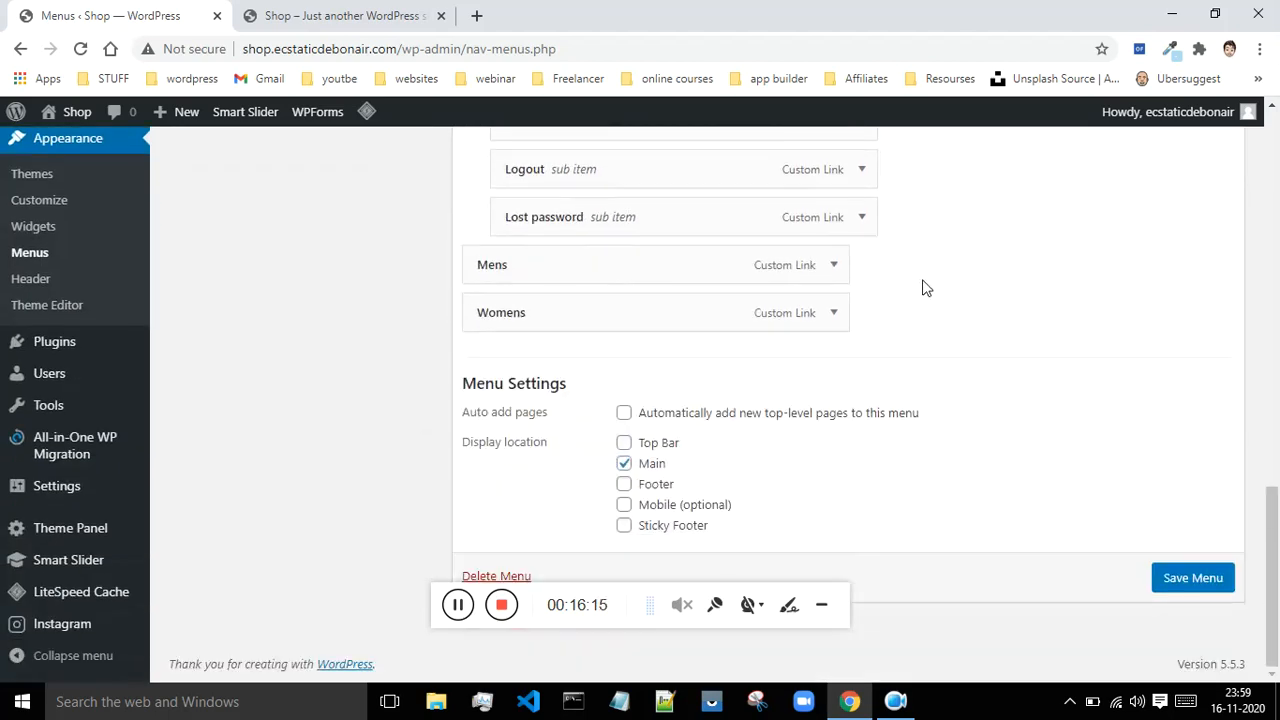
{"action": "left_click", "coordinate": [833, 266]}
{"action": "scroll", "coordinate": [540, 365], "scroll_direction": "down", "scroll_amount": 1}
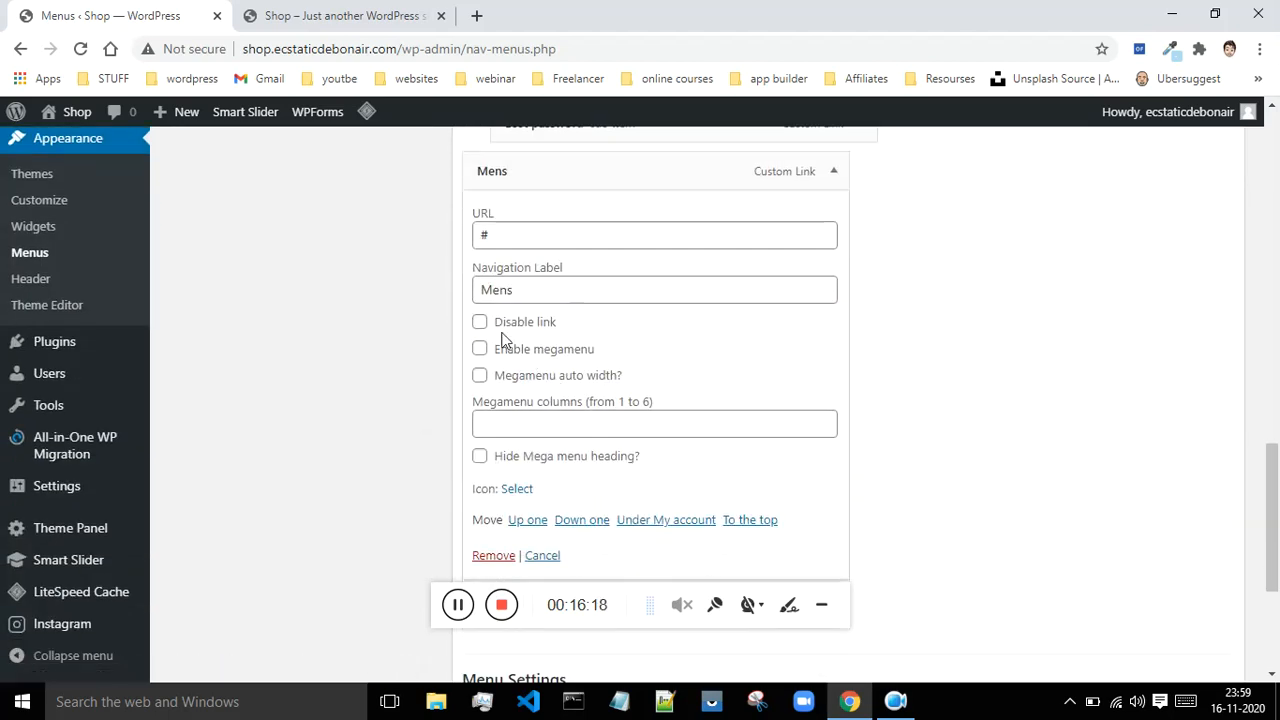
{"action": "left_click", "coordinate": [480, 322]}
{"action": "scroll", "coordinate": [851, 357], "scroll_direction": "down", "scroll_amount": 1}
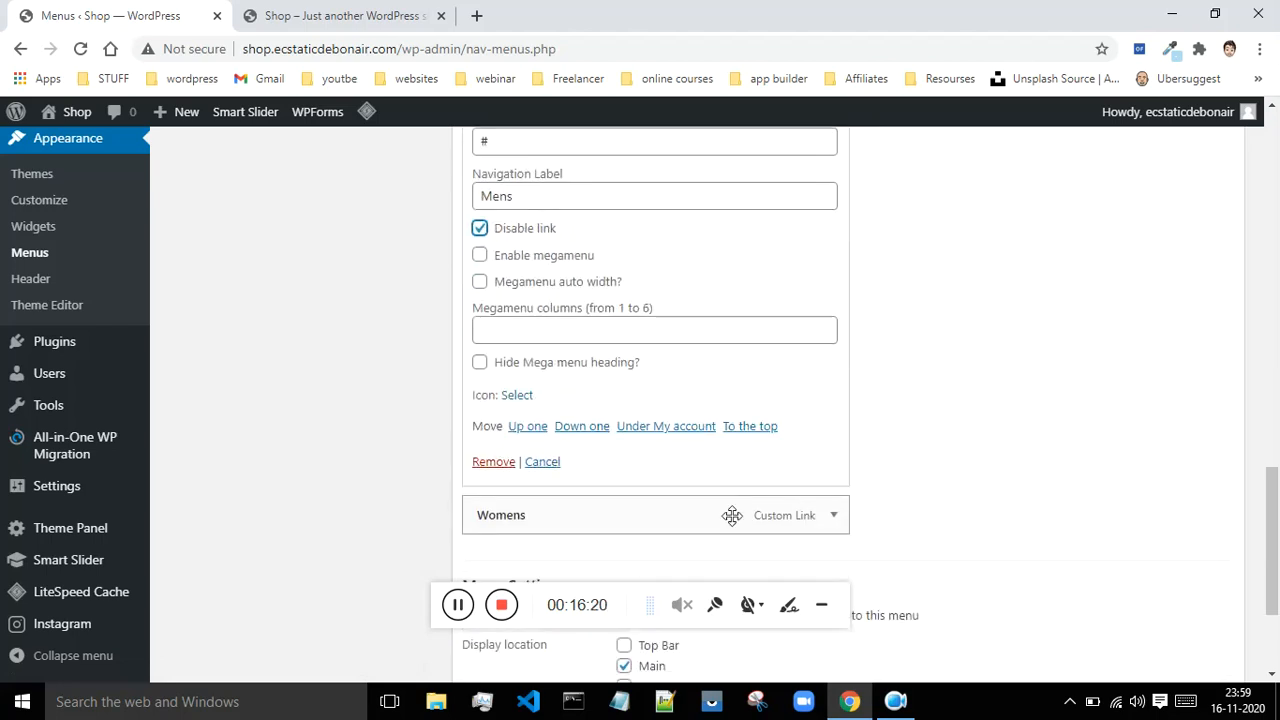
Step: Disable the link of the Womens item below Mens
{"action": "scroll", "coordinate": [858, 455], "scroll_direction": "down", "scroll_amount": 1}
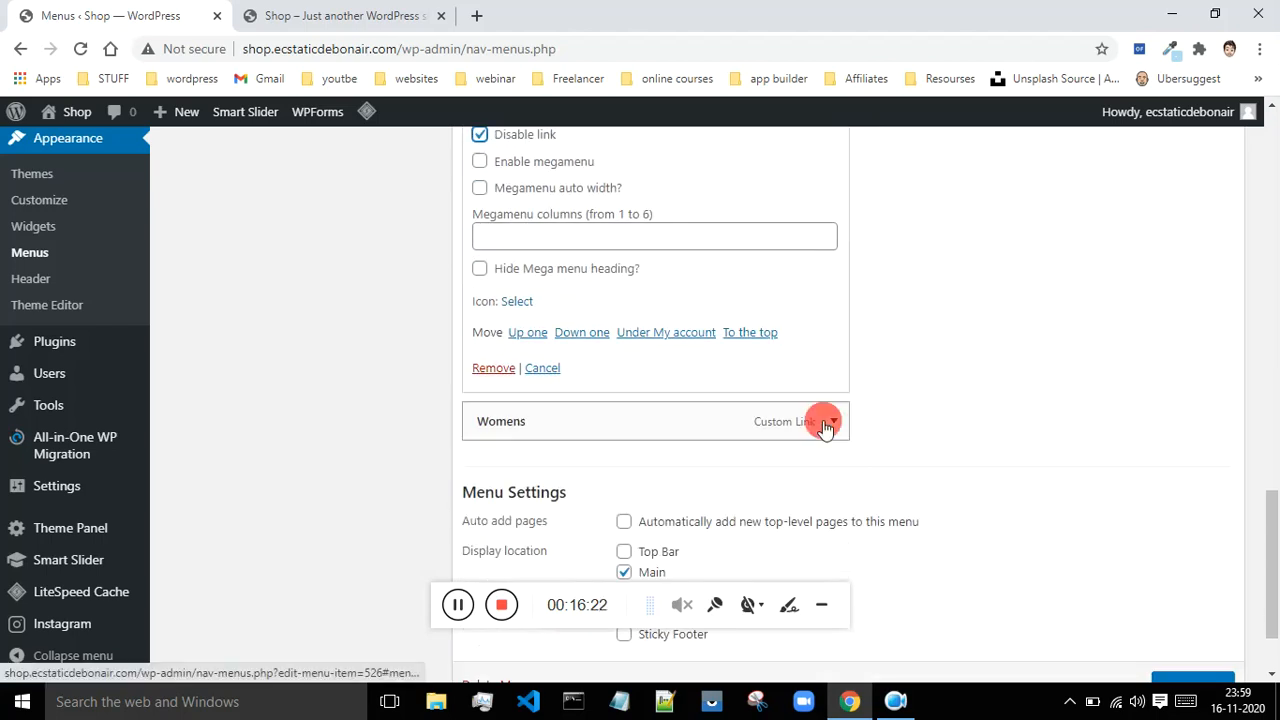
{"action": "left_click", "coordinate": [833, 421]}
{"action": "scroll", "coordinate": [865, 400], "scroll_direction": "down", "scroll_amount": 3}
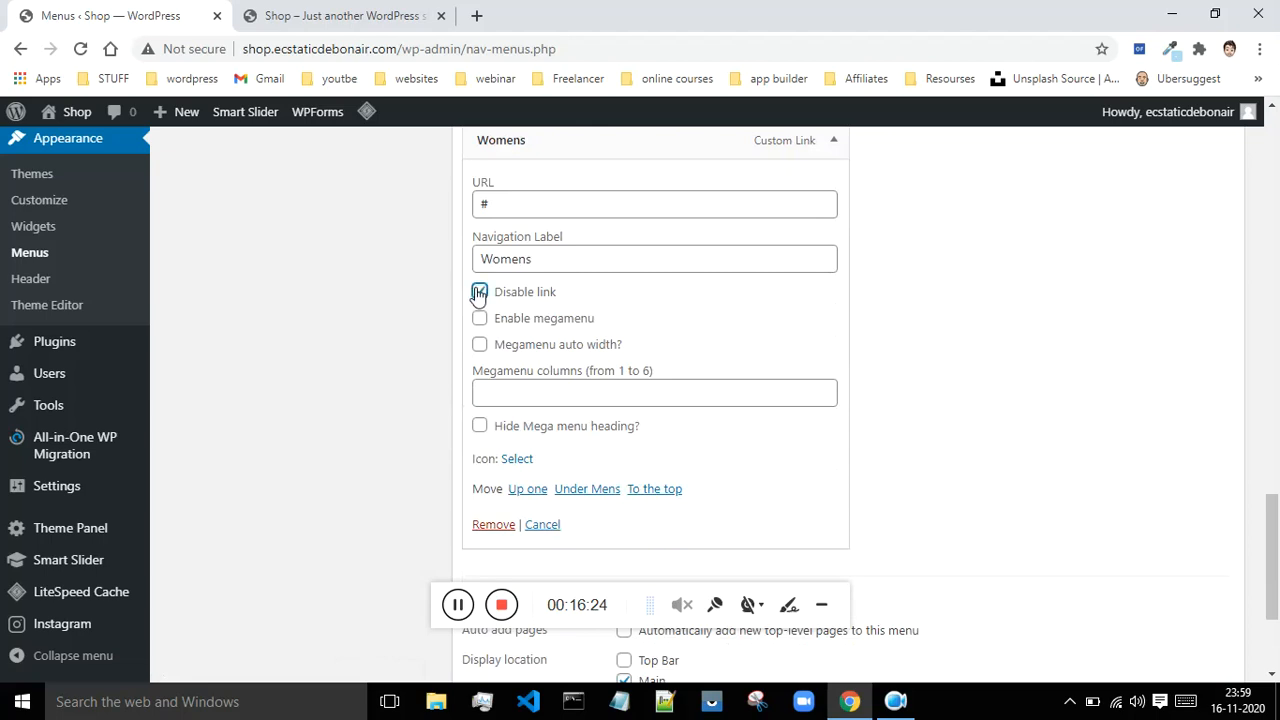
{"action": "left_click", "coordinate": [479, 292]}
{"action": "scroll", "coordinate": [674, 334], "scroll_direction": "down", "scroll_amount": 3}
{"action": "scroll", "coordinate": [895, 393], "scroll_direction": "up", "scroll_amount": 3}
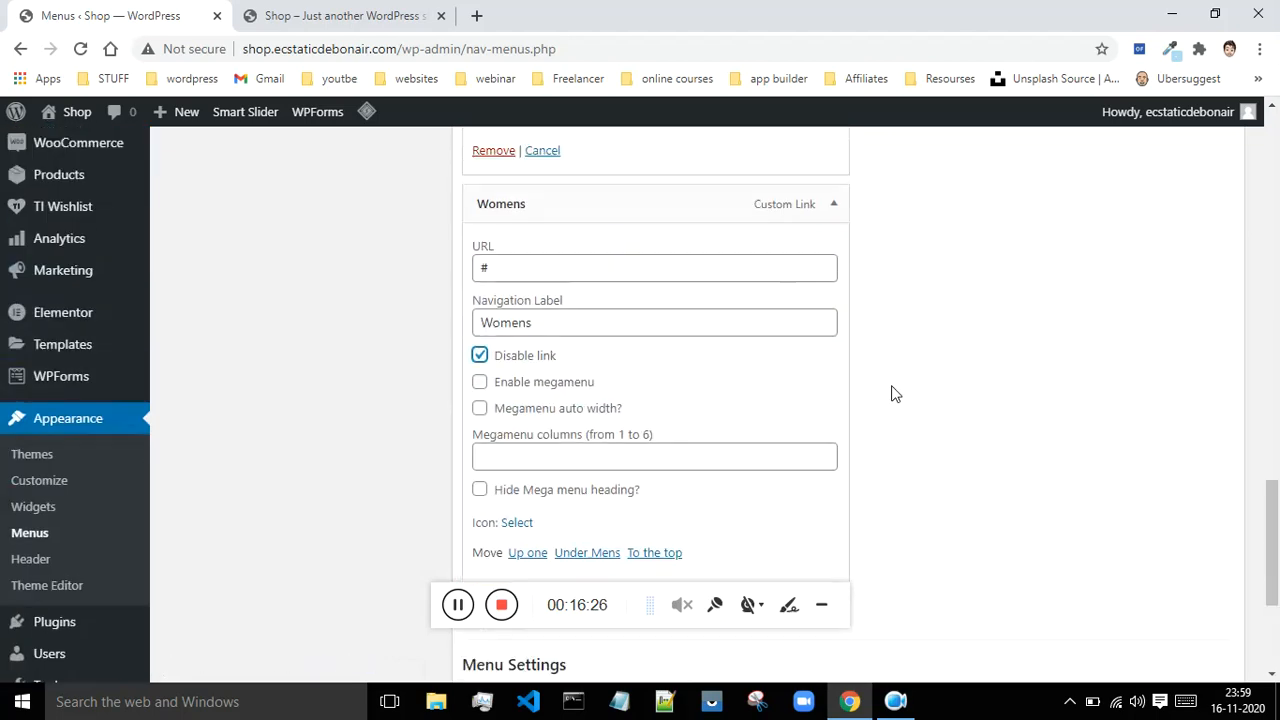
Step: Save the Main Menu with the Mens and Womens items added
{"action": "scroll", "coordinate": [895, 393], "scroll_direction": "down", "scroll_amount": 3}
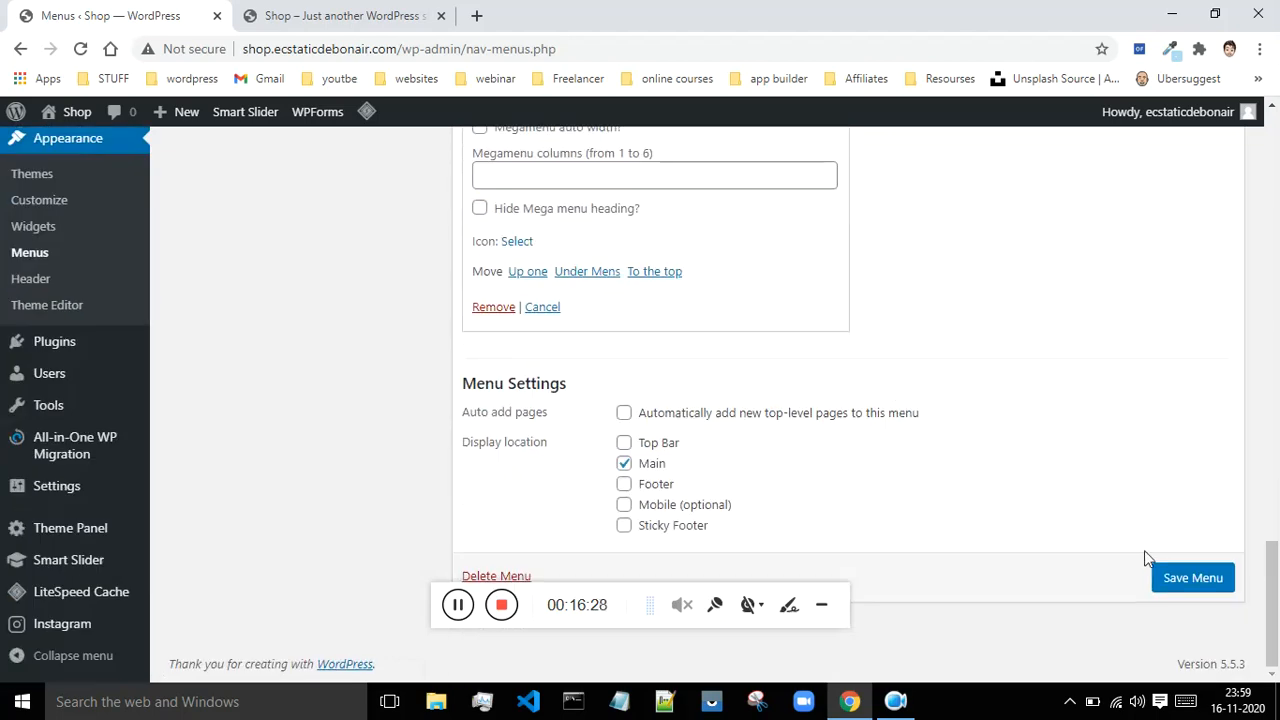
{"action": "left_click", "coordinate": [1208, 590]}
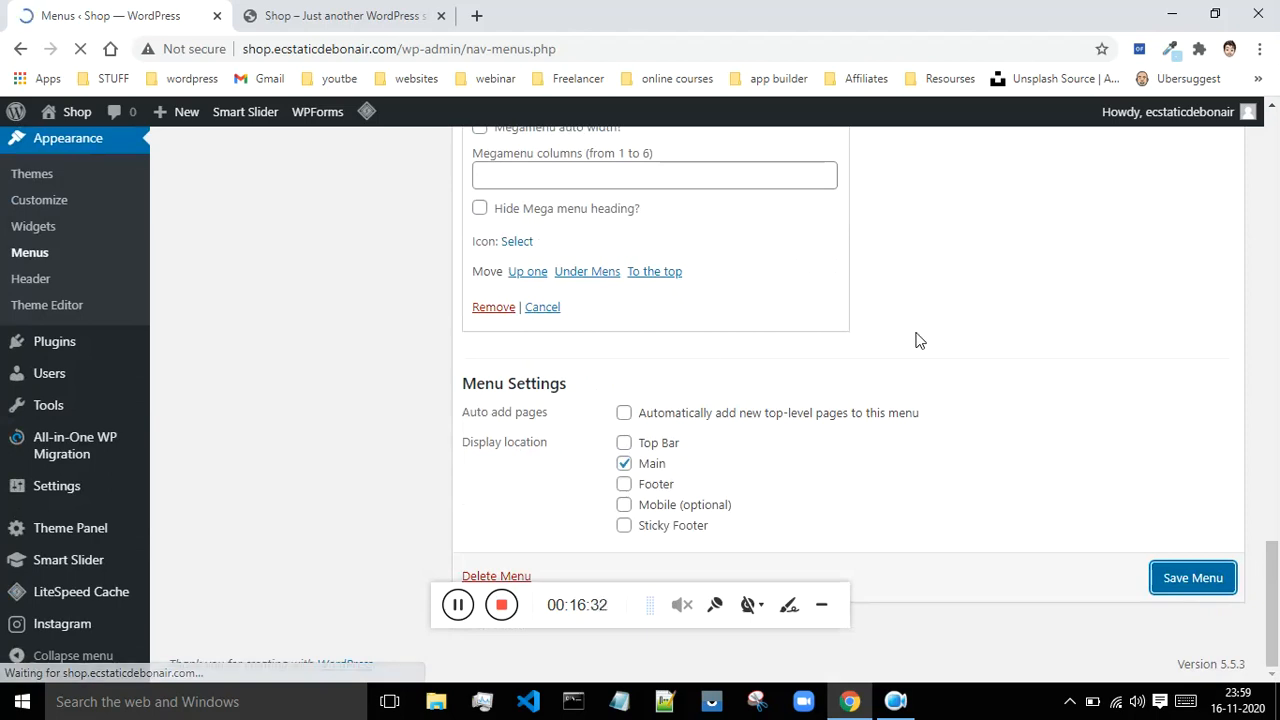
Step: Move the Mens and Womens items under Catagory as its first two sub items, with Mens above Womens
{"action": "scroll", "coordinate": [920, 340], "scroll_direction": "down", "scroll_amount": 15}
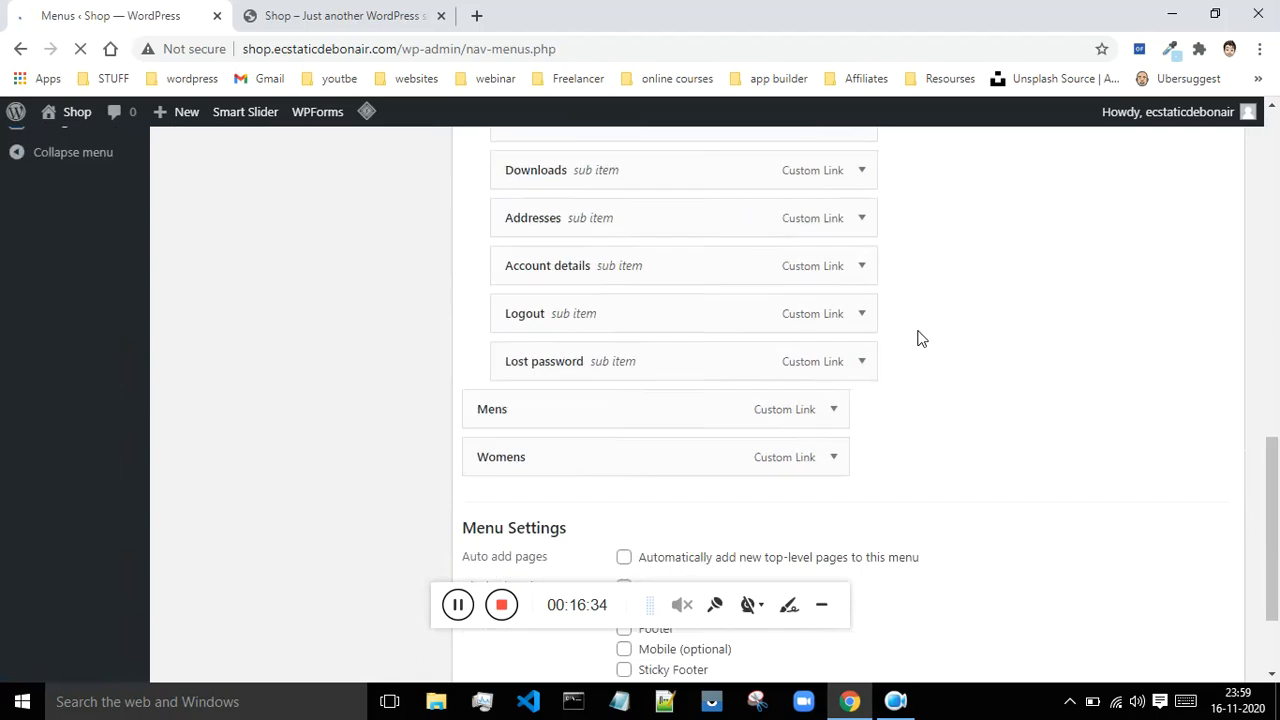
{"action": "scroll", "coordinate": [921, 337], "scroll_direction": "up", "scroll_amount": 2}
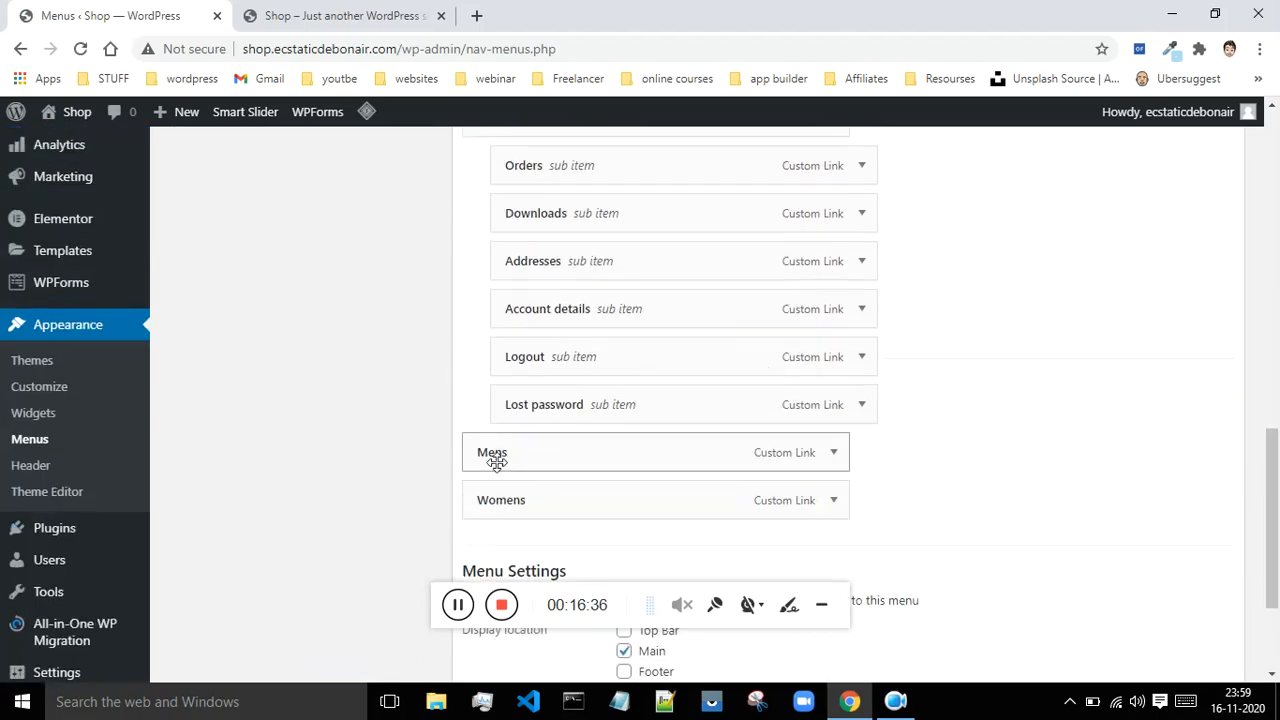
{"action": "left_click_drag", "start_coordinate": [501, 462], "coordinate": [523, 218]}
{"action": "scroll", "coordinate": [483, 277], "scroll_direction": "up", "scroll_amount": 3}
{"action": "scroll", "coordinate": [937, 325], "scroll_direction": "down", "scroll_amount": 5}
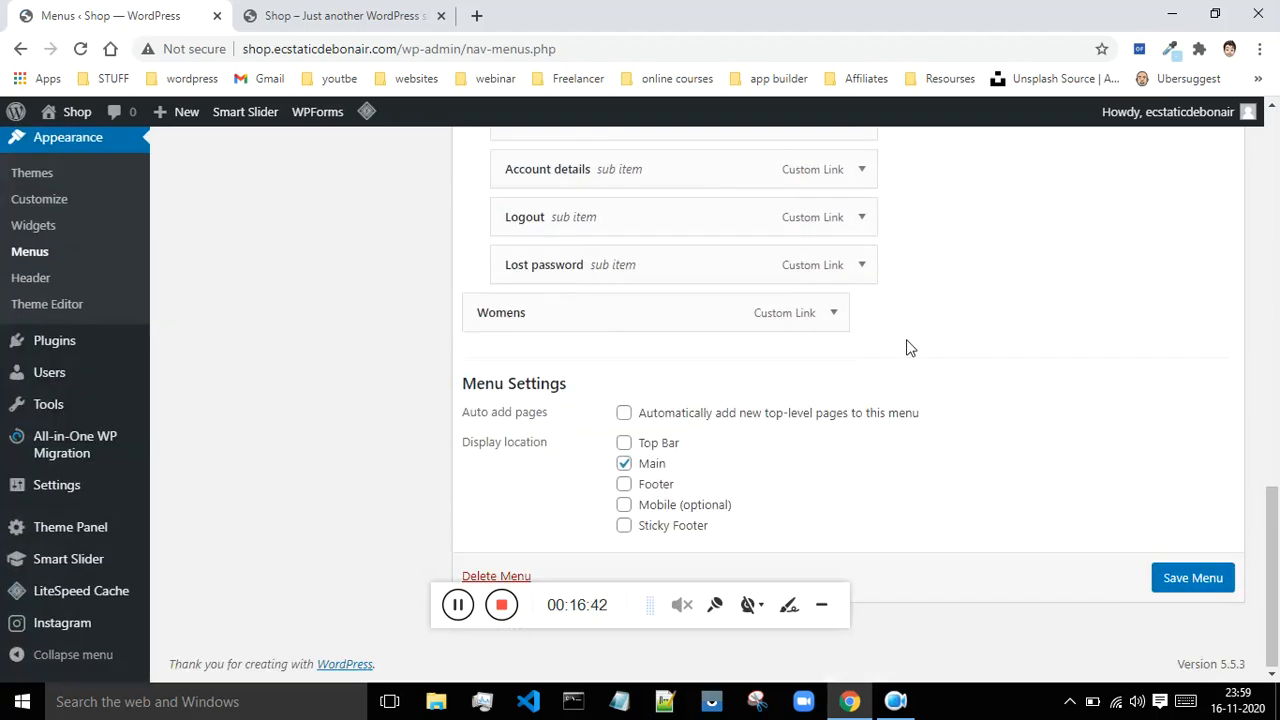
{"action": "mouse_move", "coordinate": [560, 310]}
{"action": "left_mouse_down"}
{"action": "mouse_move", "coordinate": [569, 289]}
{"action": "mouse_move", "coordinate": [553, 230]}
{"action": "mouse_move", "coordinate": [534, 291]}
{"action": "mouse_move", "coordinate": [517, 300]}
{"action": "mouse_move", "coordinate": [551, 297]}
{"action": "left_mouse_up"}
{"action": "scroll", "coordinate": [569, 289], "scroll_direction": "up", "scroll_amount": 5}
{"action": "scroll", "coordinate": [988, 308], "scroll_direction": "down", "scroll_amount": 1}
{"action": "scroll", "coordinate": [977, 309], "scroll_direction": "up", "scroll_amount": 1}
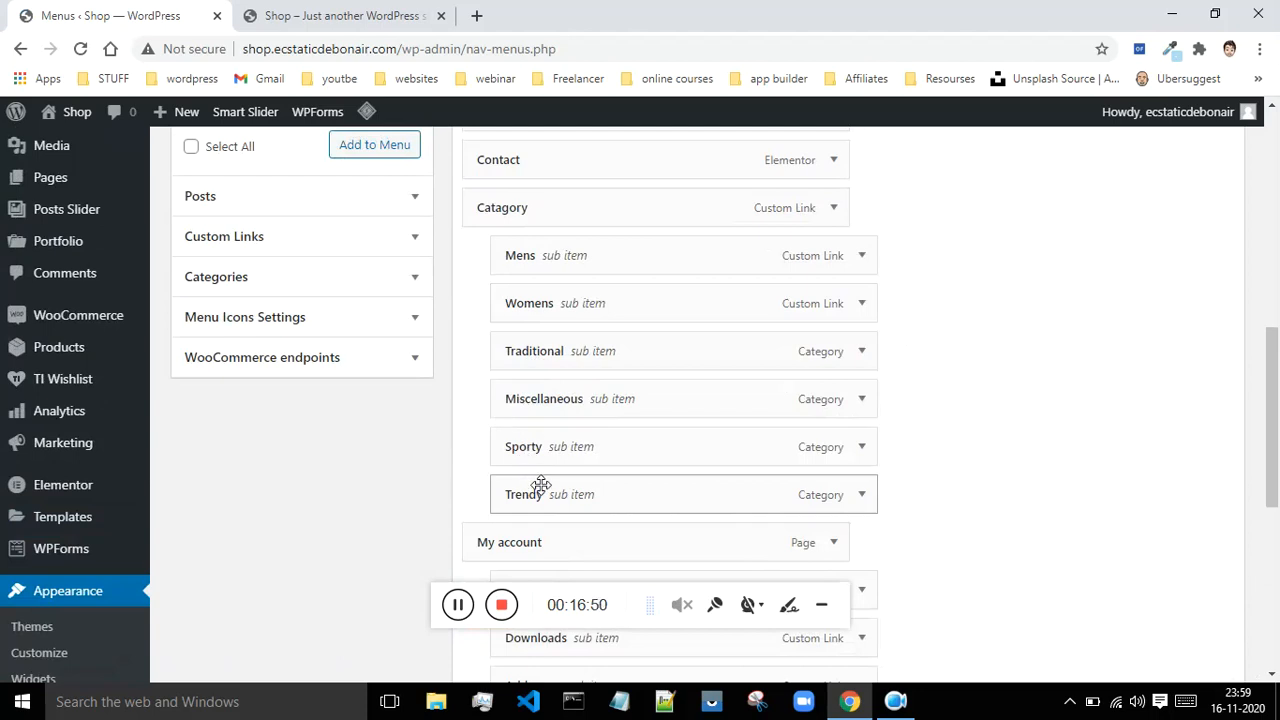
Step: Nest Sporty under Mens with Miscellaneous one level below it, nest Trendy under Womens with Traditional one level below it, and save the menu
{"action": "left_click_drag", "start_coordinate": [534, 449], "coordinate": [606, 300]}
{"action": "scroll", "coordinate": [689, 349], "scroll_direction": "down", "scroll_amount": 1}
{"action": "left_click_drag", "start_coordinate": [534, 405], "coordinate": [586, 337]}
{"action": "left_click_drag", "start_coordinate": [574, 403], "coordinate": [655, 250]}
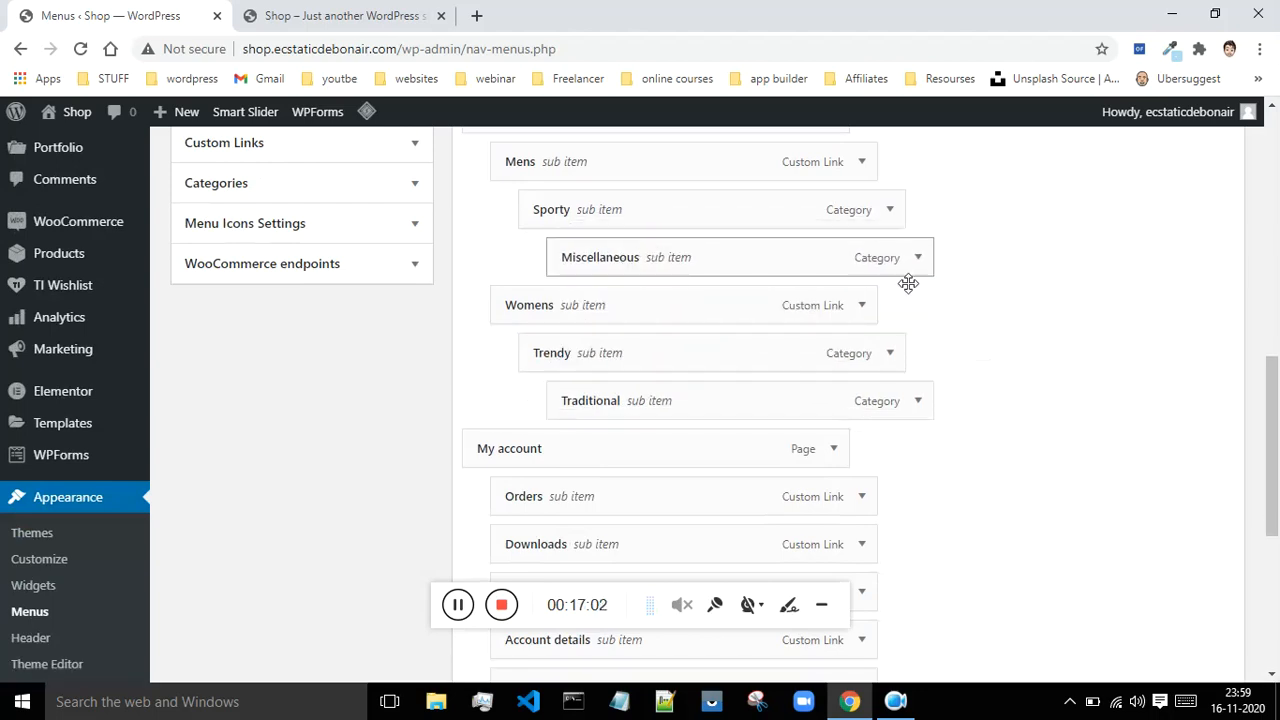
{"action": "scroll", "coordinate": [934, 294], "scroll_direction": "up", "scroll_amount": 2}
{"action": "scroll", "coordinate": [938, 299], "scroll_direction": "down", "scroll_amount": 1}
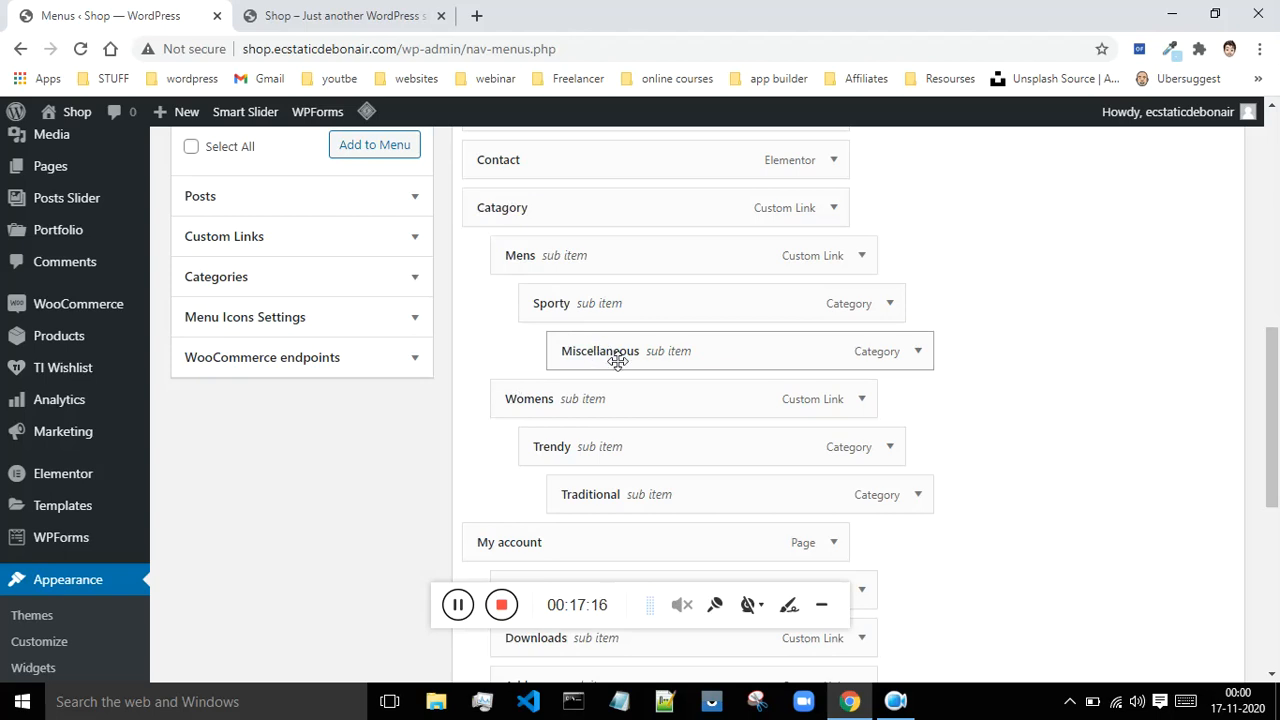
{"action": "scroll", "coordinate": [509, 280], "scroll_direction": "down", "scroll_amount": 5}
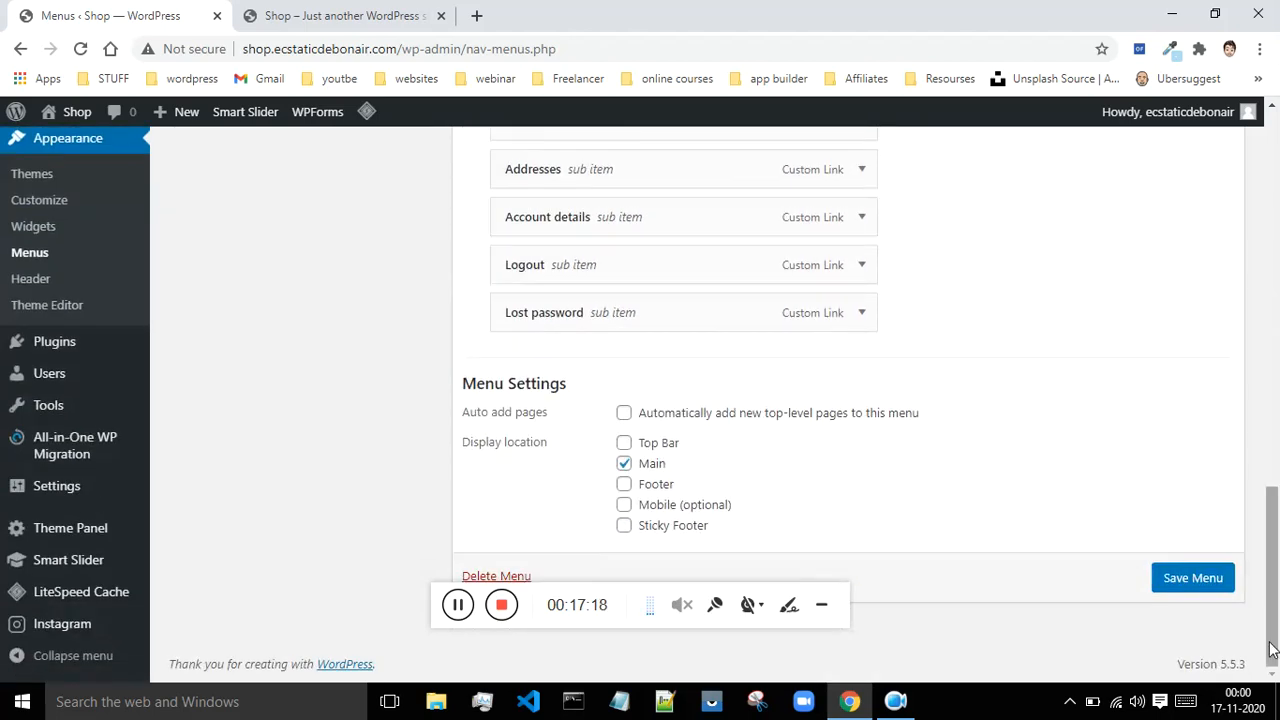
{"action": "left_click", "coordinate": [1200, 579]}
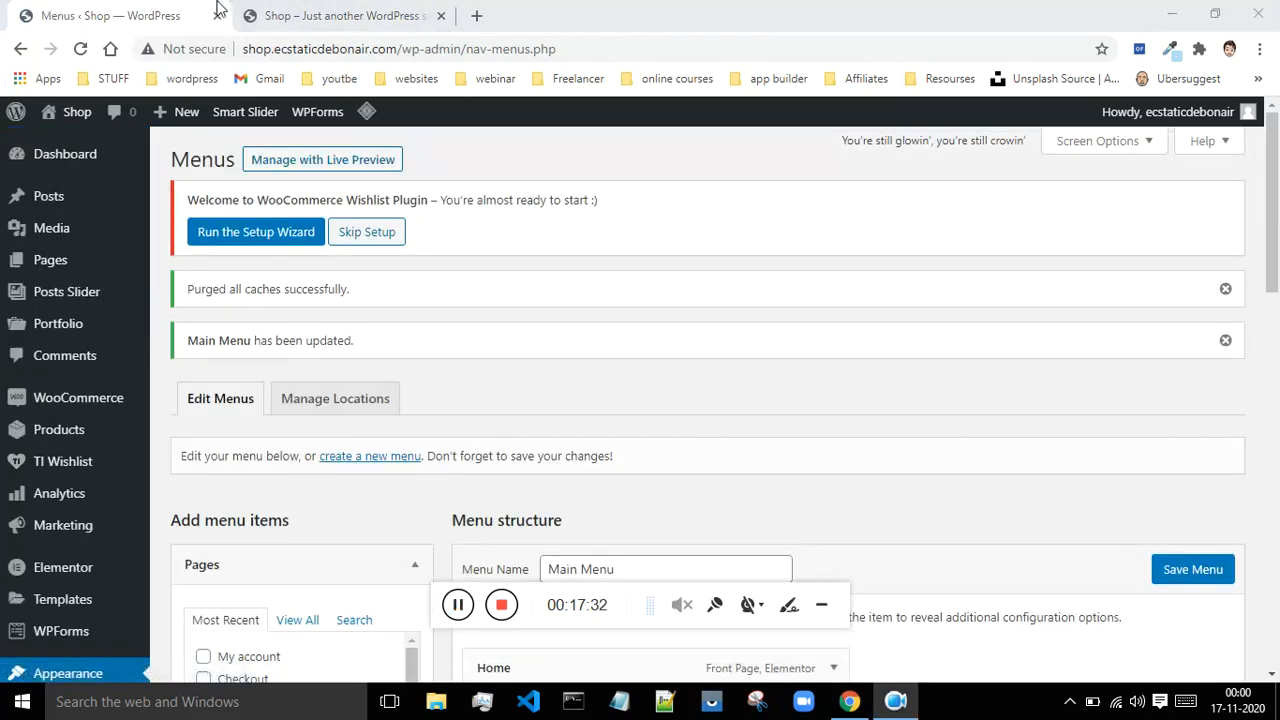
Step: Check the nested Mens and Womens submenus under Catagory on the reloaded shop front page and look through the page's product sections
{"action": "left_click", "coordinate": [258, 15]}
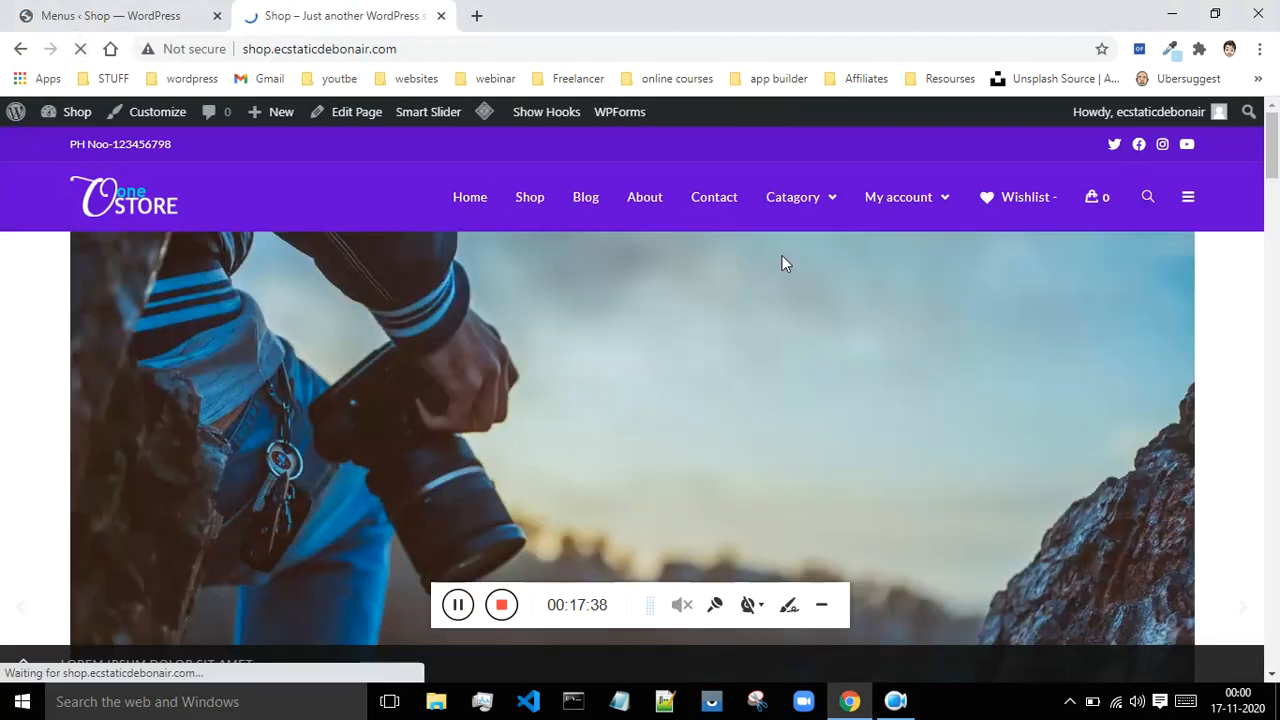
{"action": "mouse_move", "coordinate": [797, 205]}
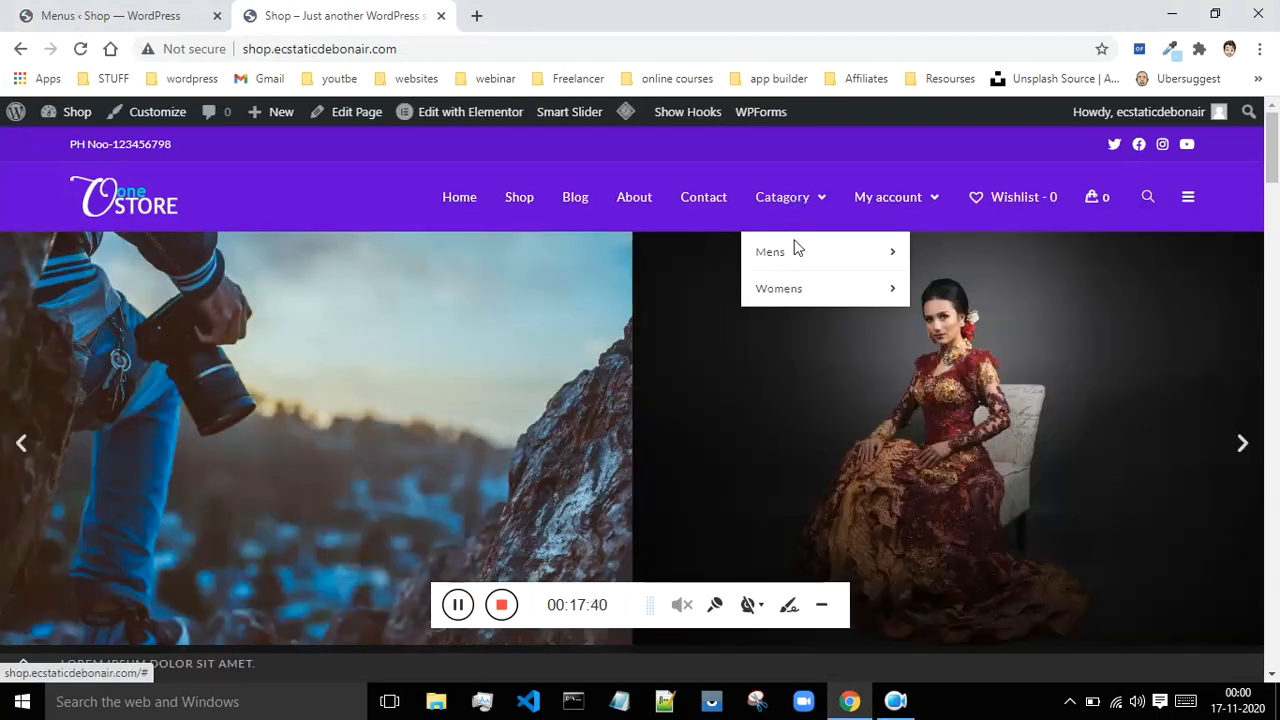
{"action": "mouse_move", "coordinate": [793, 252]}
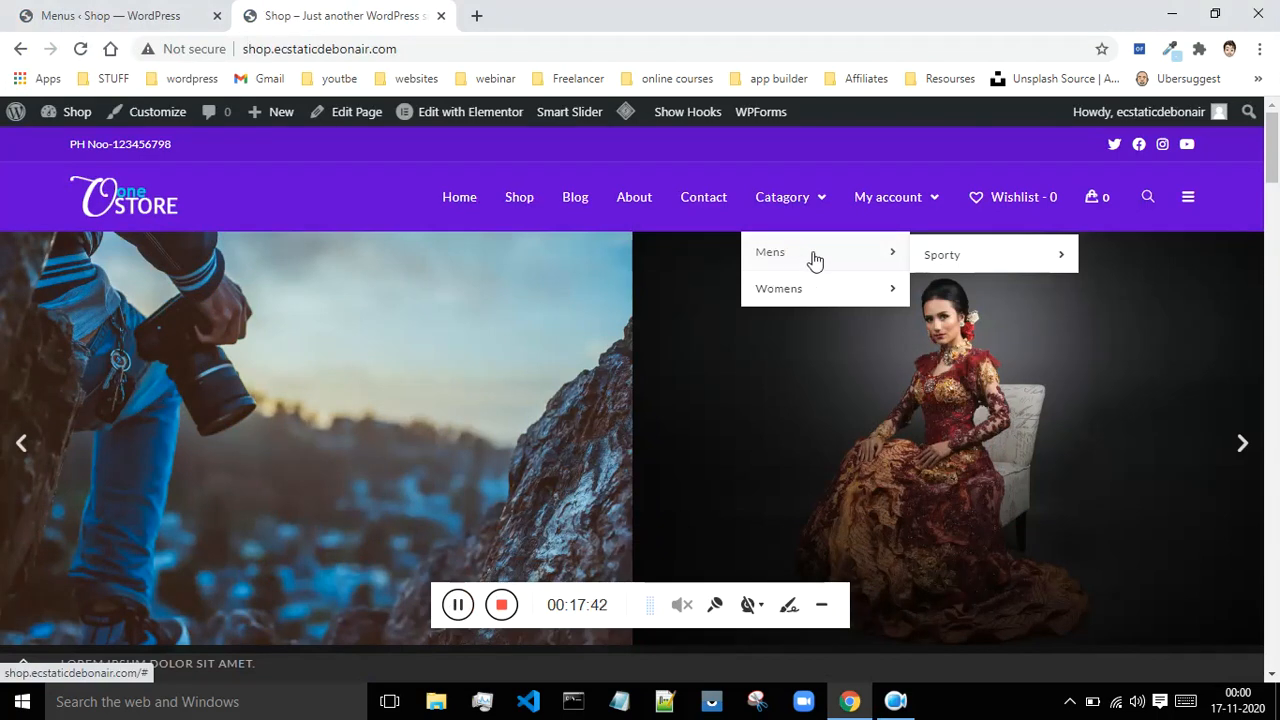
{"action": "mouse_move", "coordinate": [980, 266]}
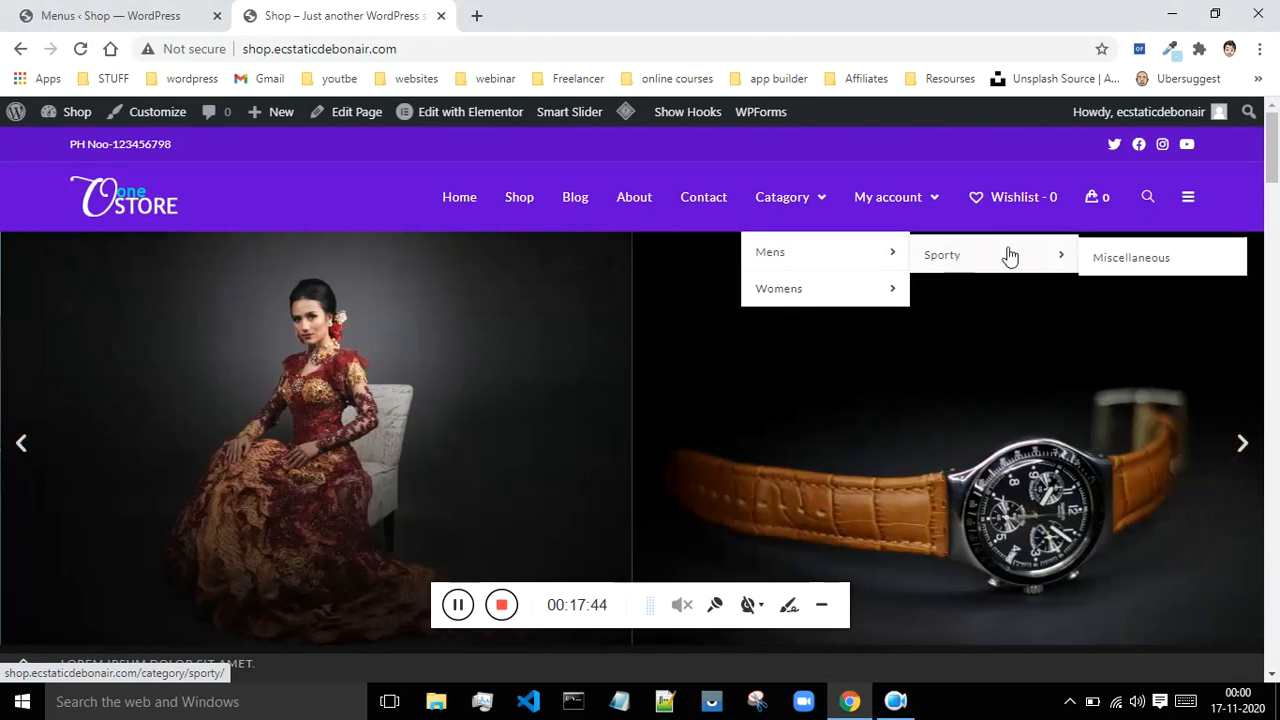
{"action": "mouse_move", "coordinate": [831, 289]}
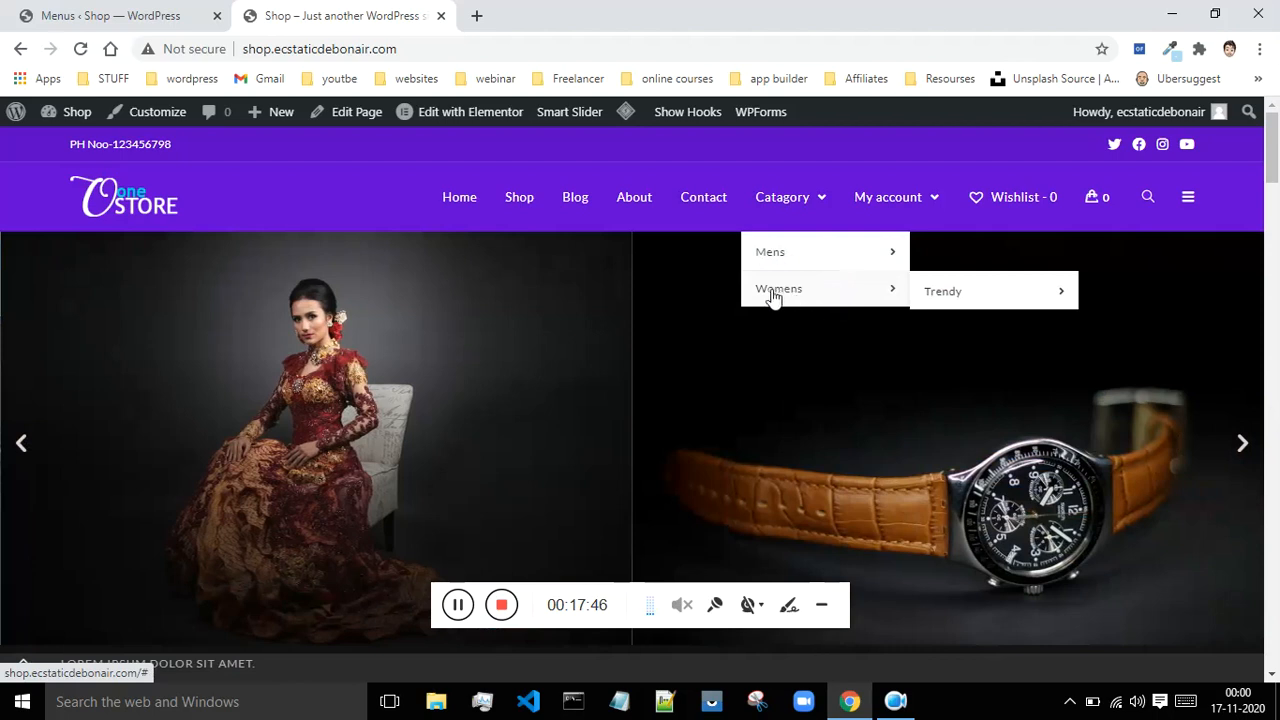
{"action": "mouse_move", "coordinate": [949, 287]}
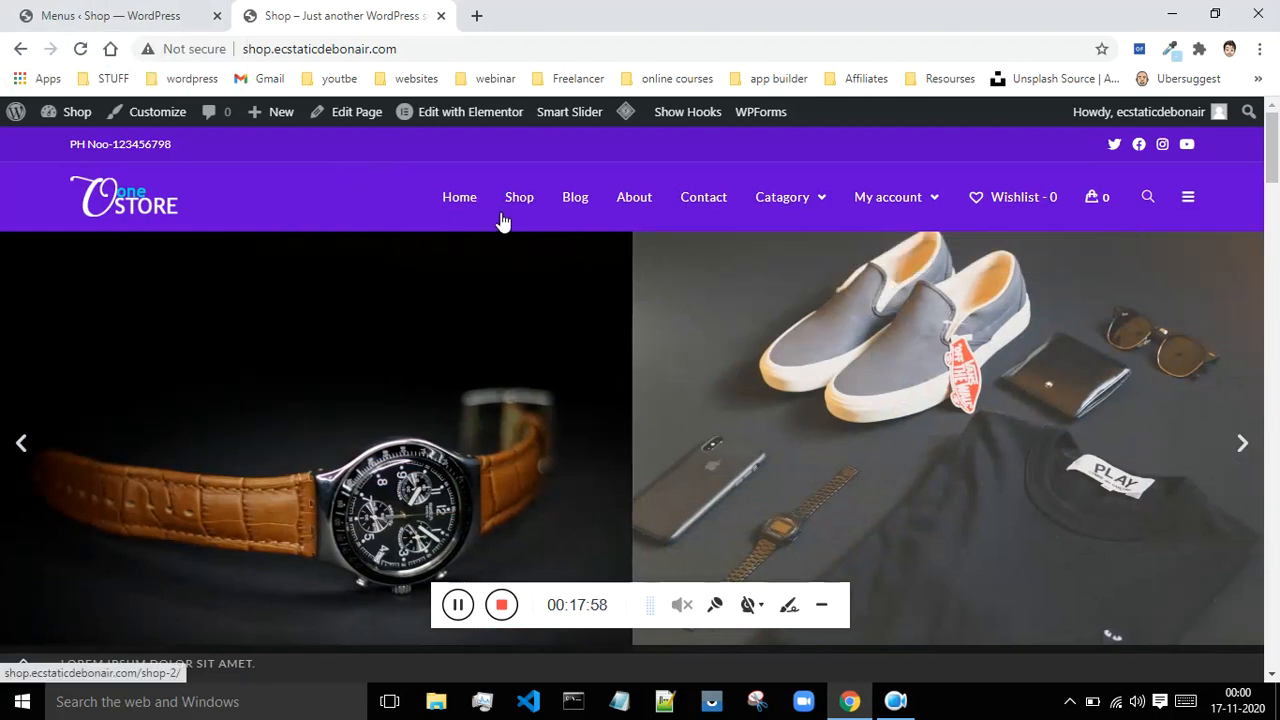
{"action": "scroll", "coordinate": [709, 311], "scroll_direction": "down", "scroll_amount": 10}
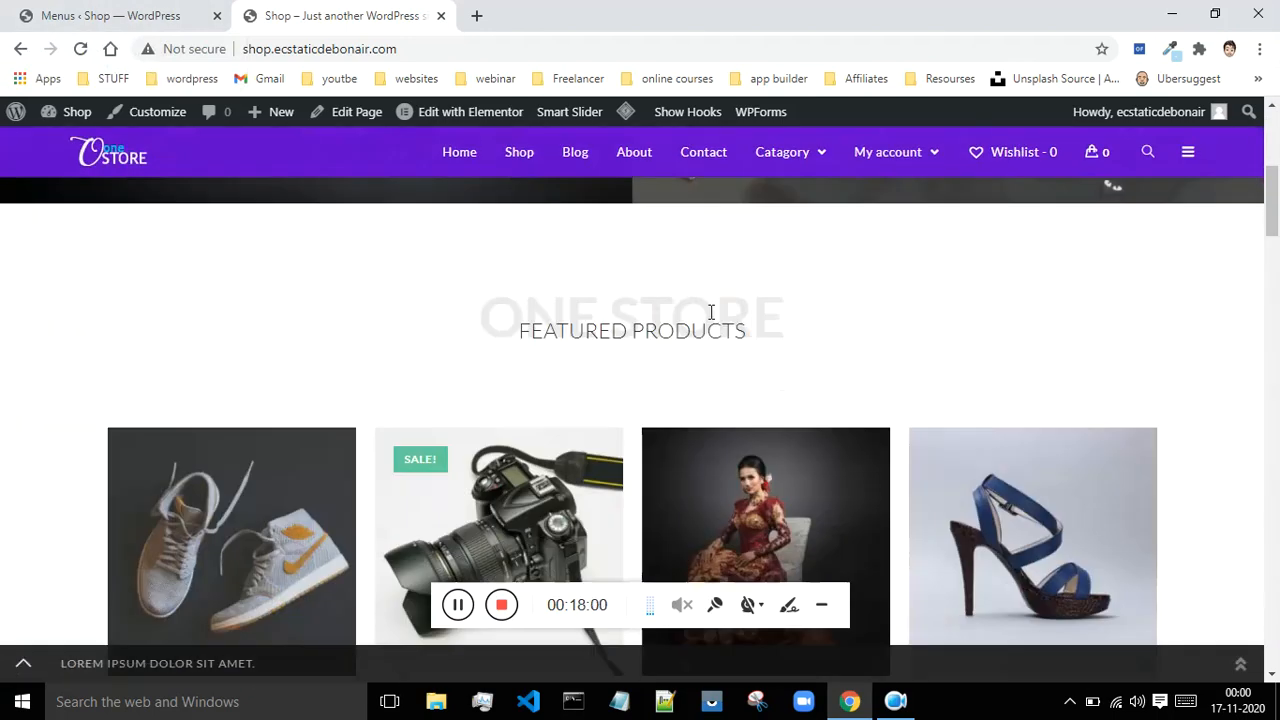
{"action": "scroll", "coordinate": [709, 312], "scroll_direction": "down", "scroll_amount": 10}
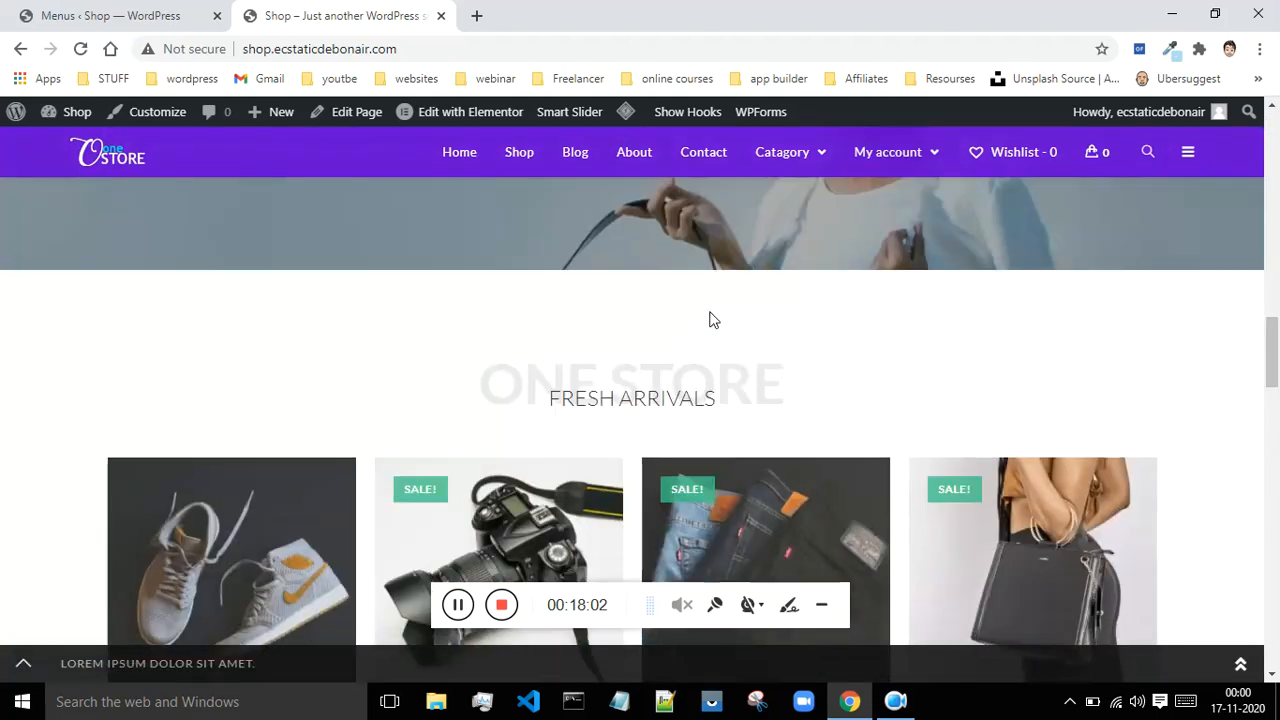
{"action": "scroll", "coordinate": [709, 311], "scroll_direction": "up", "scroll_amount": 1}
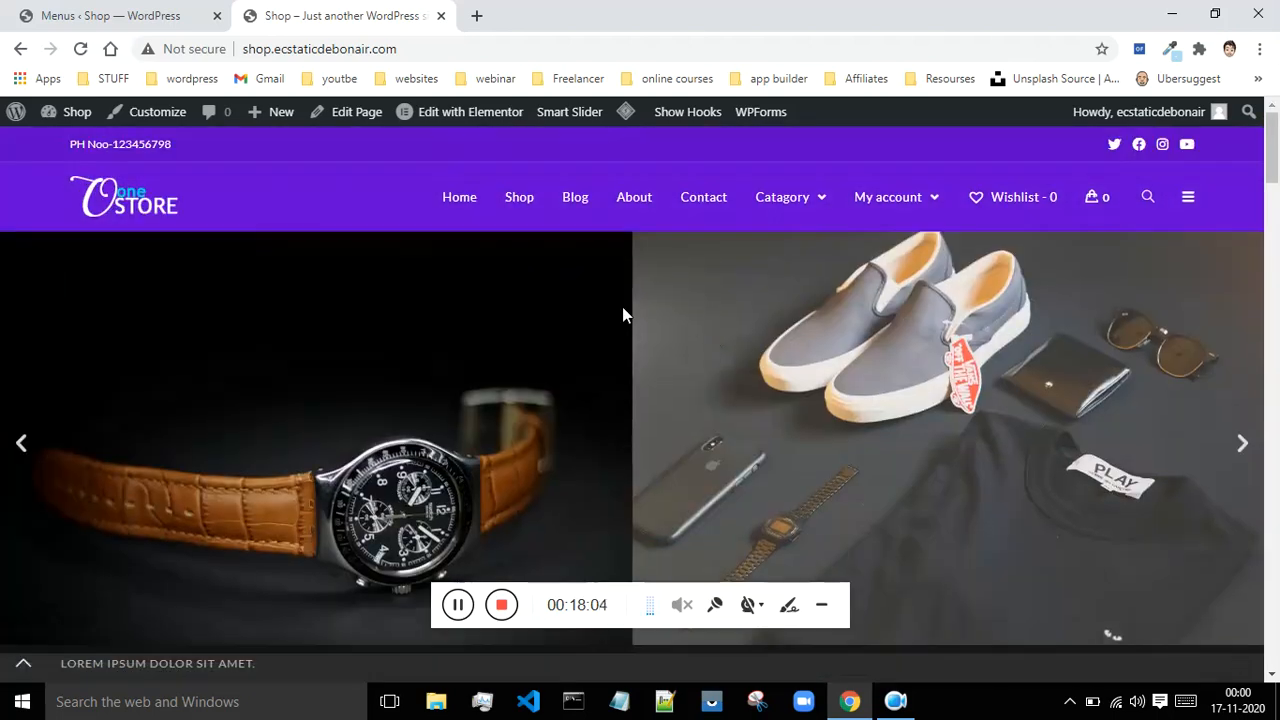